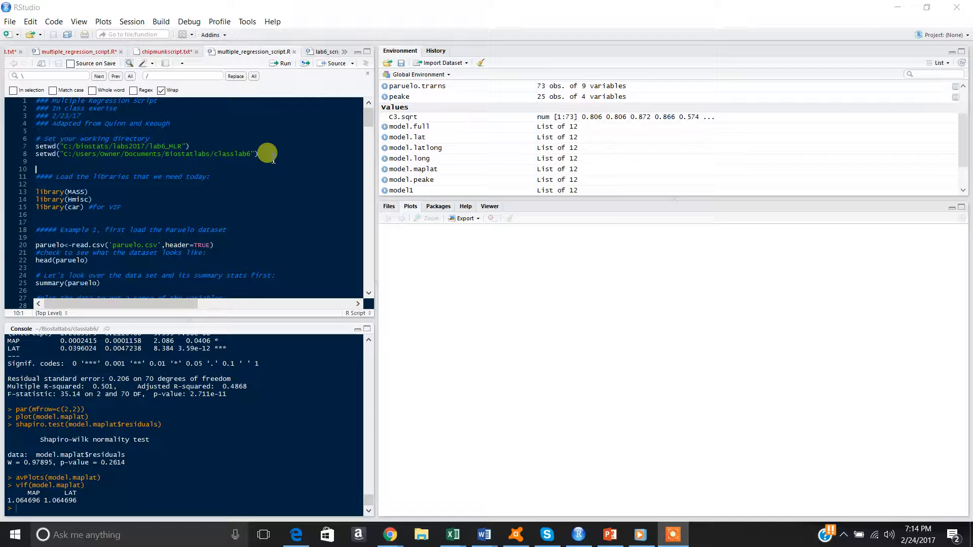
- In File Explorer, go to the classlab6 folder in Documents\Biostatlabs and copy its address as text
click(428, 541)
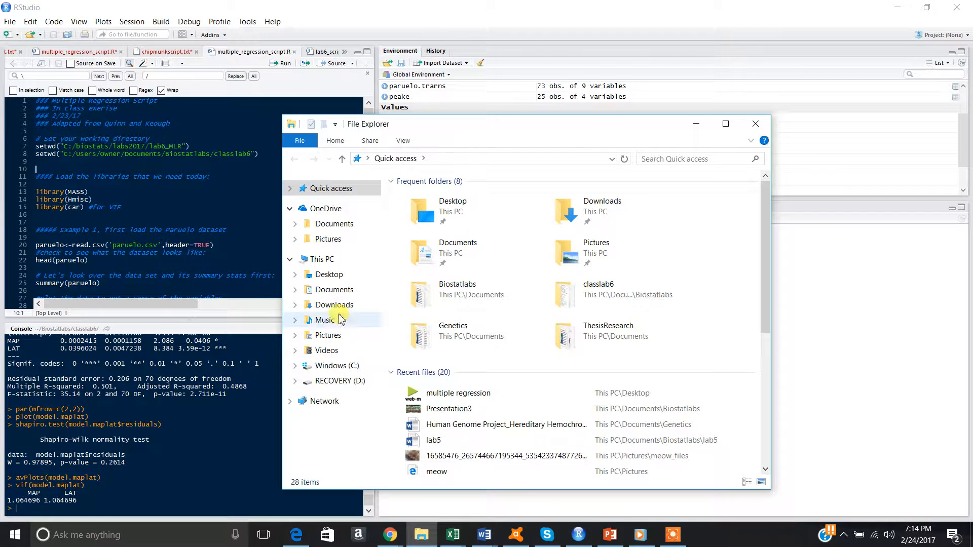
click(335, 290)
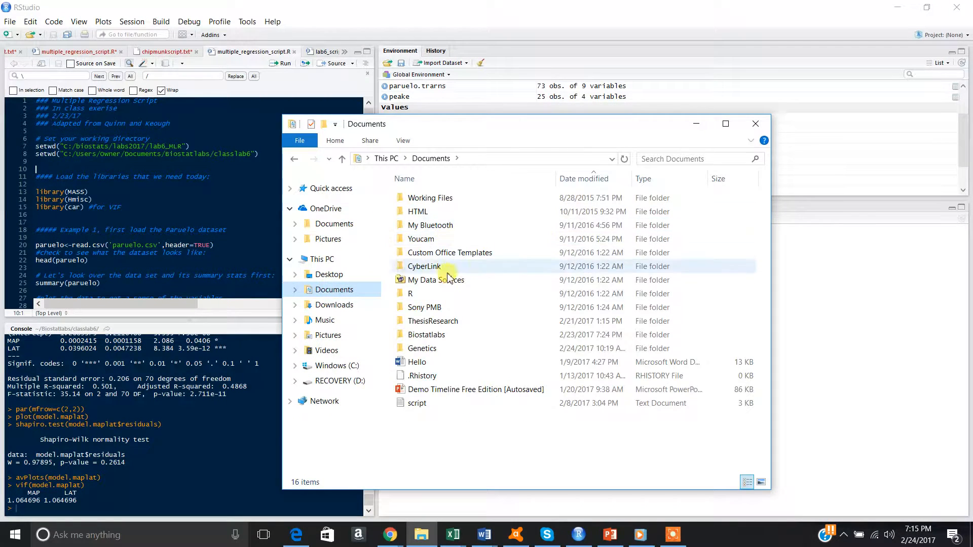
click(431, 337)
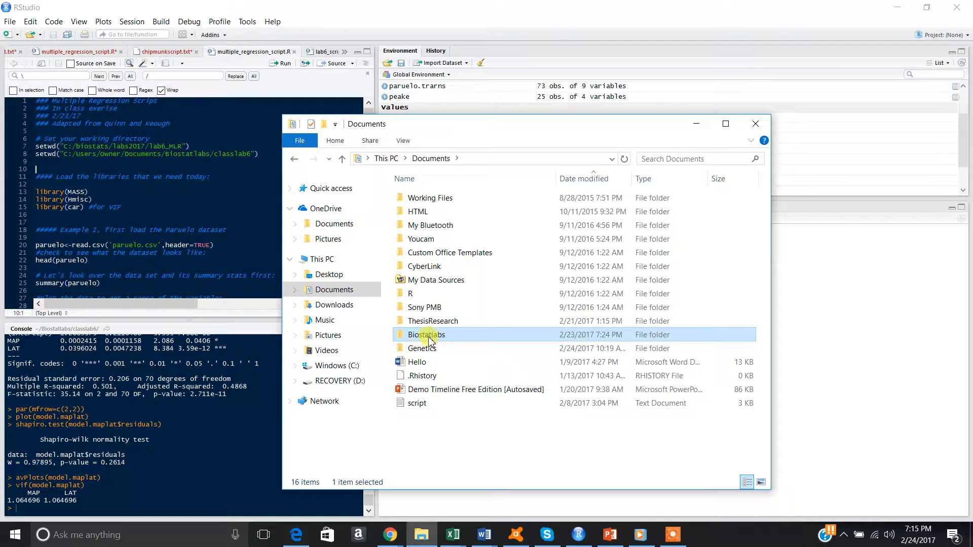
double_click(428, 337)
click(425, 239)
double_click(426, 239)
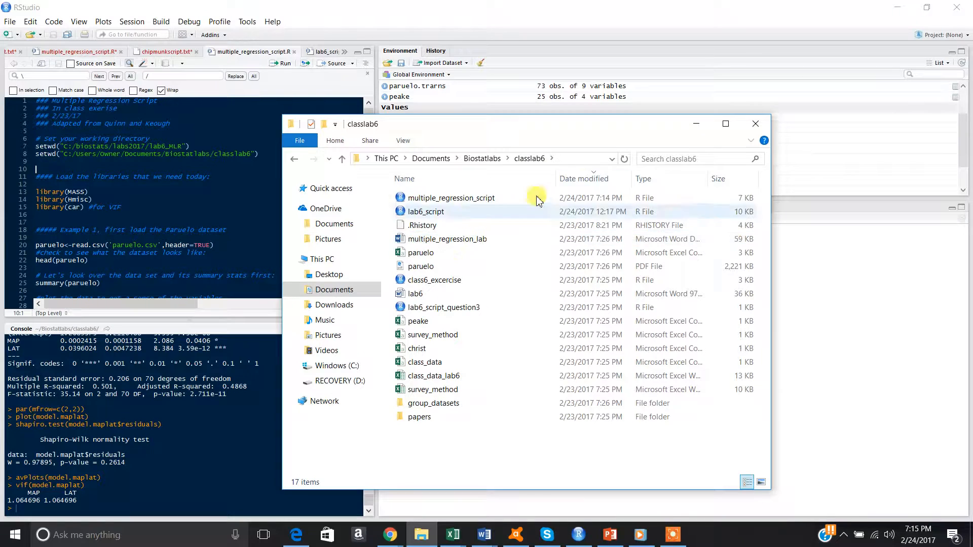
right_click(578, 163)
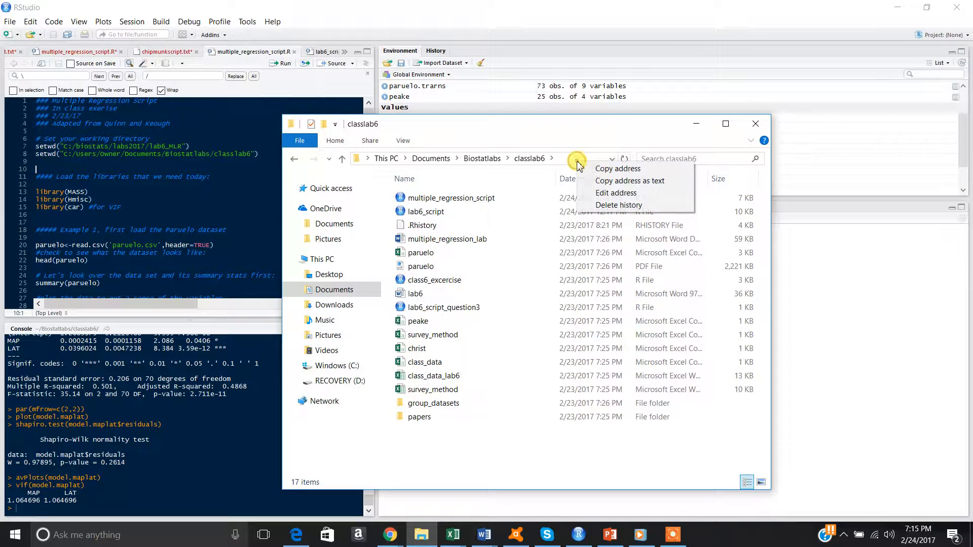
click(633, 181)
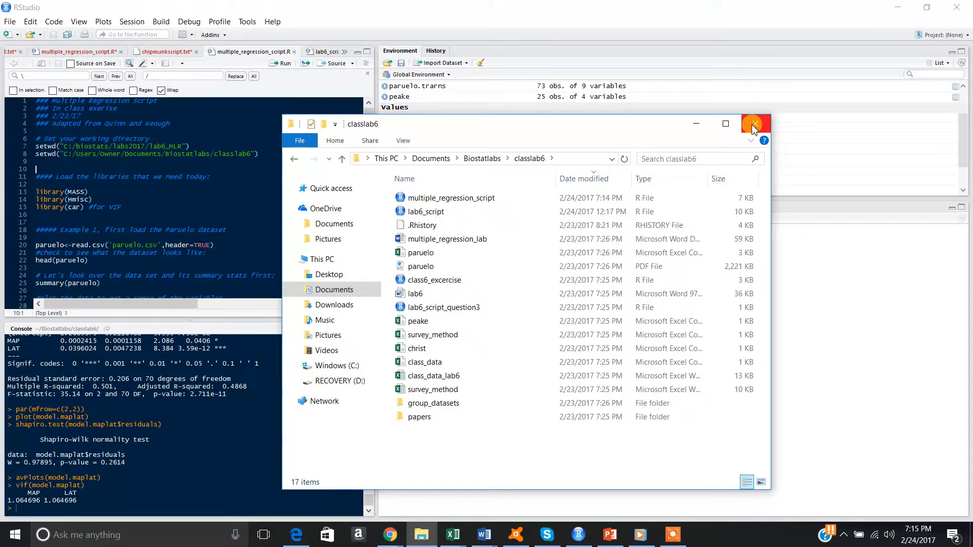
click(755, 123)
- Try adding a SETWD command with the copied folder path on line 9 of the script, and remove it
click(232, 161)
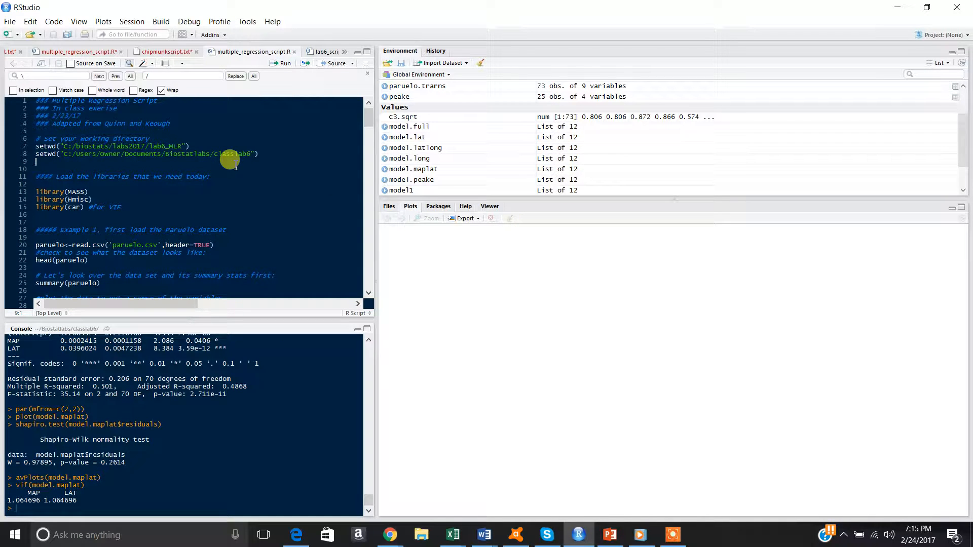
text(SE)
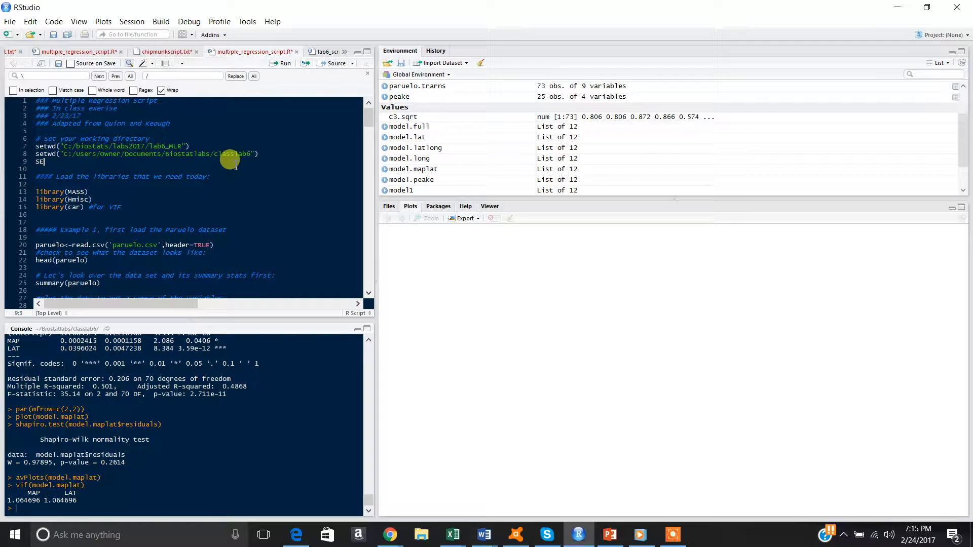
text(TWD(")
key(ctrl+v)
click(75, 163)
drag(279, 160, 108, 182)
shift+click(30, 161)
key(BackSpace)
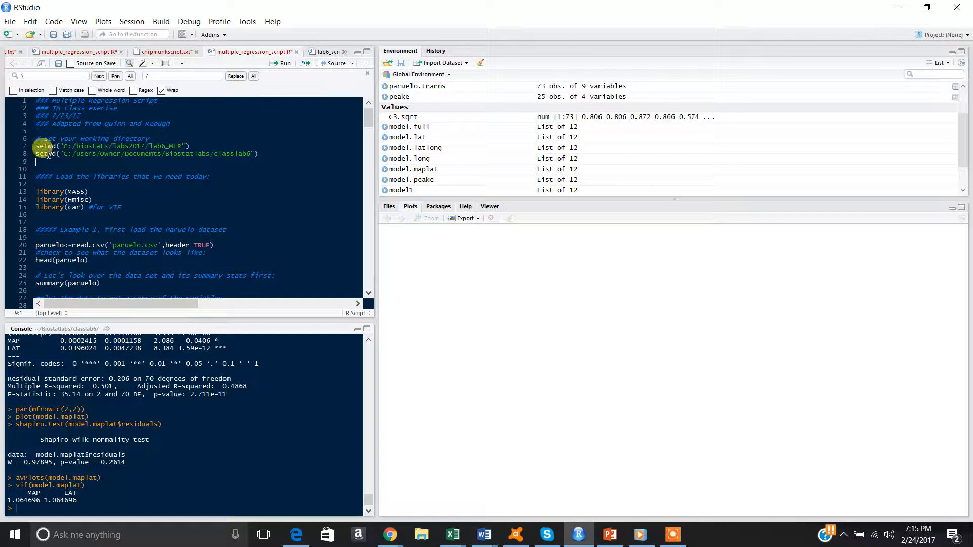
click(131, 21)
mouse_move(163, 98)
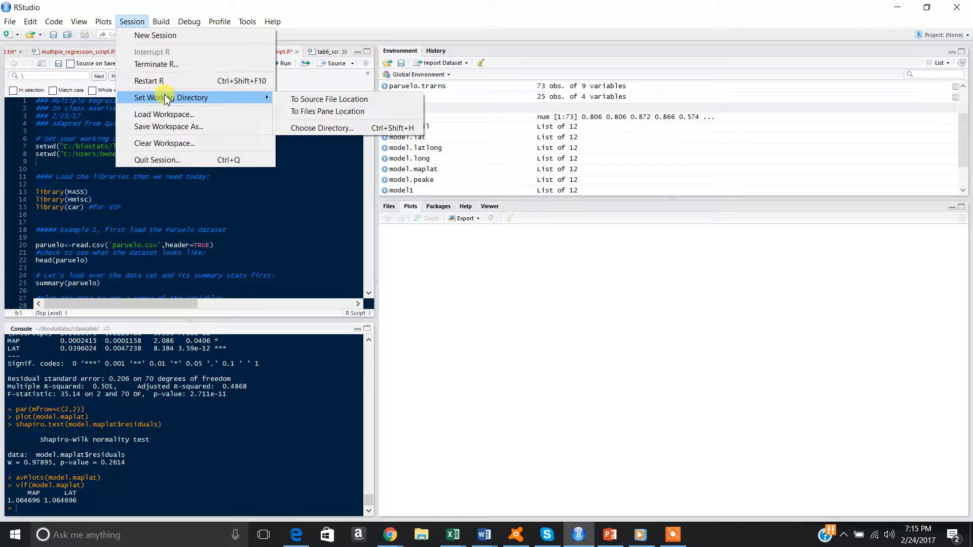
click(318, 129)
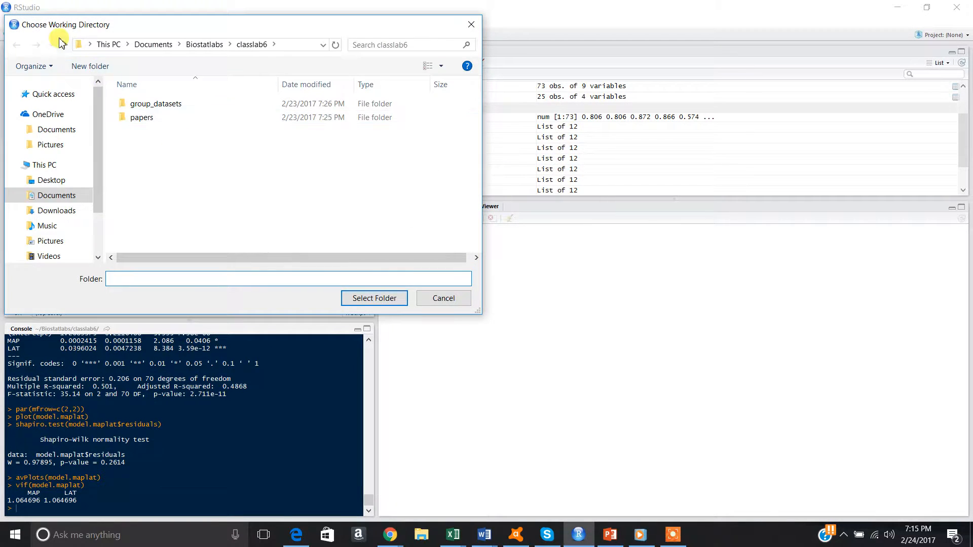
click(65, 45)
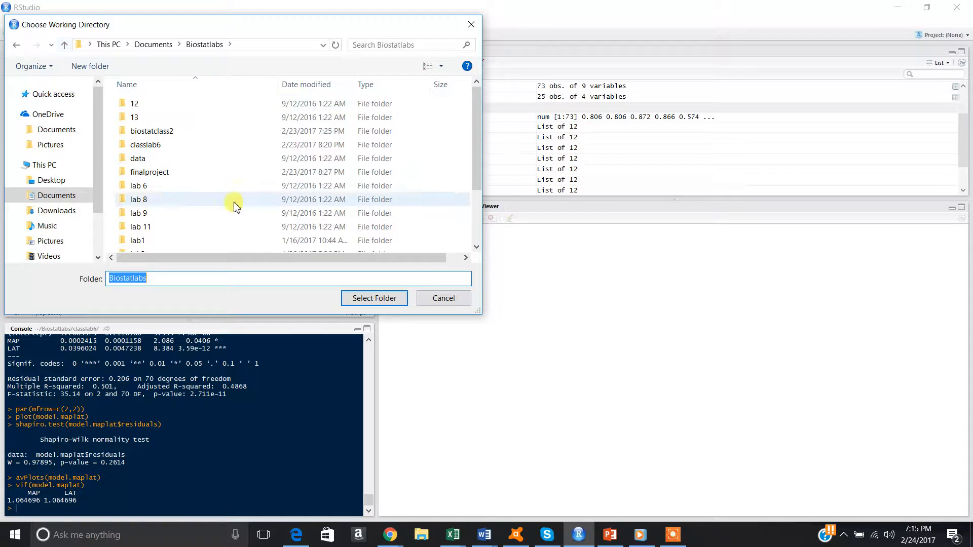
click(151, 144)
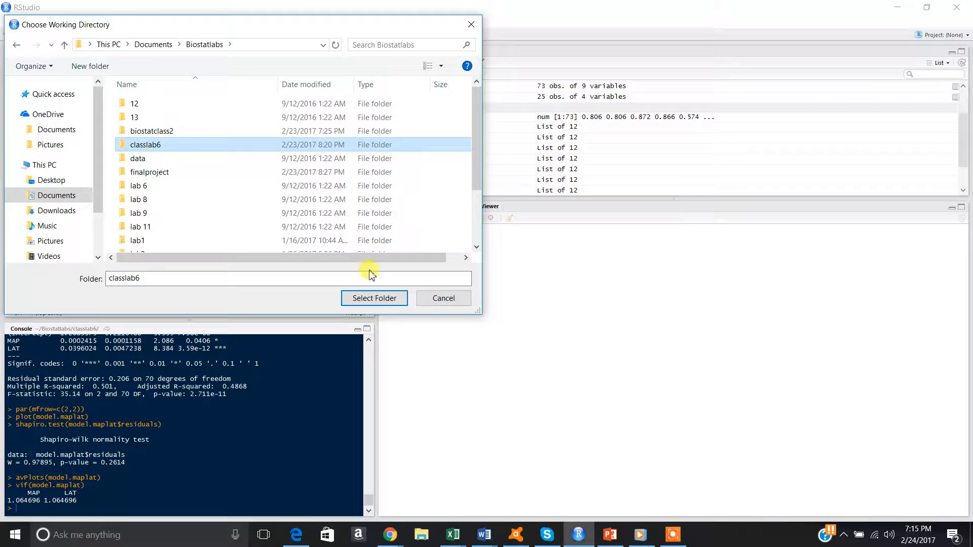
click(443, 299)
- Run the script's line 8 setwd command to make C:/Users/Owner/Documents/Biostatlabs/classlab6 the working directory
click(92, 153)
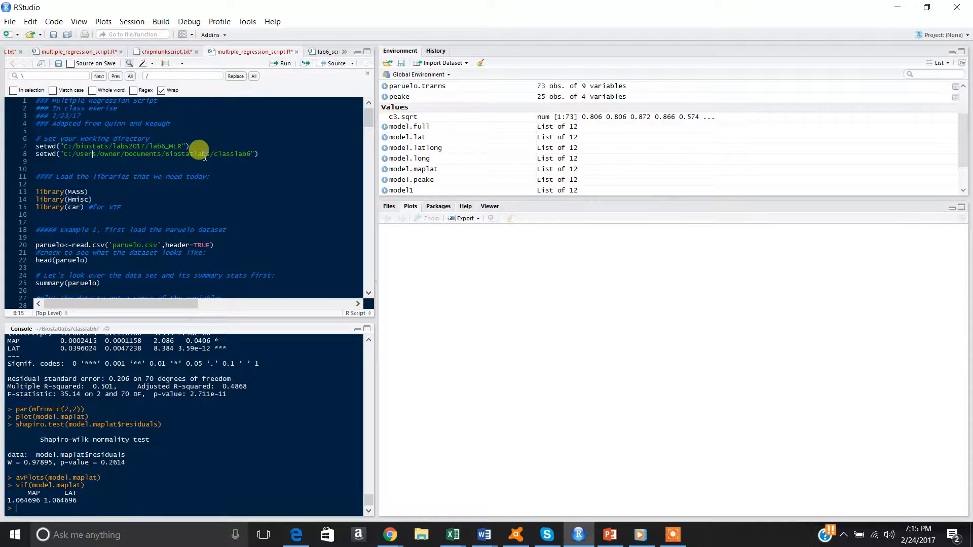
key(ctrl+Return)
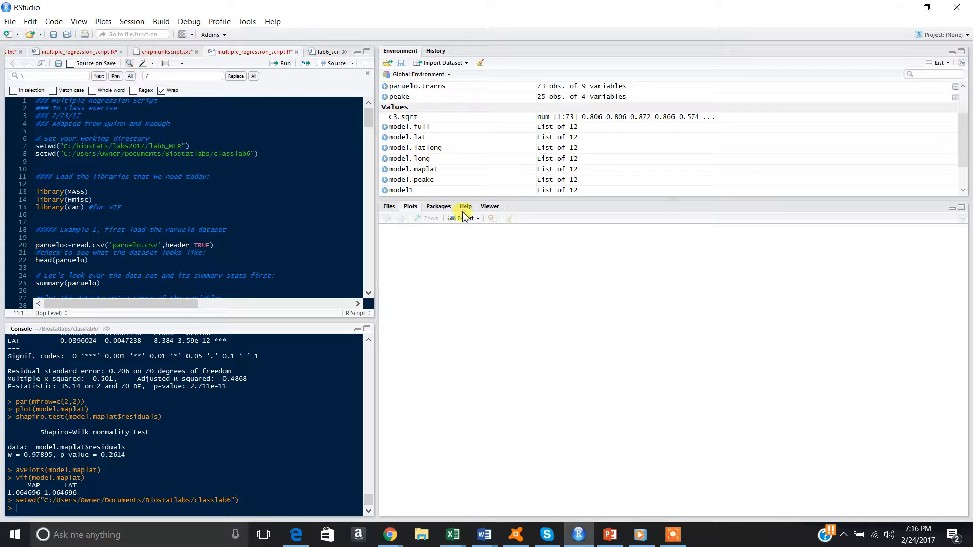
click(438, 208)
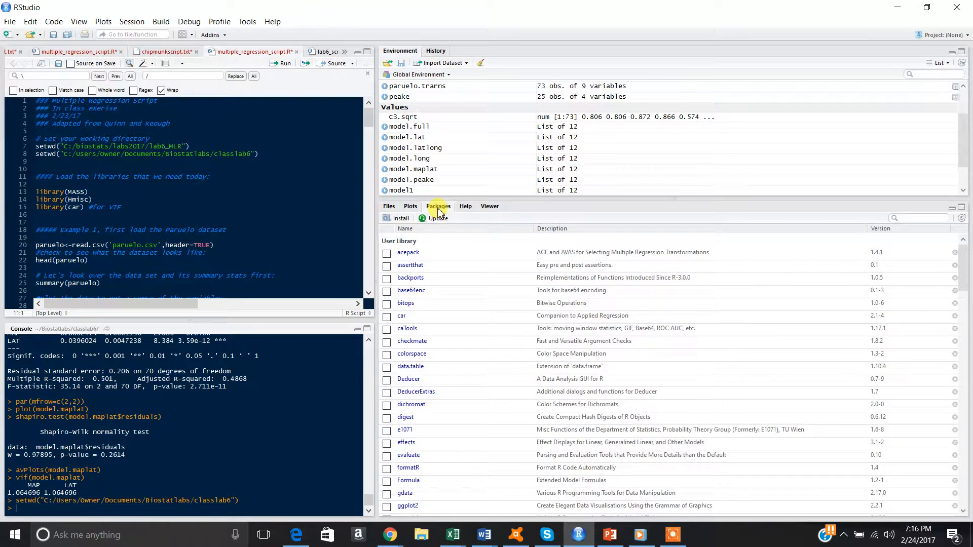
click(401, 218)
text(mass)
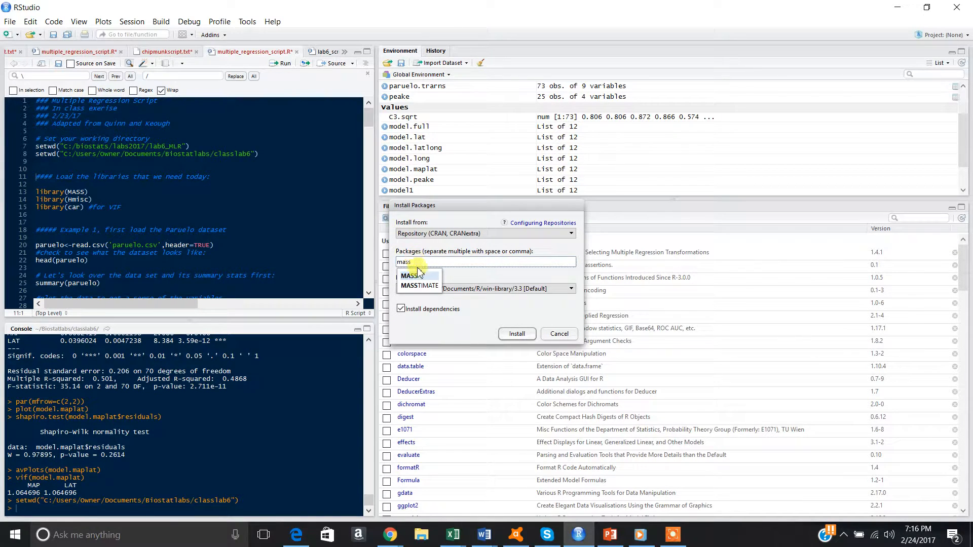
click(416, 276)
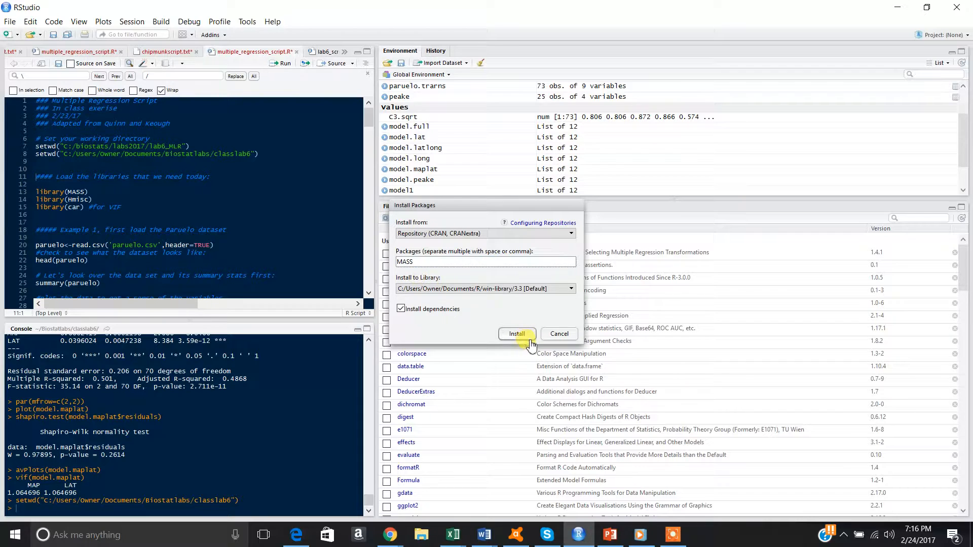
click(559, 333)
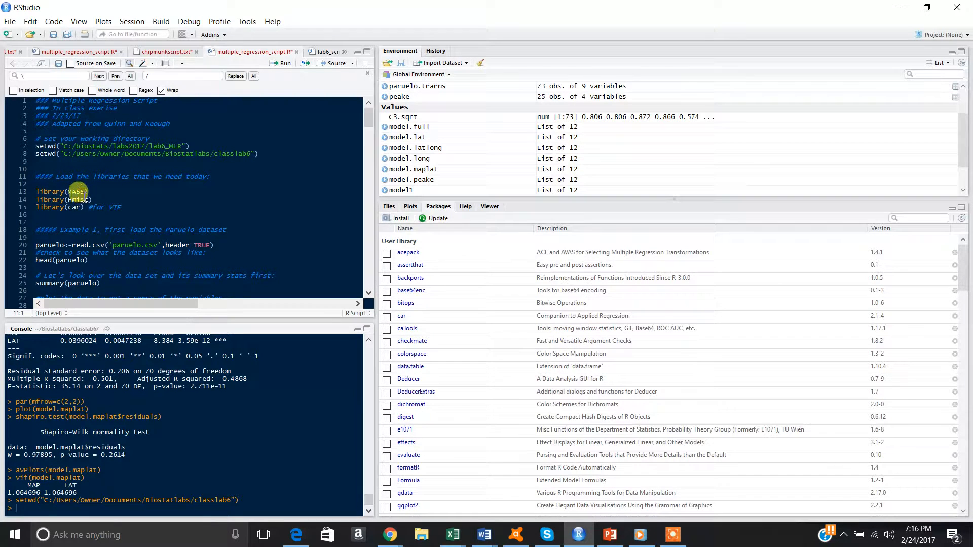
- Run the script lines that load the MASS, Hmisc and car libraries
click(75, 193)
key(ctrl+Return)
key(ctrl+Return)
key(ctrl+Return)
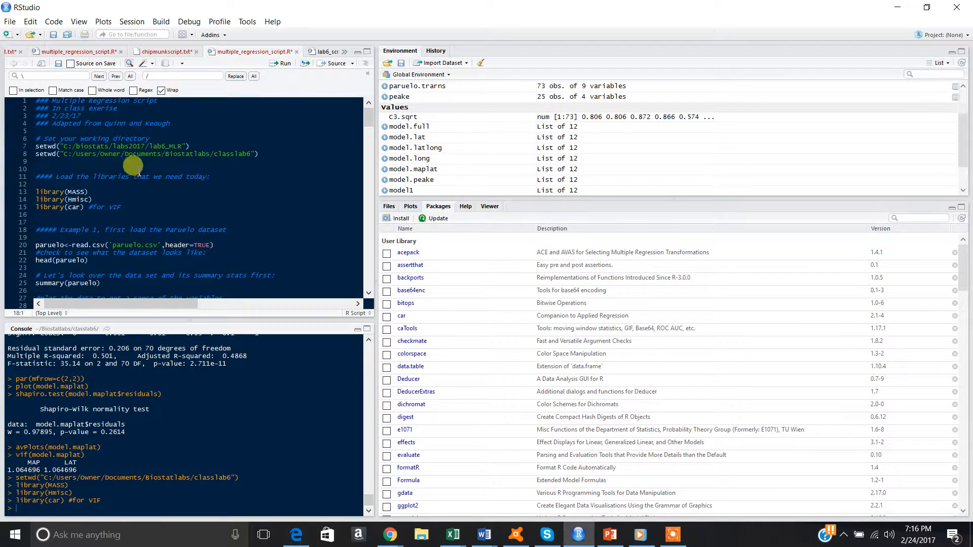
- Run the read.csv line to load paruelo.csv with its header row into paruelo
click(79, 246)
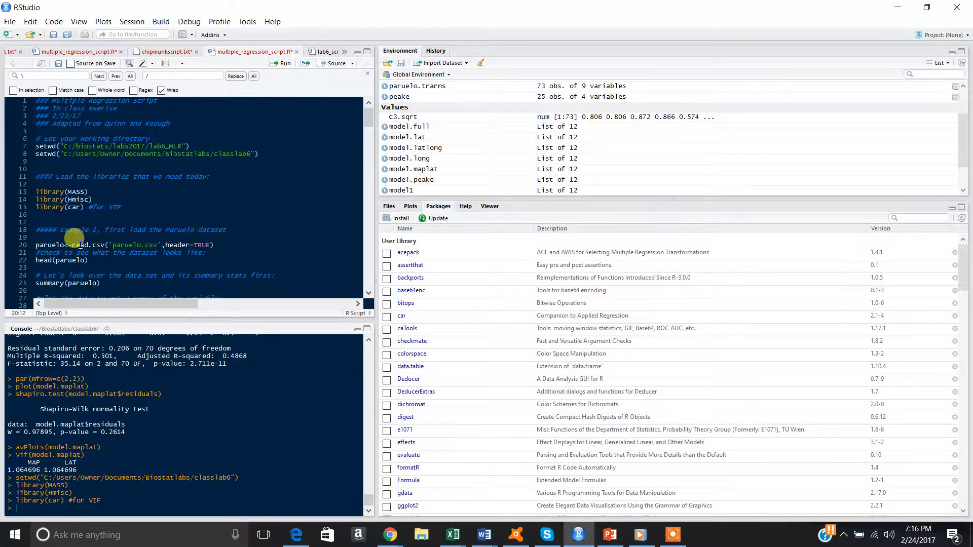
key(ctrl+Return)
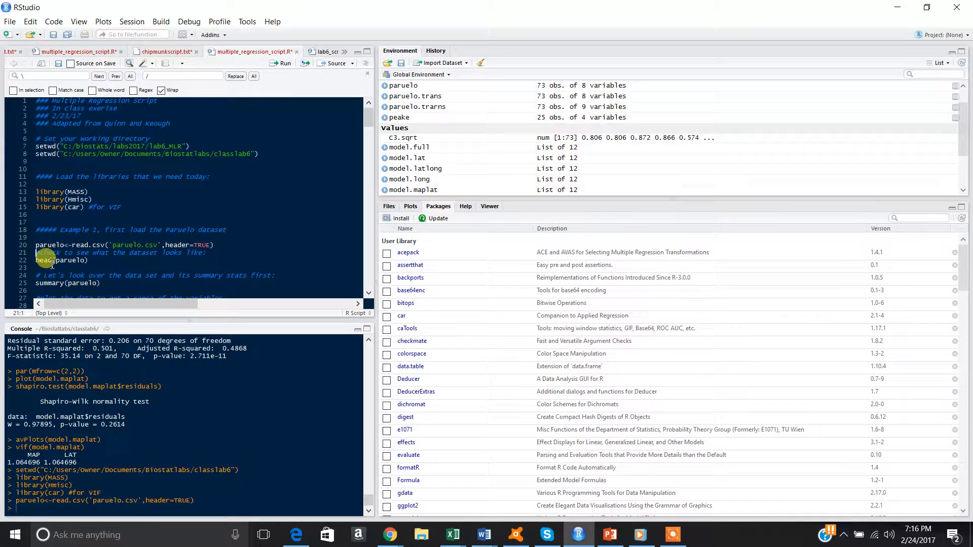
- Run head(paruelo) and summary(paruelo) to list the dataset's first rows and summary statistics
key(ctrl+Return)
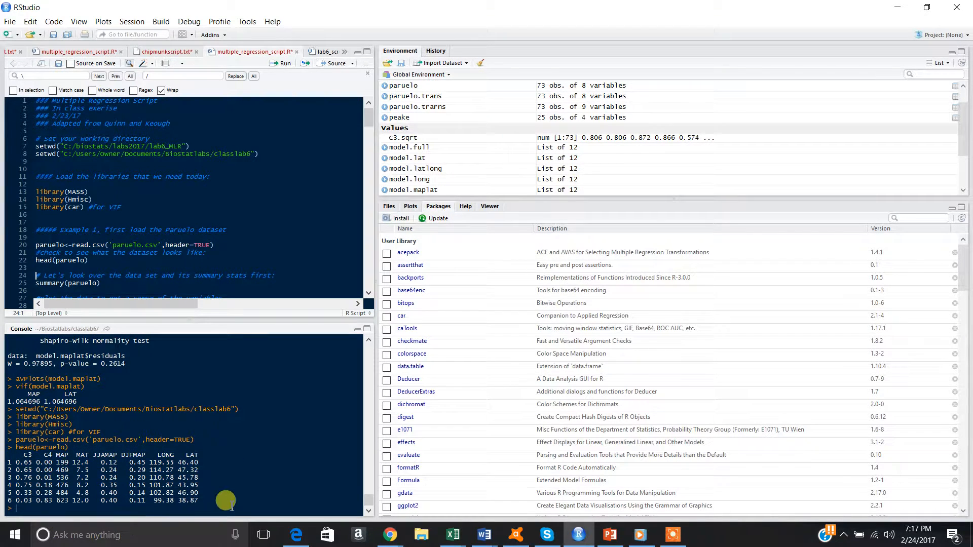
click(52, 283)
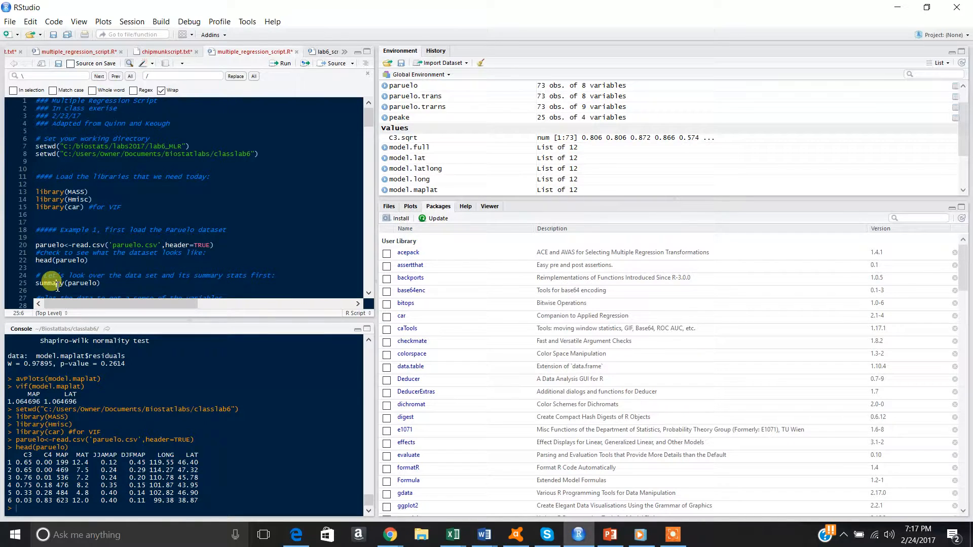
key(ctrl+Return)
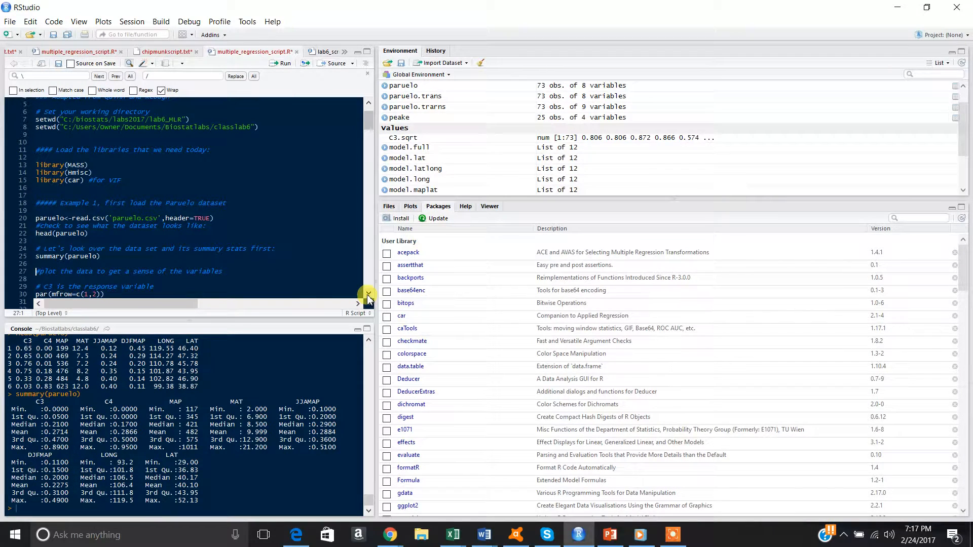
- Run par(mfrow=c(1,2)) to place two plots side by side, and bring the plot display into view
scroll(369, 298, down, 2)
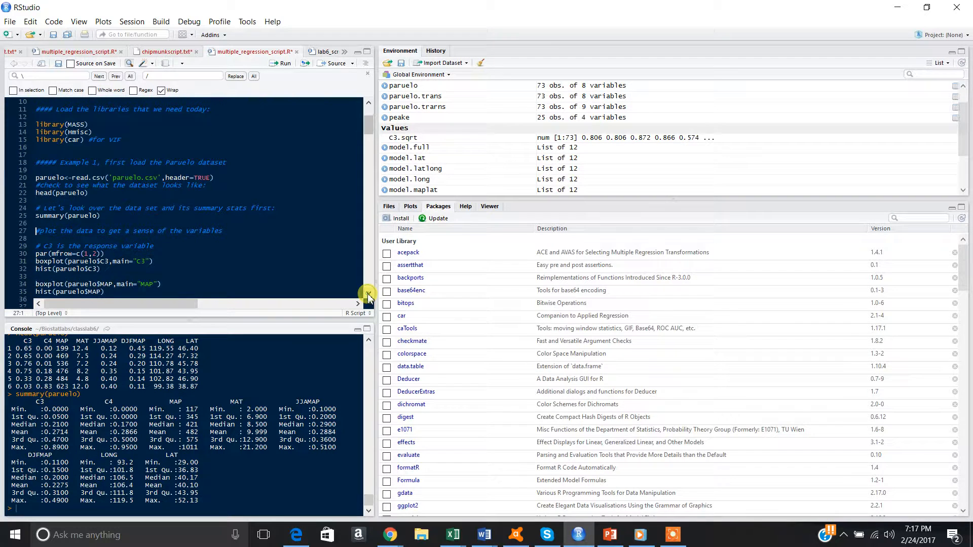
scroll(368, 298, down, 2)
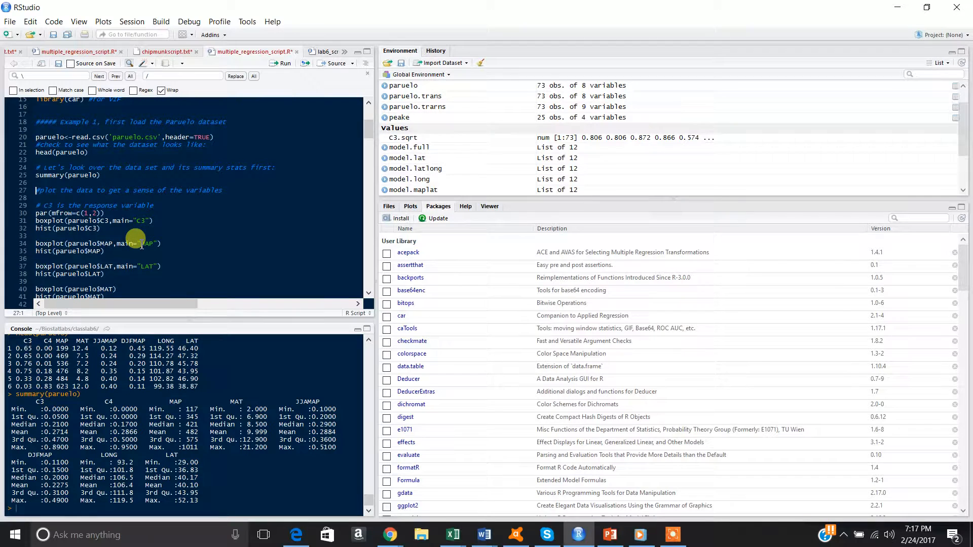
click(61, 213)
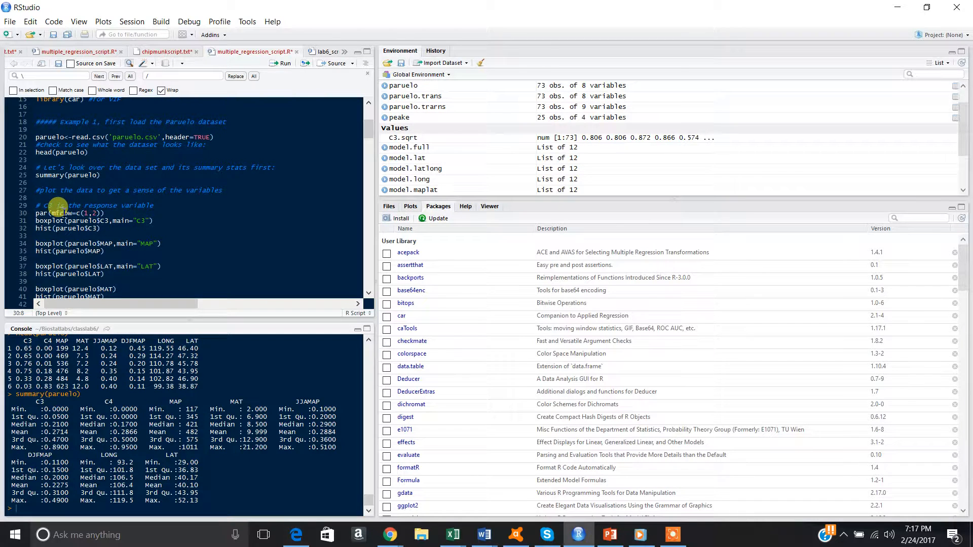
key(ctrl+Return)
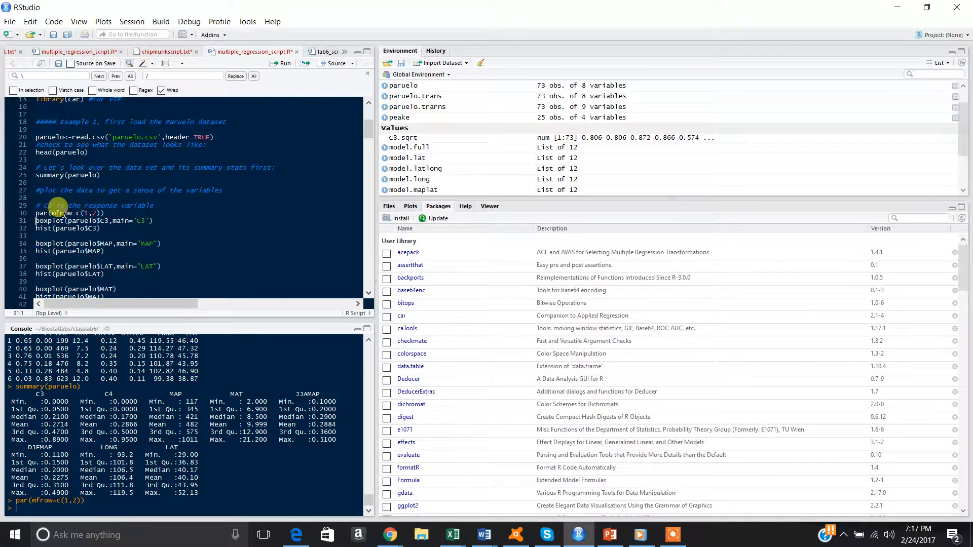
click(411, 207)
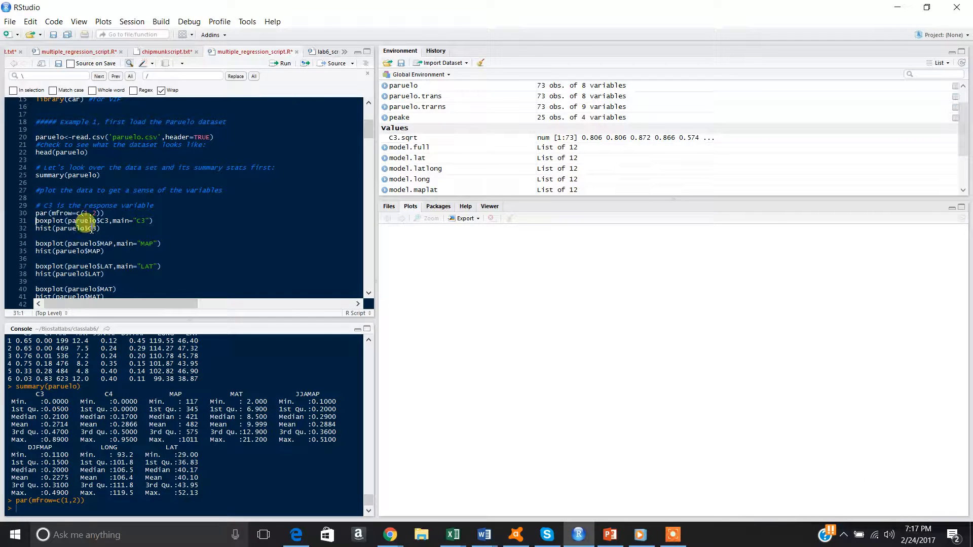
- Run the boxplot and histogram lines for paruelo$C3, and enlarge the plot area
drag(100, 228, 26, 224)
key(ctrl+Return)
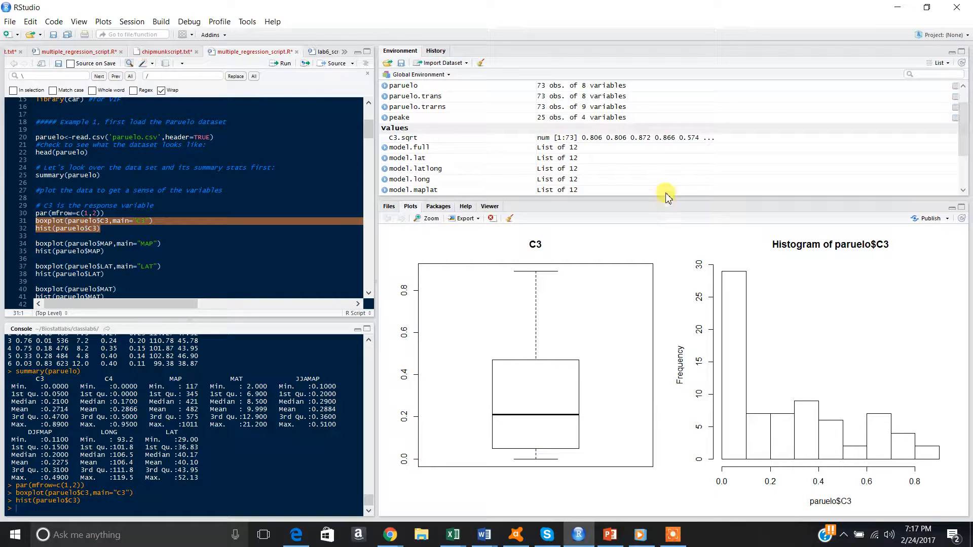
drag(667, 199, 666, 149)
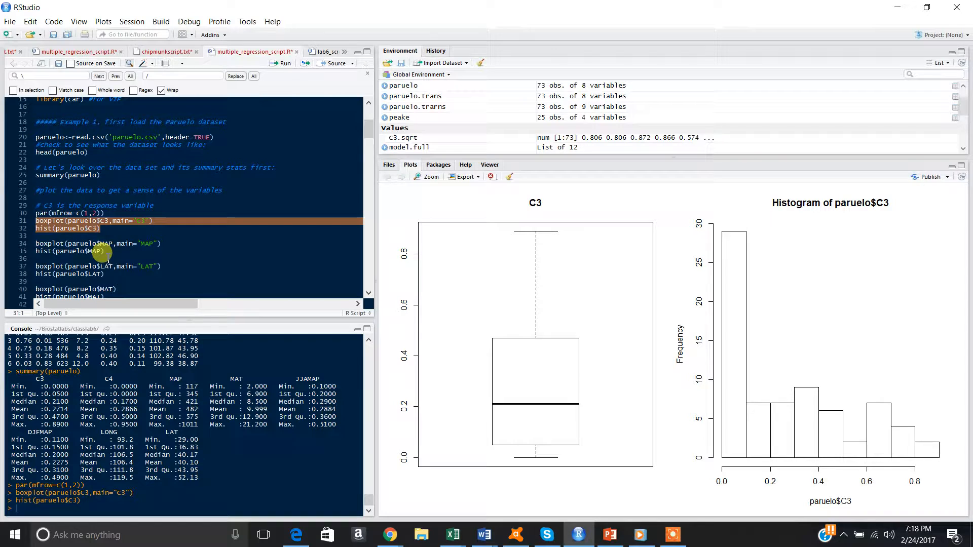
- Run the boxplot and histogram lines for paruelo$MAP
drag(104, 251, 29, 247)
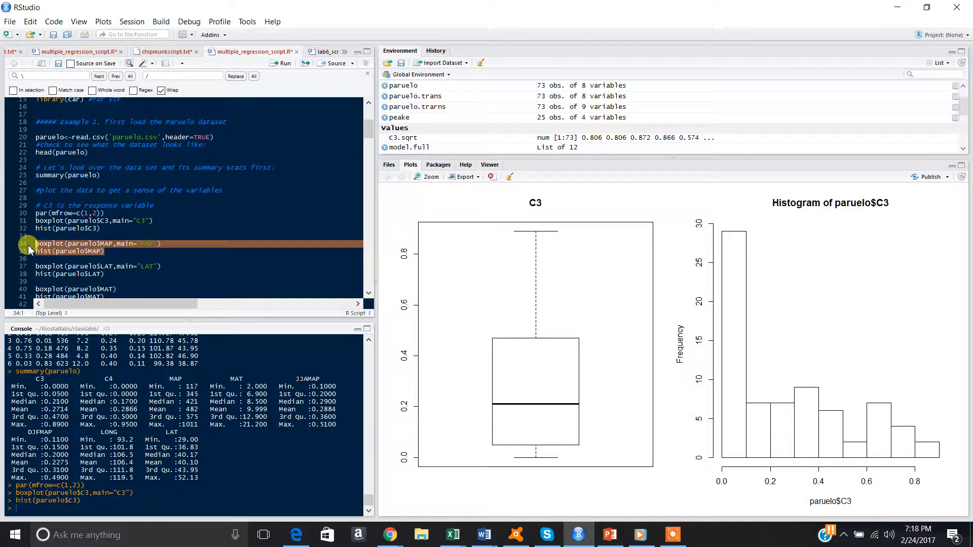
key(ctrl+Return)
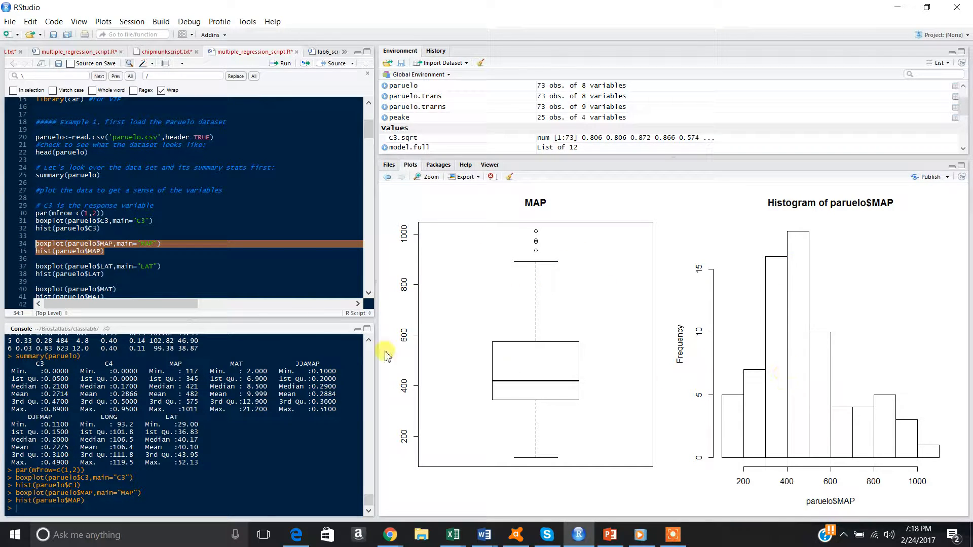
- Run the boxplot and histogram lines for paruelo$LAT
click(107, 274)
drag(114, 276, 37, 267)
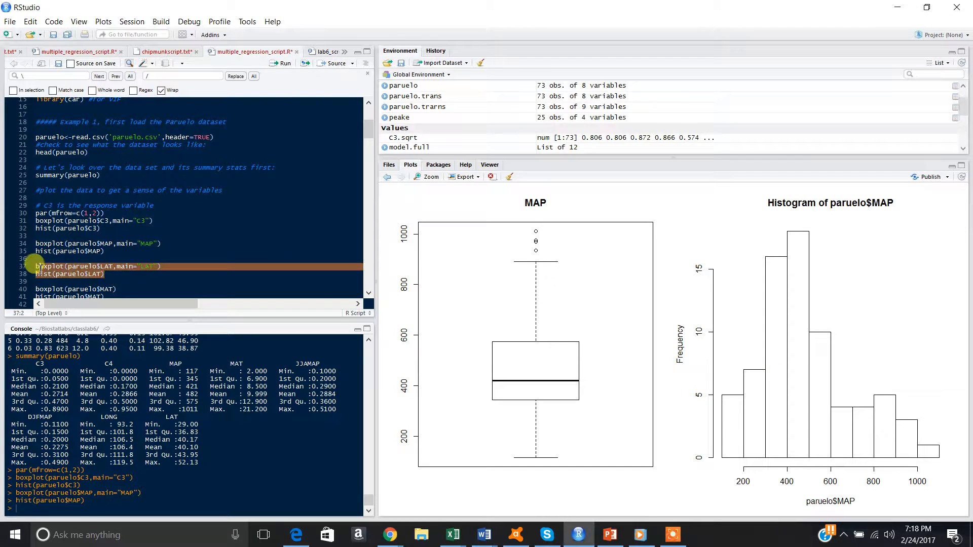
click(37, 268)
click(117, 275)
drag(117, 275, 36, 266)
key(ctrl+Return)
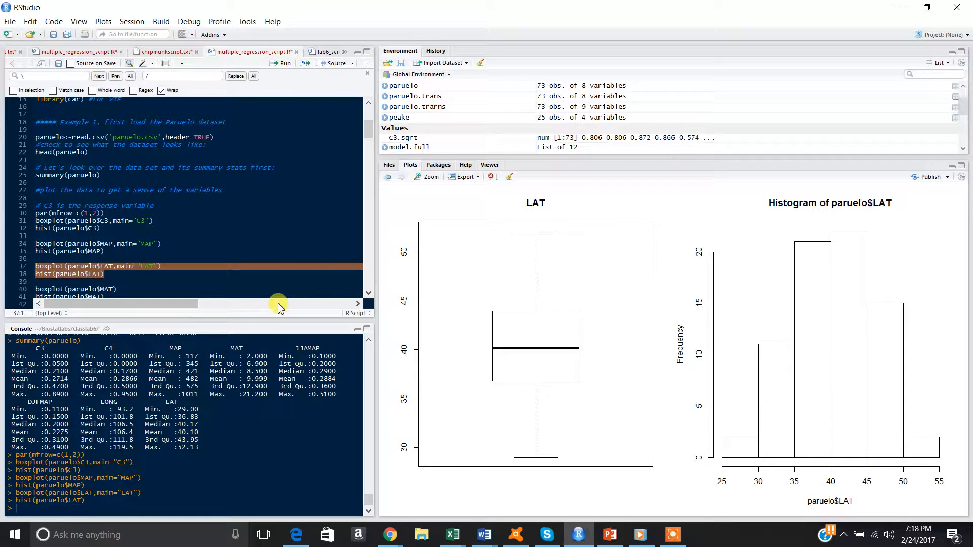
- Run the boxplot and histogram lines for paruelo$MAT, followed by those for paruelo$JJAMAP
scroll(369, 294, down, 2)
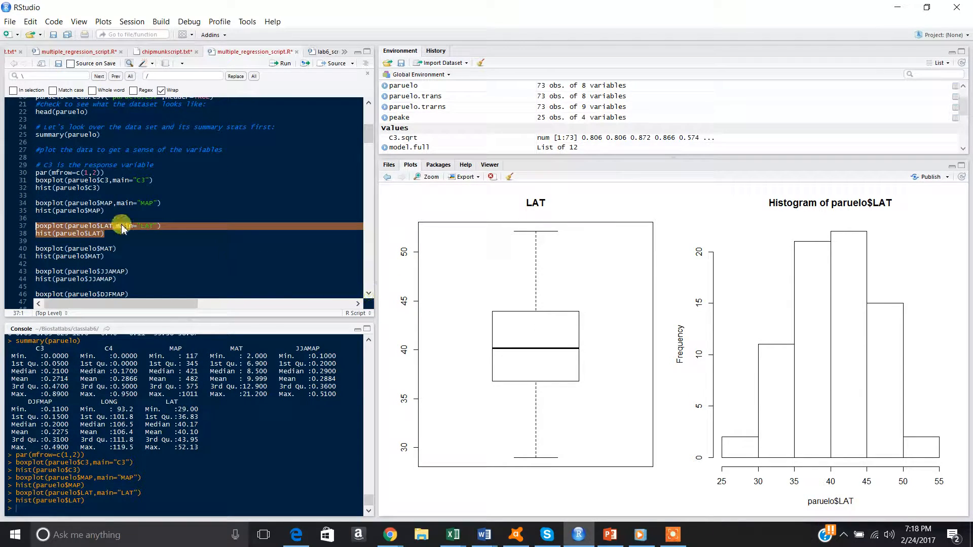
drag(108, 256, 32, 253)
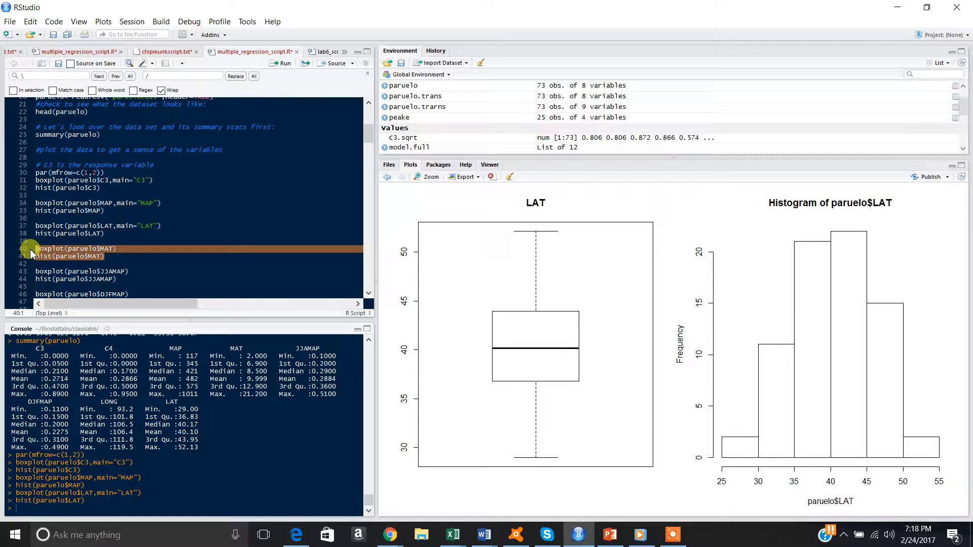
key(ctrl+Return)
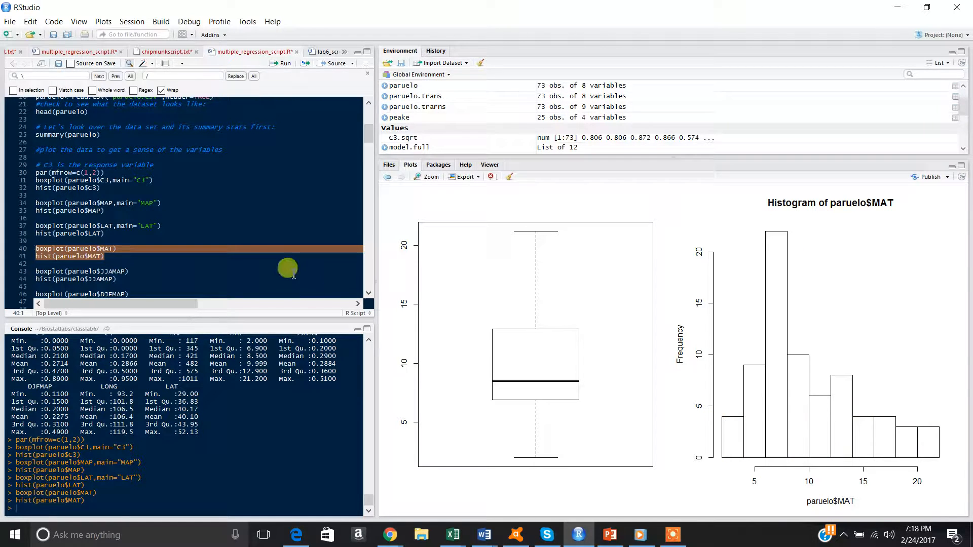
drag(129, 283, 37, 271)
key(ctrl+Return)
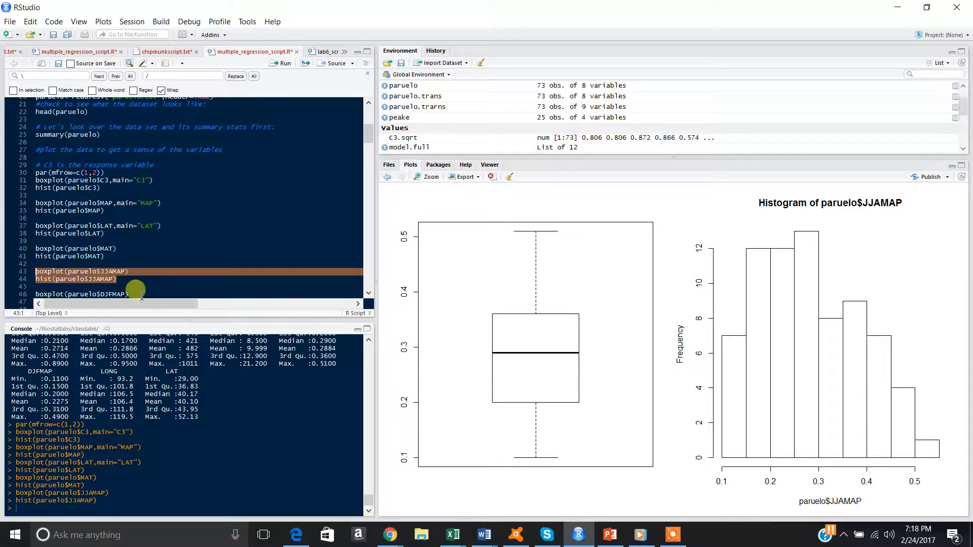
- Run the boxplot and histogram lines for paruelo$DJFMAP, followed by those for paruelo$LONG
scroll(370, 292, down, 2)
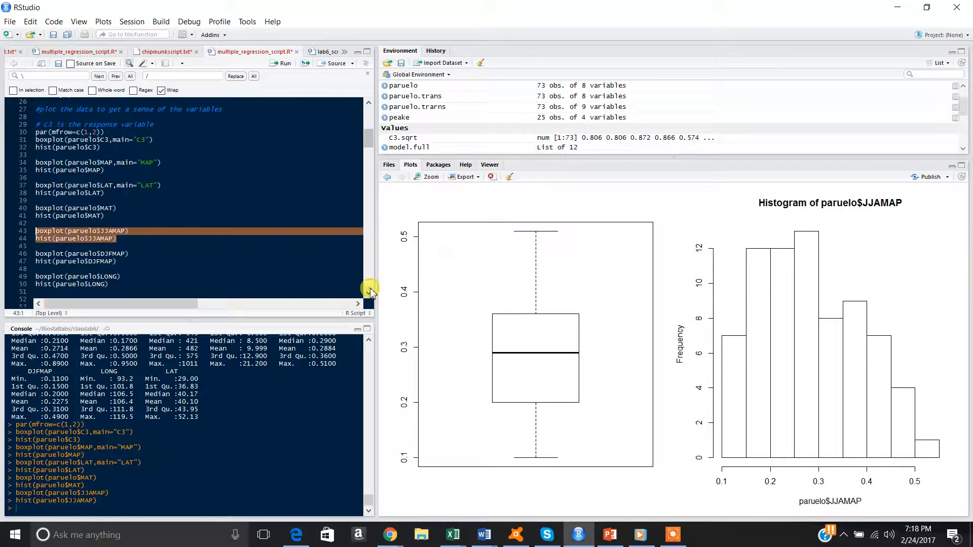
drag(117, 261, 32, 255)
key(ctrl+Return)
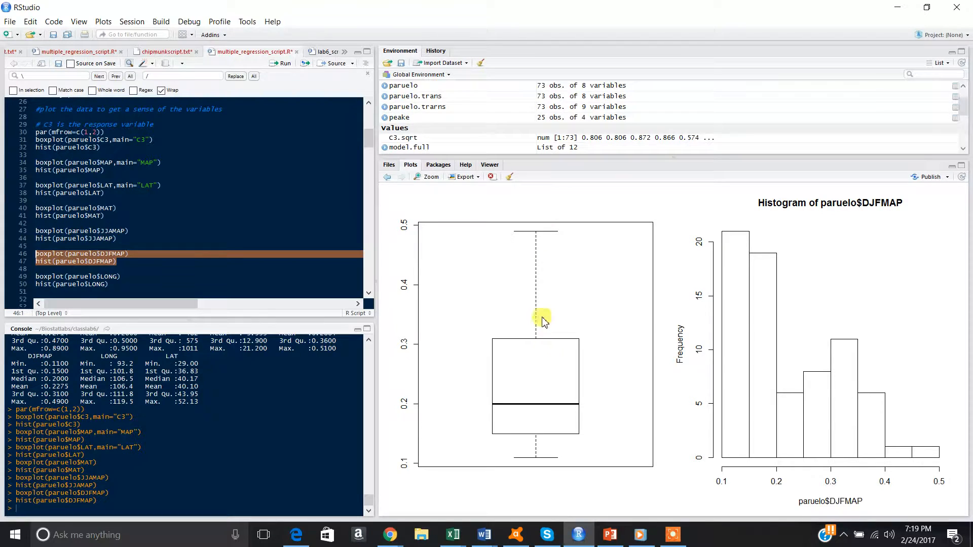
drag(110, 285, 32, 278)
key(ctrl+Return)
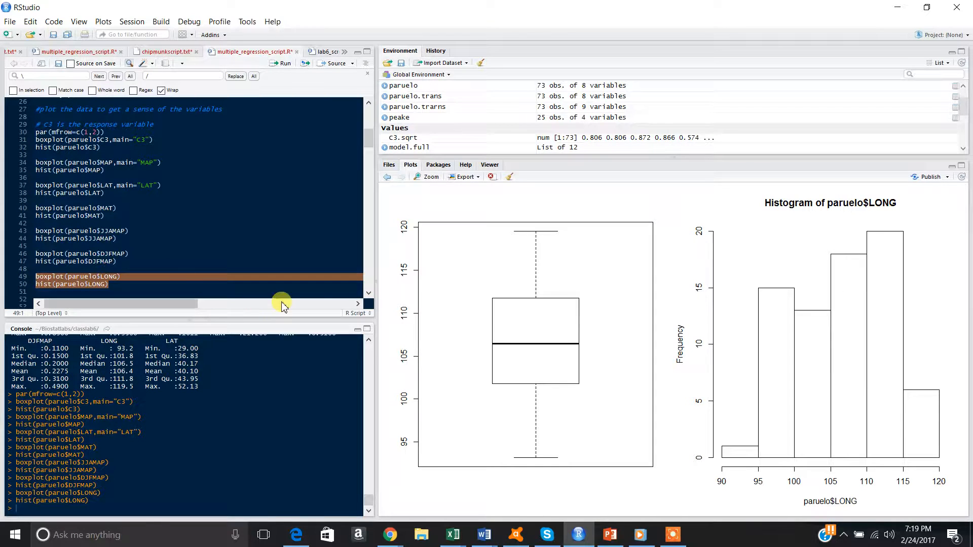
click(346, 292)
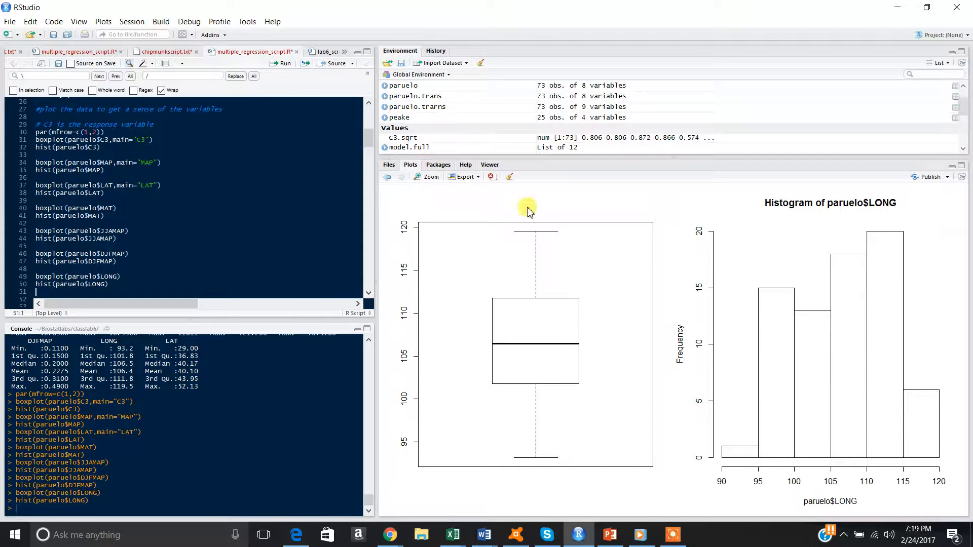
- Look over the residual-normality and transformation code, and rerun the earlier boxplot and histogram lines for paruelo$C3
click(368, 294)
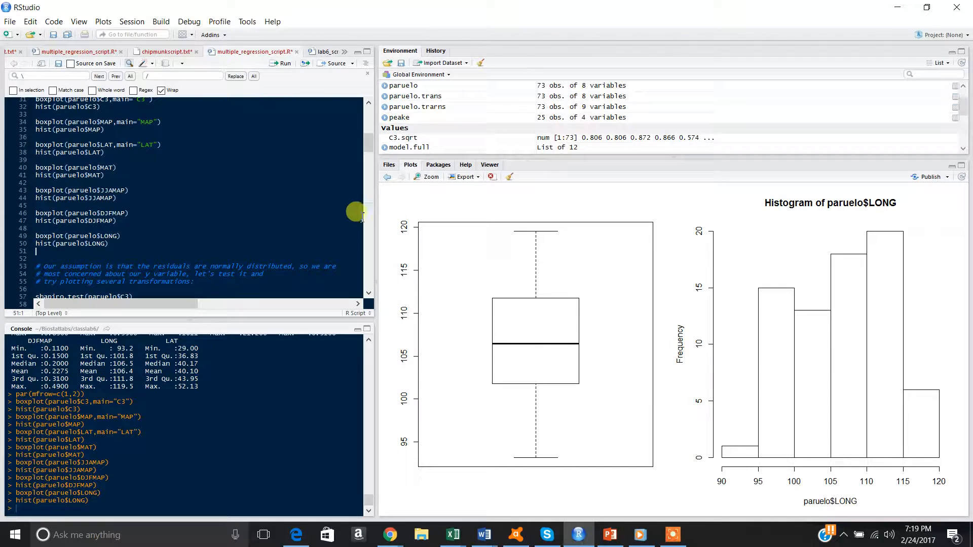
scroll(369, 295, down, 5)
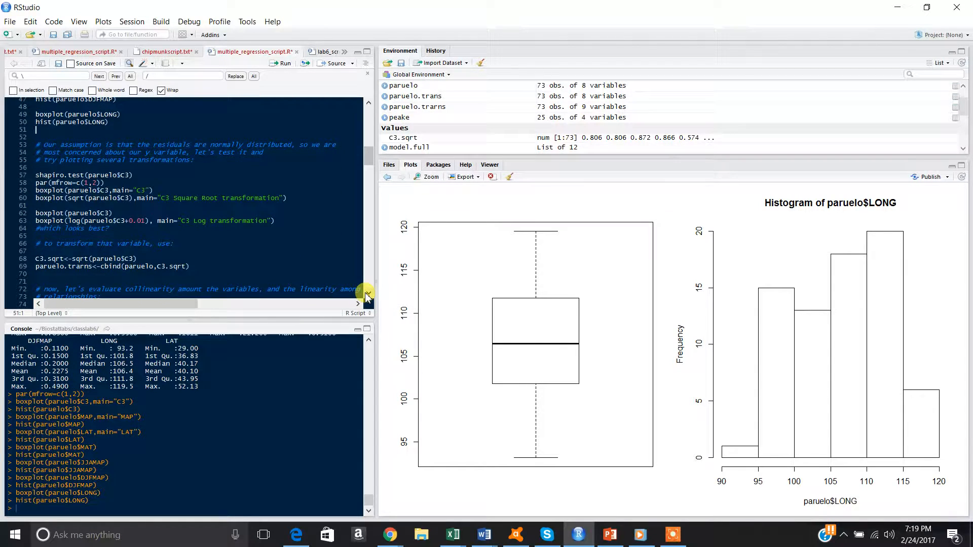
scroll(367, 296, down, 1)
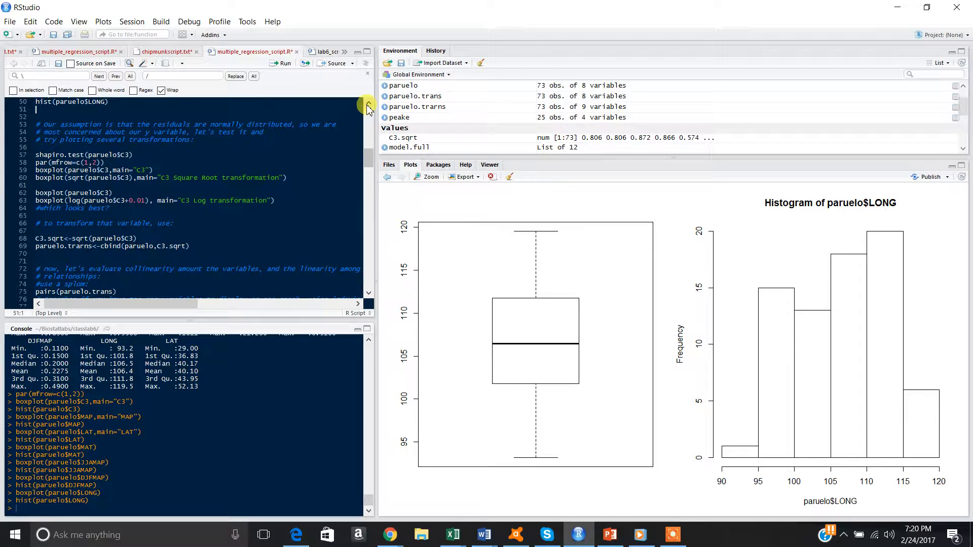
drag(368, 168, 369, 143)
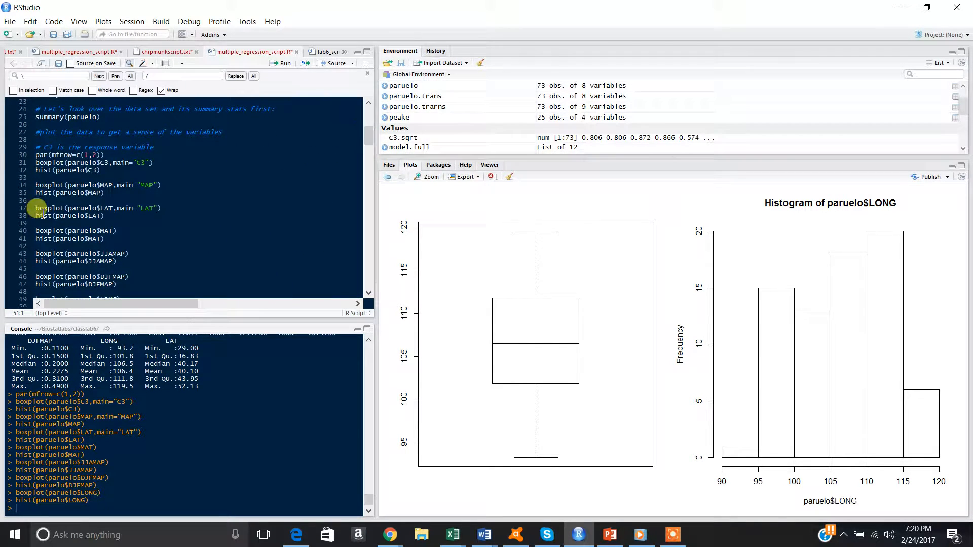
drag(101, 170, 31, 164)
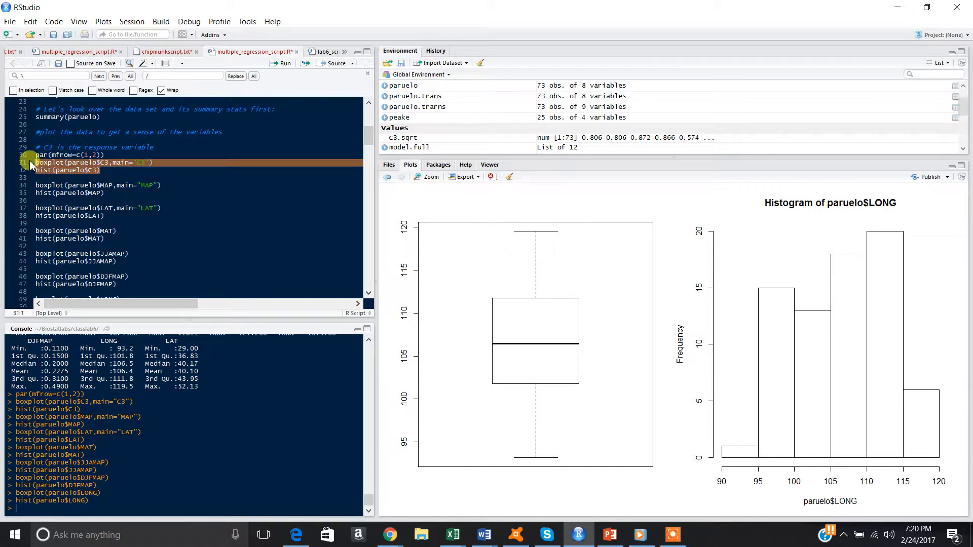
key(ctrl+Return)
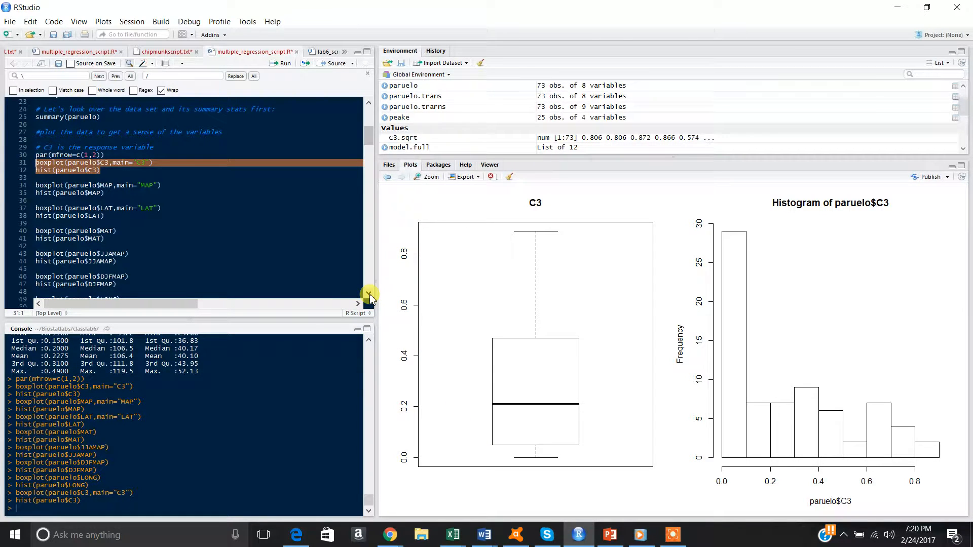
- Run shapiro.test(paruelo$C3) to test the response variable's normality, and highlight the test result in the console
scroll(369, 295, down, 6)
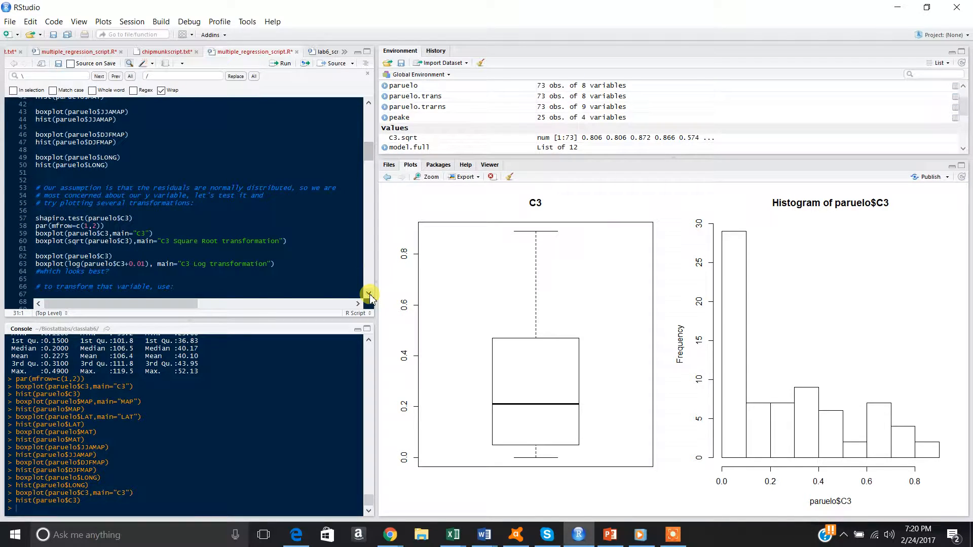
click(74, 218)
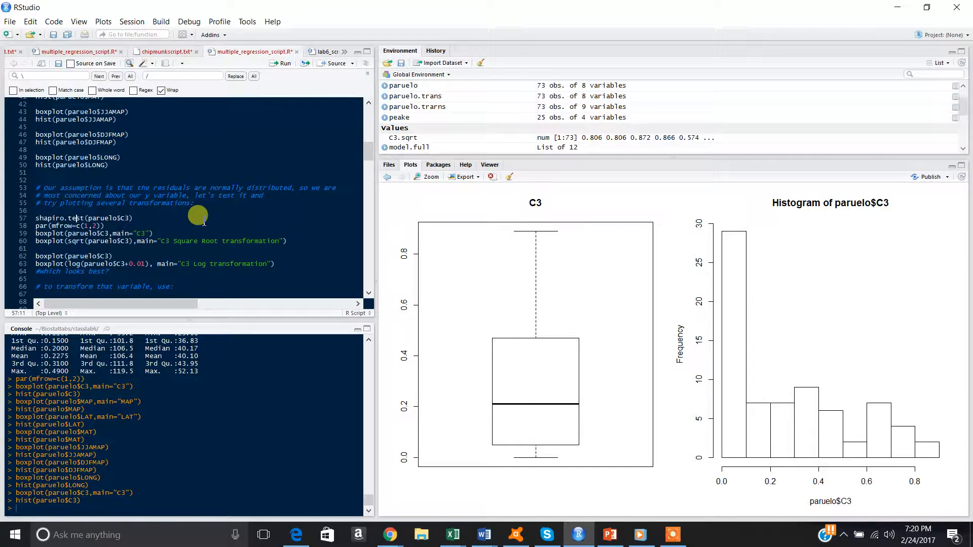
key(ctrl+Return)
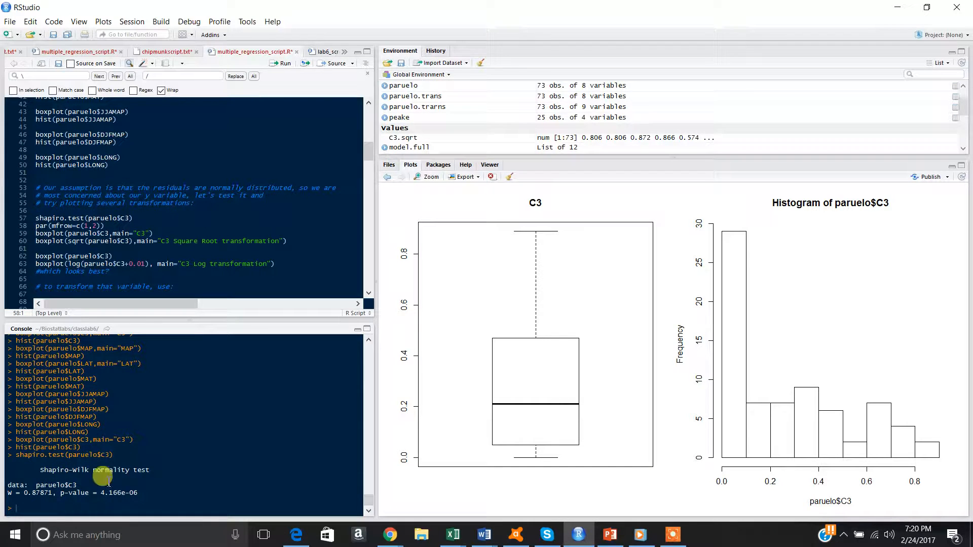
drag(7, 482, 145, 500)
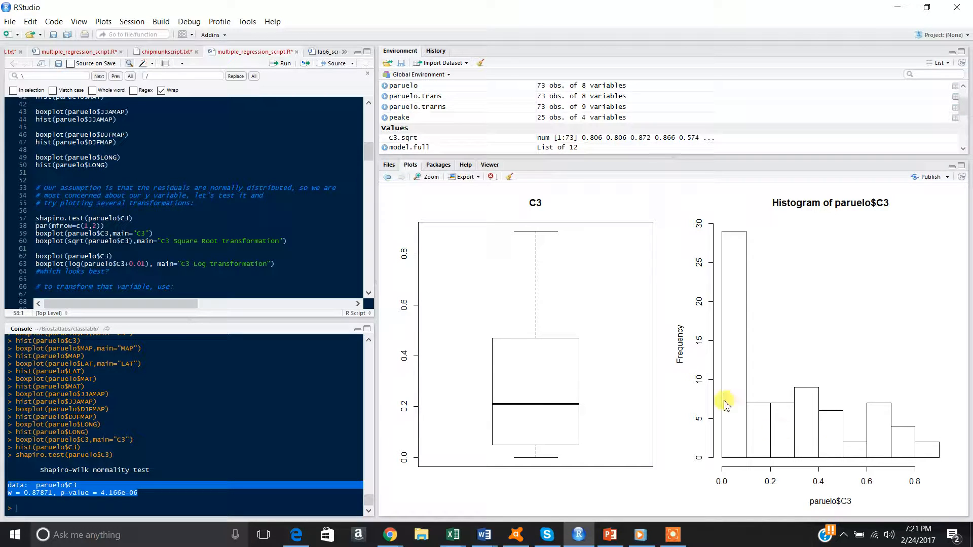
- Run par(mfrow=c(1,2)) and the two boxplot lines comparing raw C3 with its square root transformation
click(63, 226)
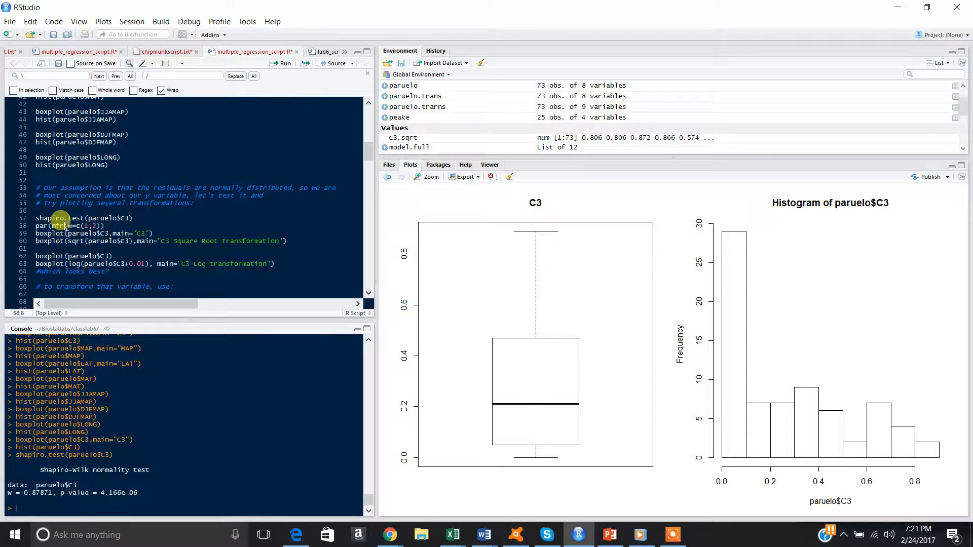
key(ctrl+Return)
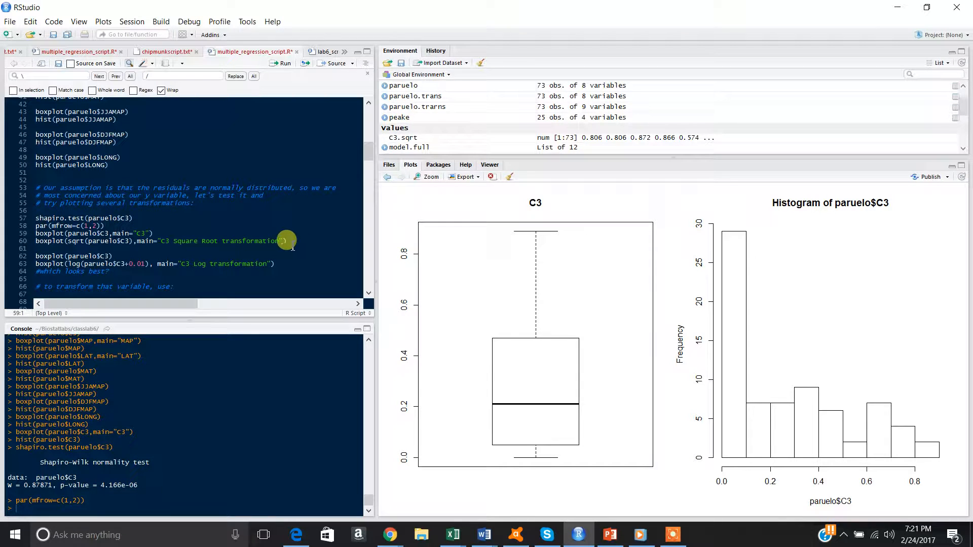
drag(286, 241, 16, 237)
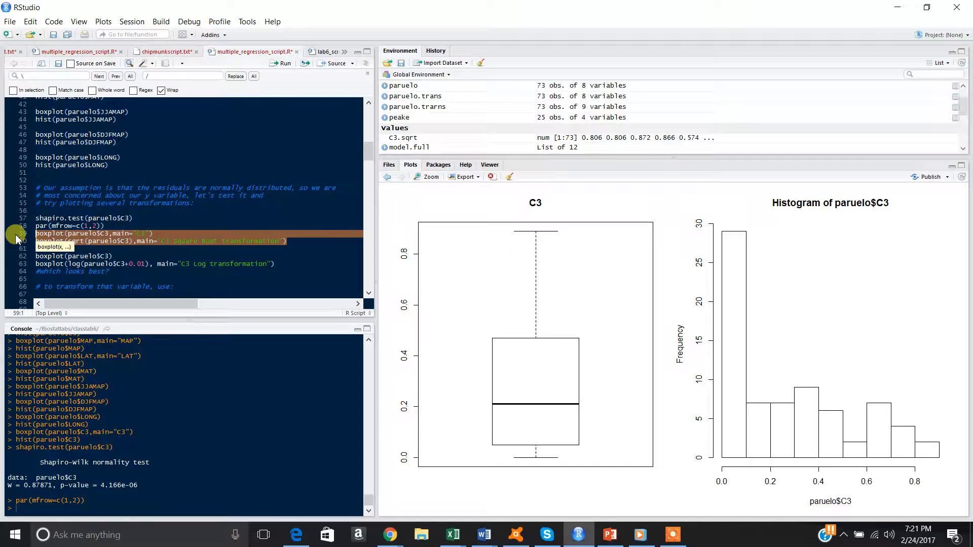
key(ctrl+Return)
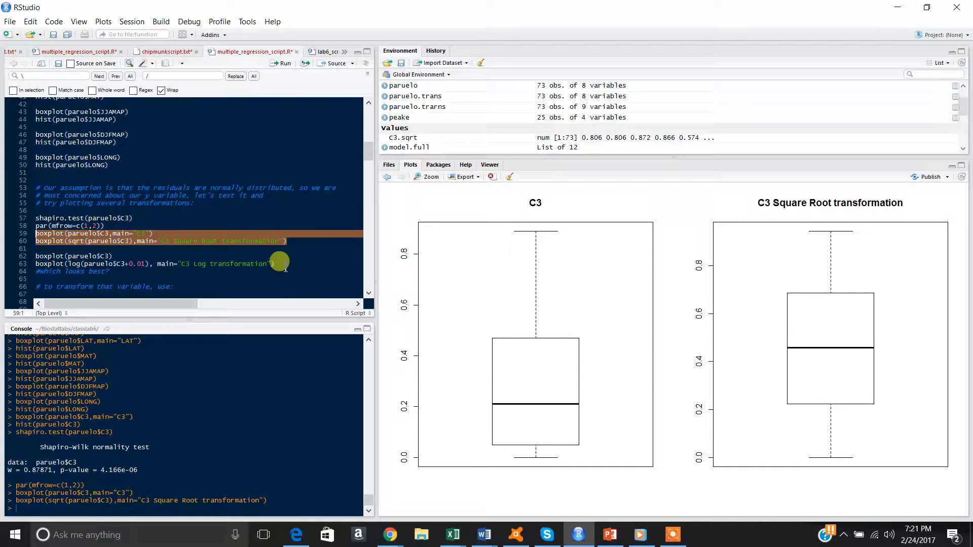
- Run the two boxplot lines comparing raw C3 with its log transformation, log(paruelo$C3+0.01)
drag(281, 264, 28, 257)
key(ctrl+Return)
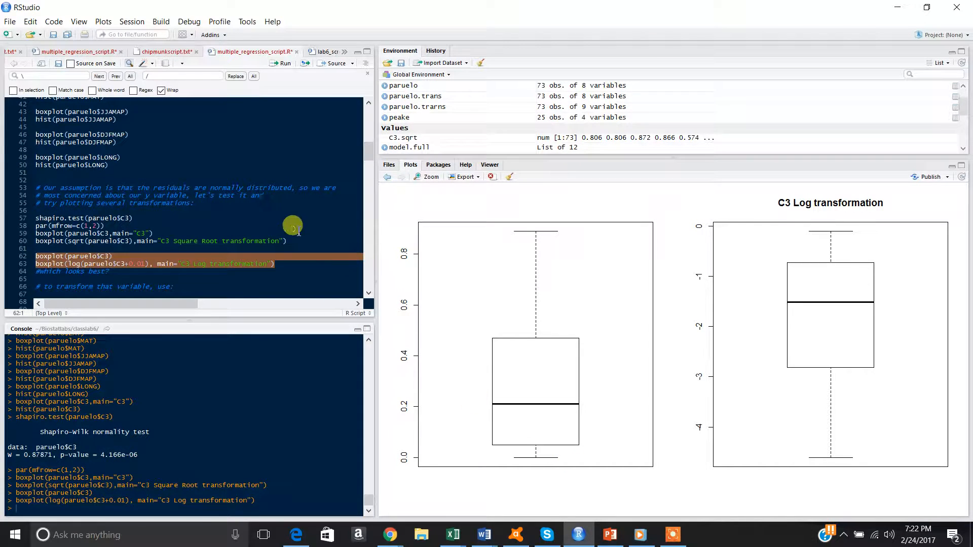
double_click(285, 241)
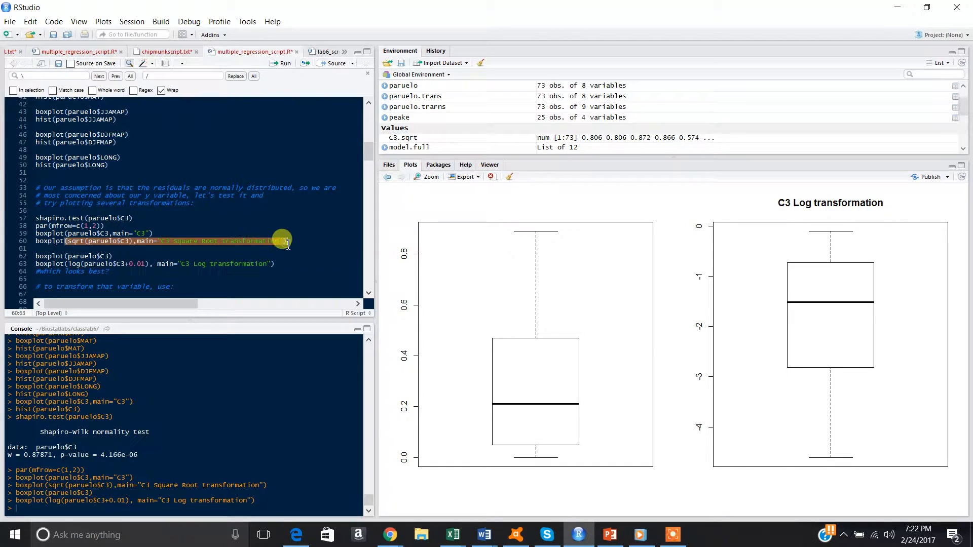
- Run C3.sqrt<-sqrt(paruelo$C3) to store the square-root-transformed response variable
click(369, 293)
click(369, 294)
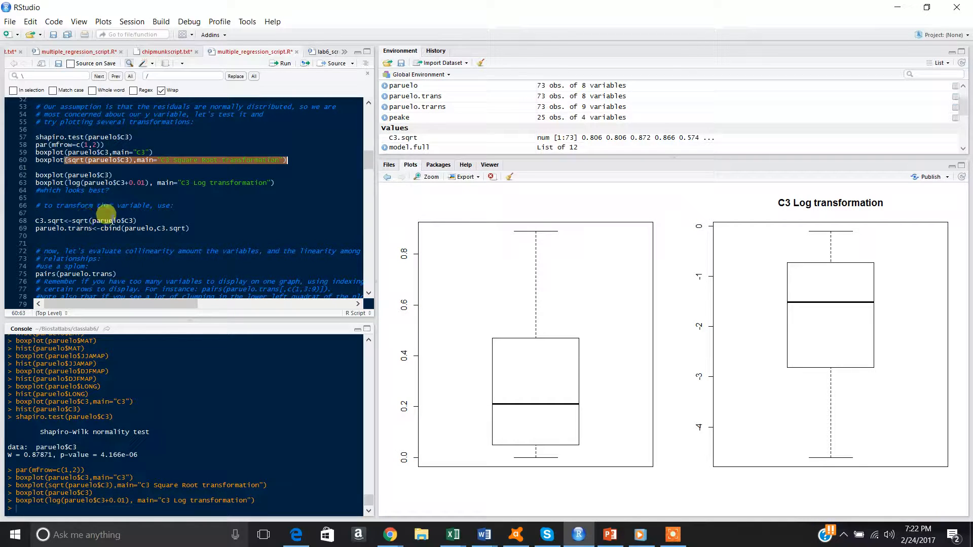
click(128, 221)
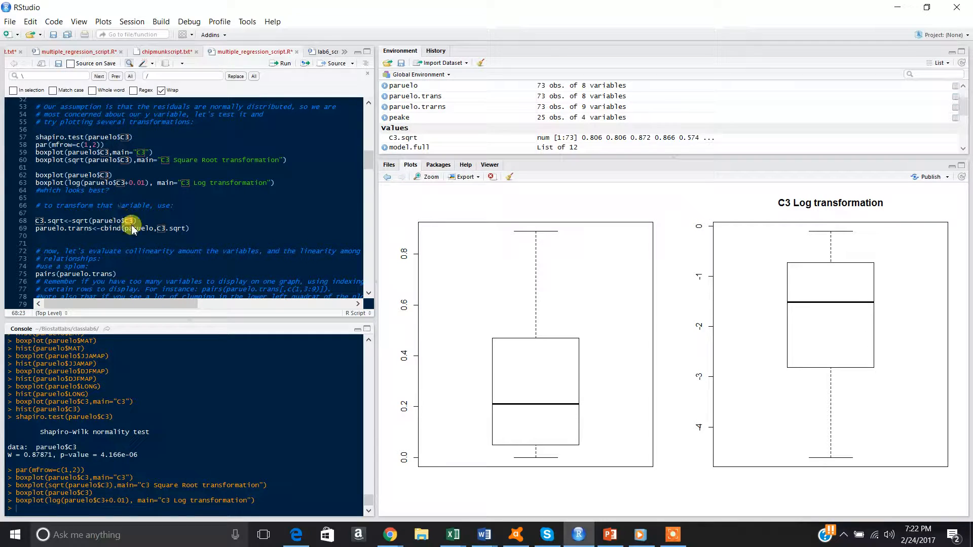
drag(133, 222, 125, 222)
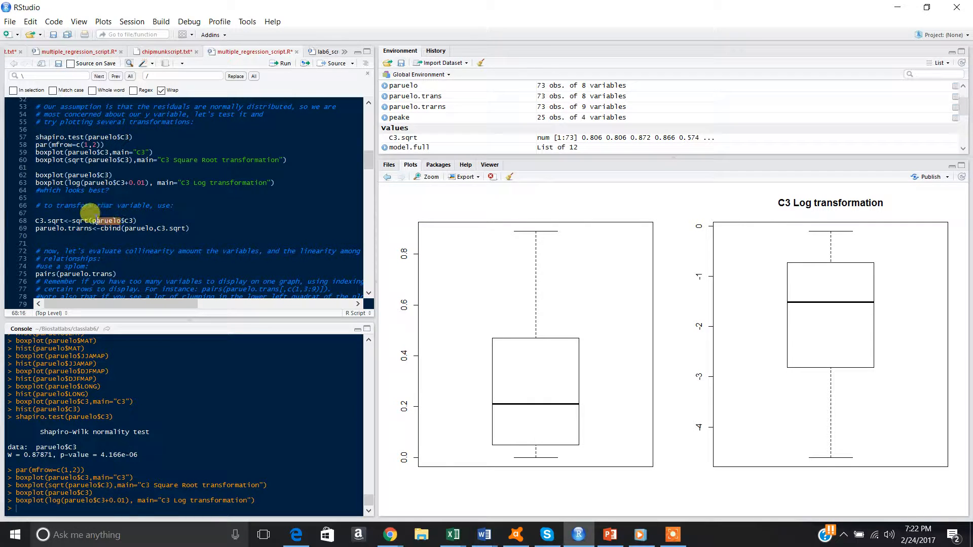
click(136, 219)
click(60, 221)
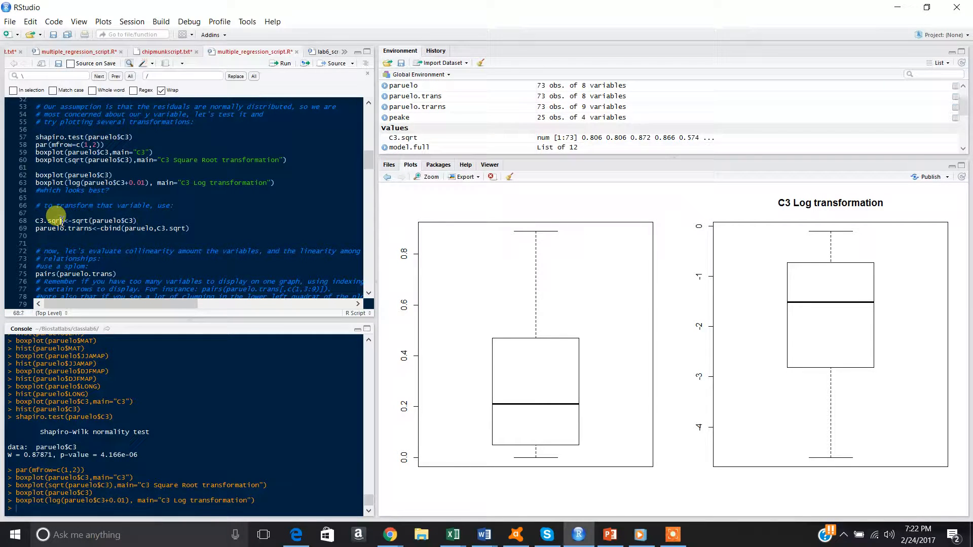
key(ctrl+Return)
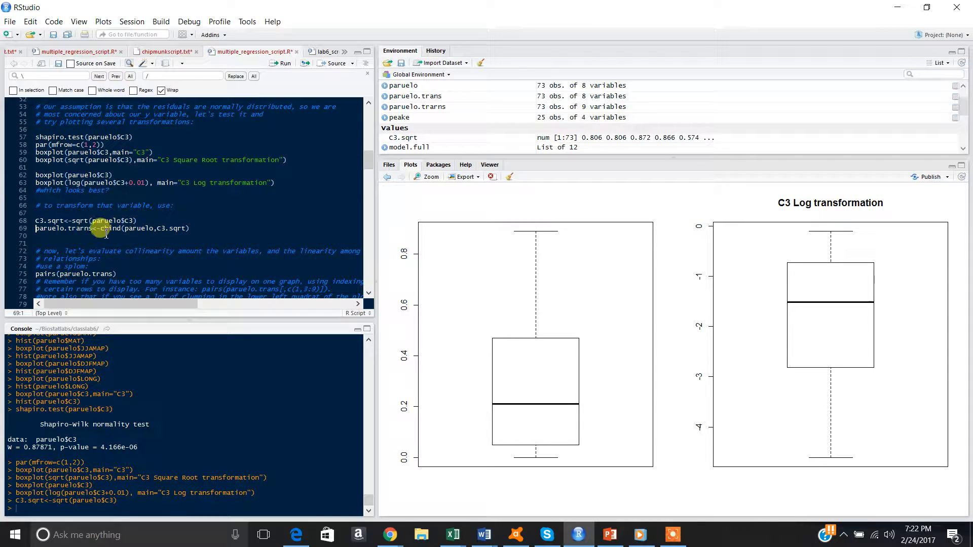
- Run paruelo.trarns<-cbind(paruelo,C3.sqrt) to combine the dataset with the transformed variable
drag(157, 229, 187, 231)
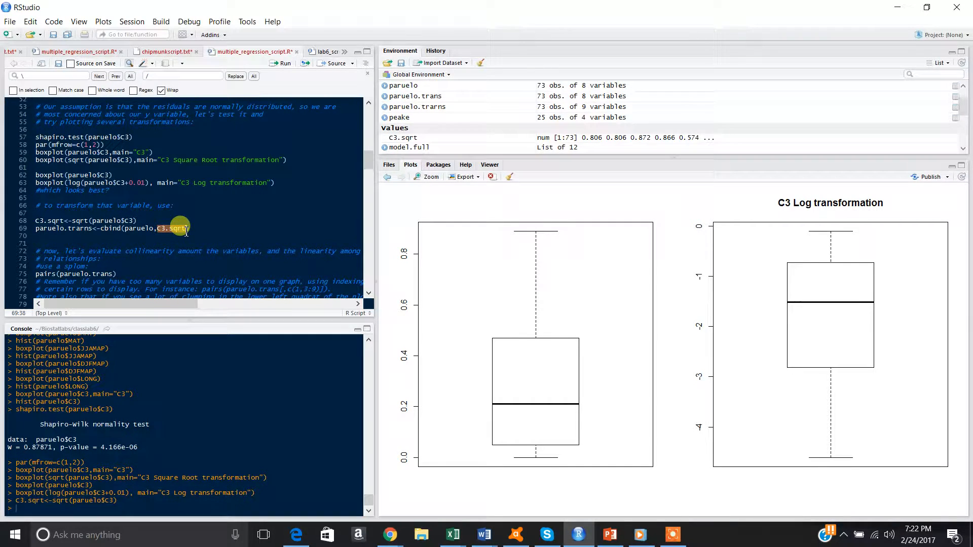
drag(124, 229, 154, 231)
click(131, 243)
drag(33, 228, 93, 232)
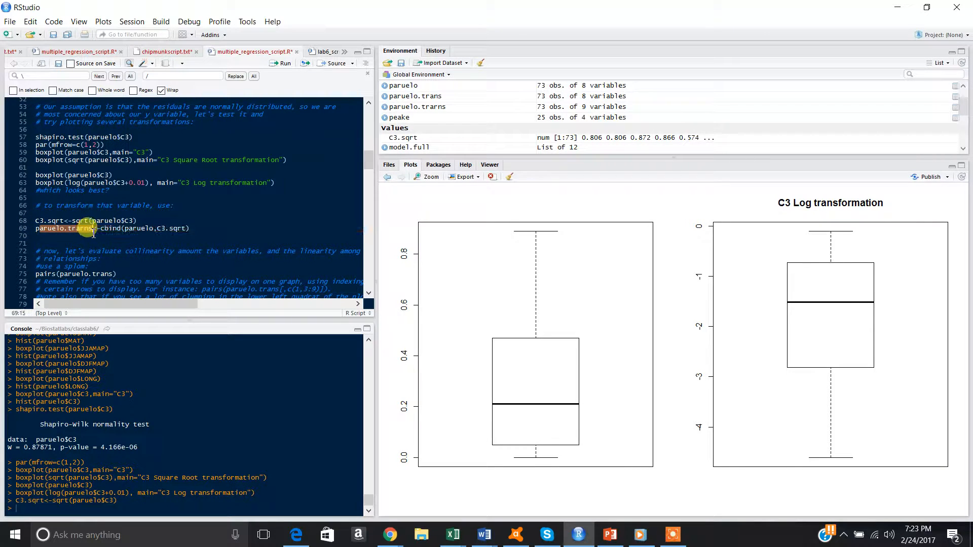
click(73, 229)
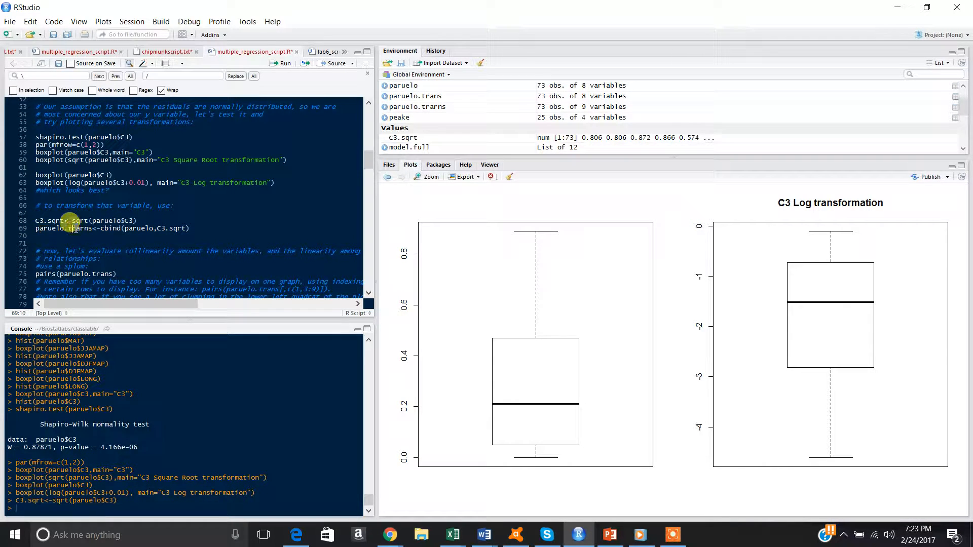
key(ctrl+Return)
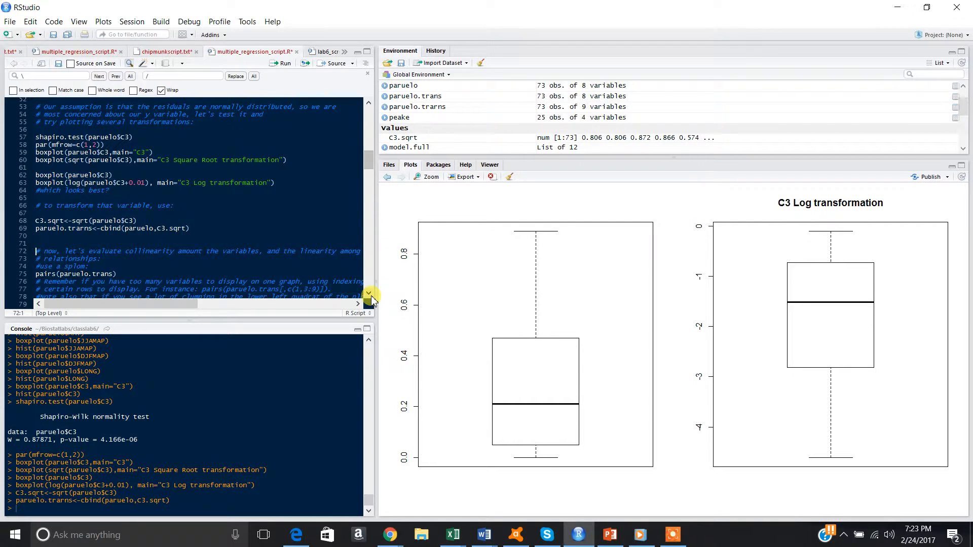
- Run pairs(paruelo.trans) to draw the scatterplot matrix and inspect it in an enlarged plot window
scroll(371, 299, down, 5)
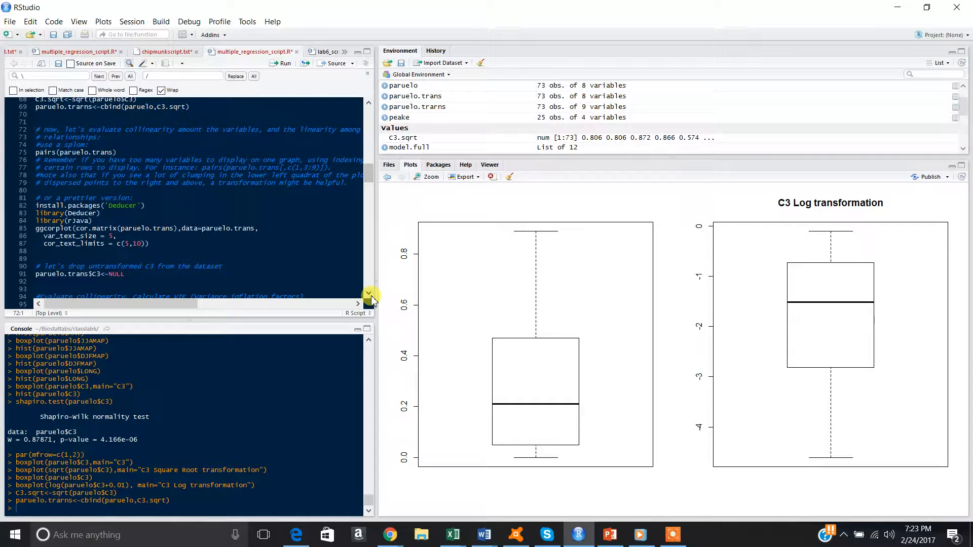
click(116, 152)
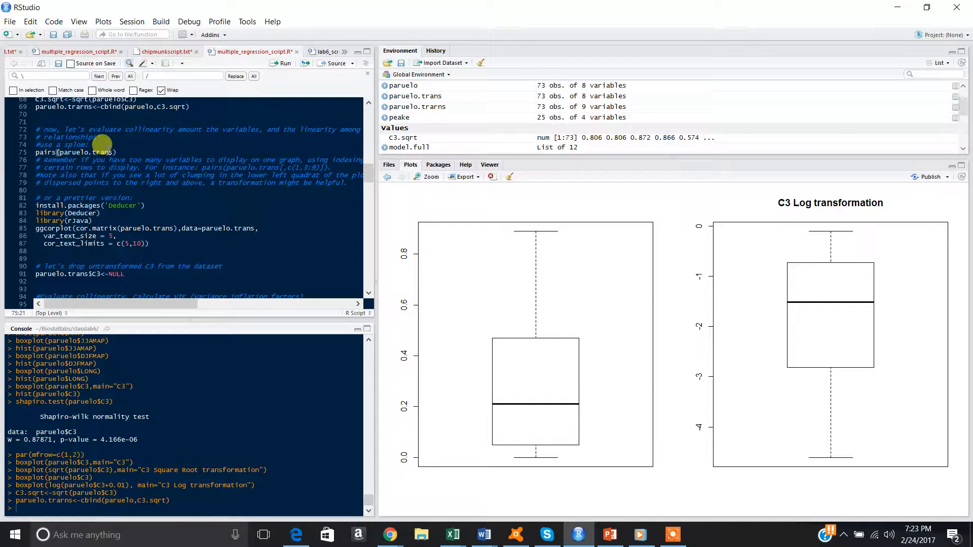
key(ctrl+Return)
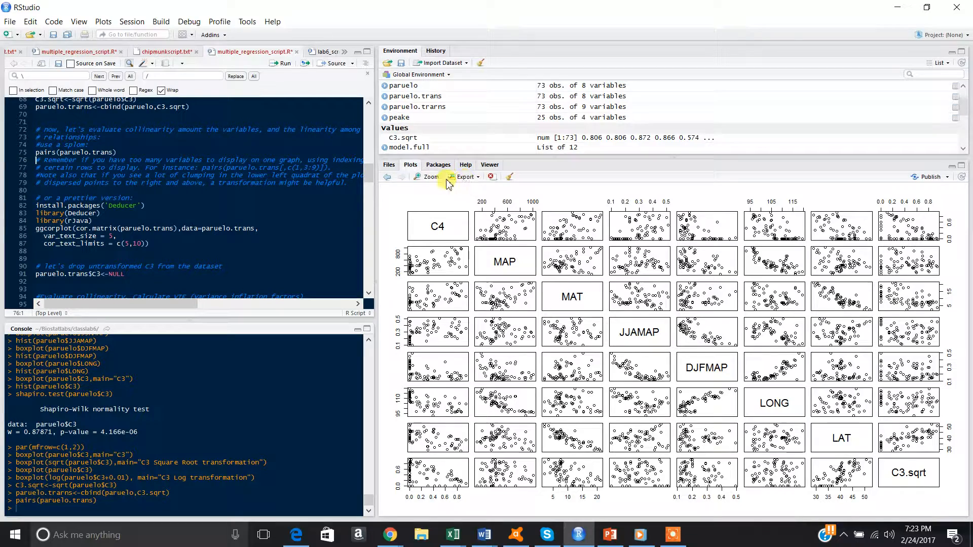
click(430, 177)
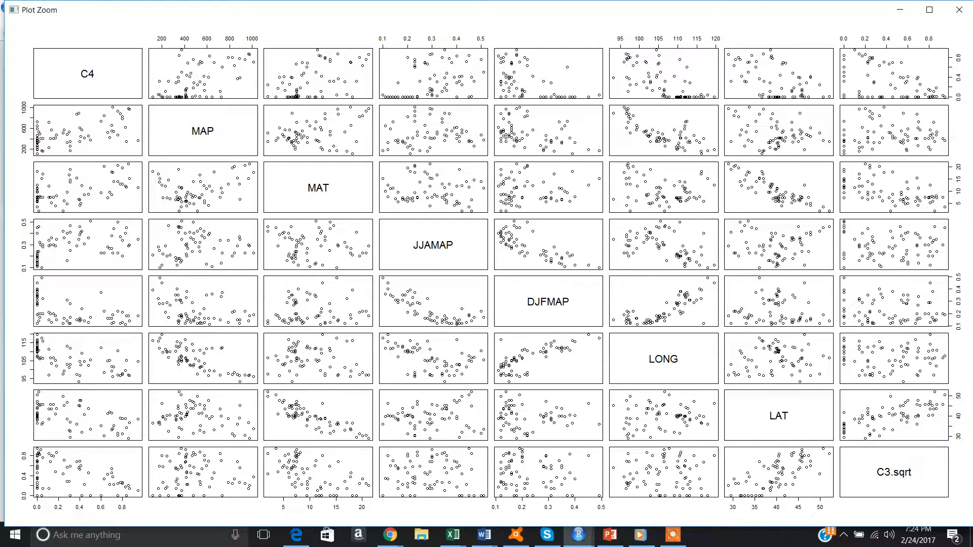
click(899, 12)
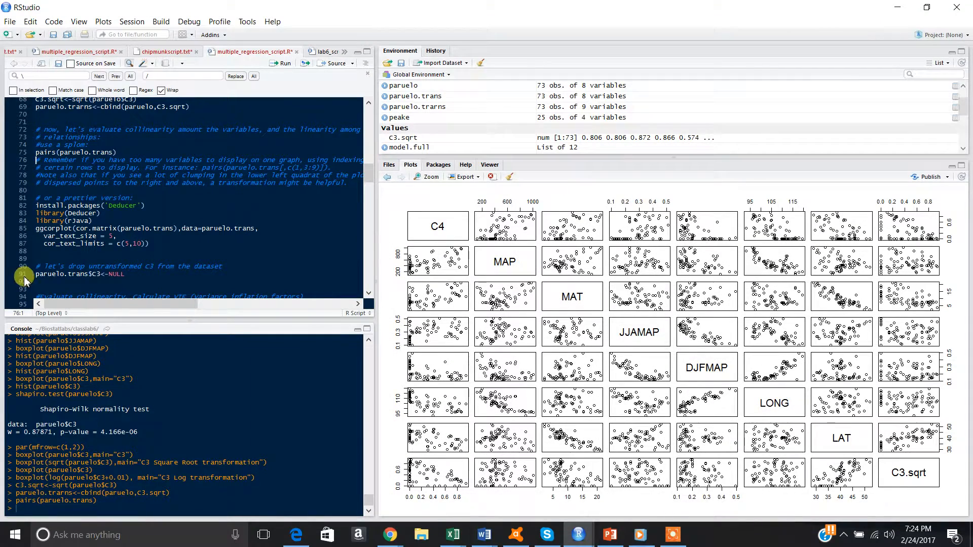
- Run paruelo.trans$C3<-NULL to drop untransformed C3, and redraw pairs(paruelo.trans) for inspection in an enlarged window
click(69, 274)
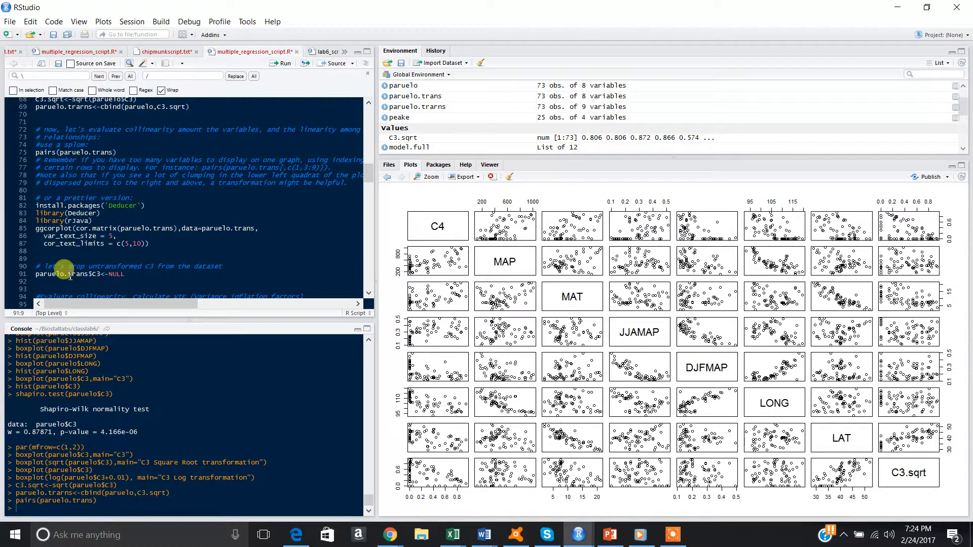
key(ctrl+Return)
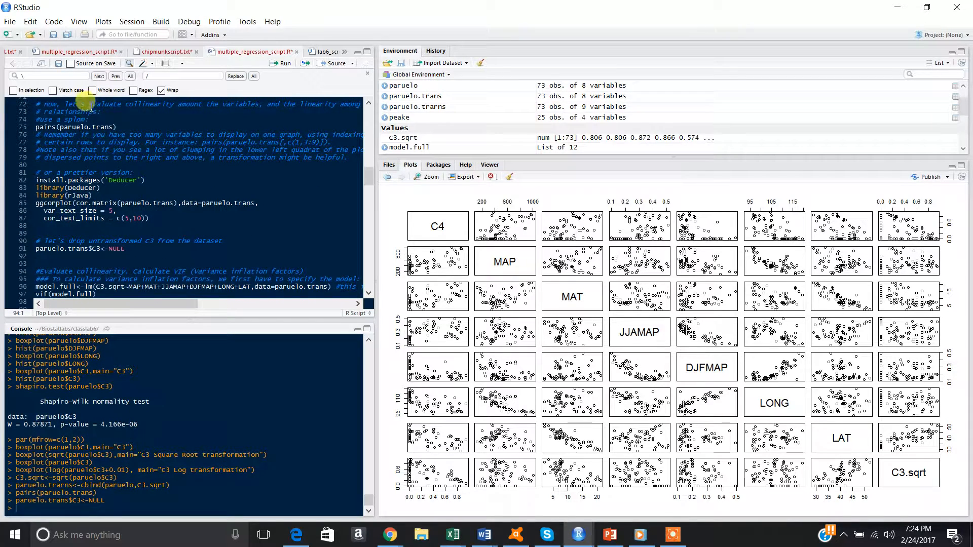
click(77, 127)
key(ctrl+Return)
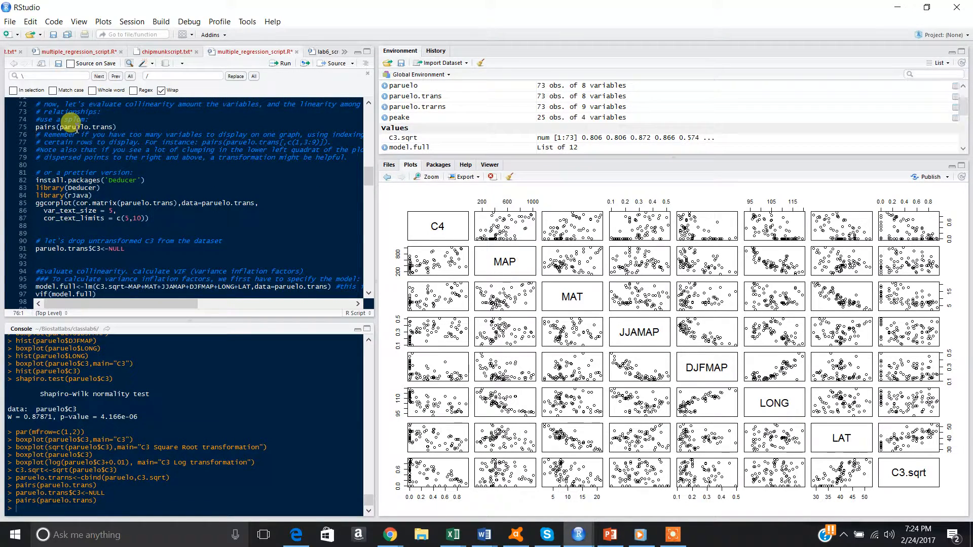
click(427, 183)
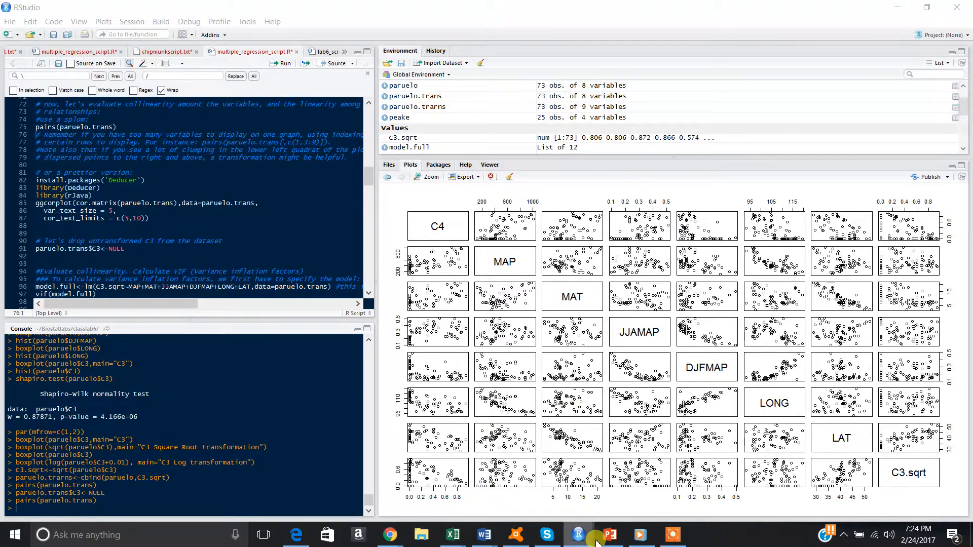
mouse_move(579, 536)
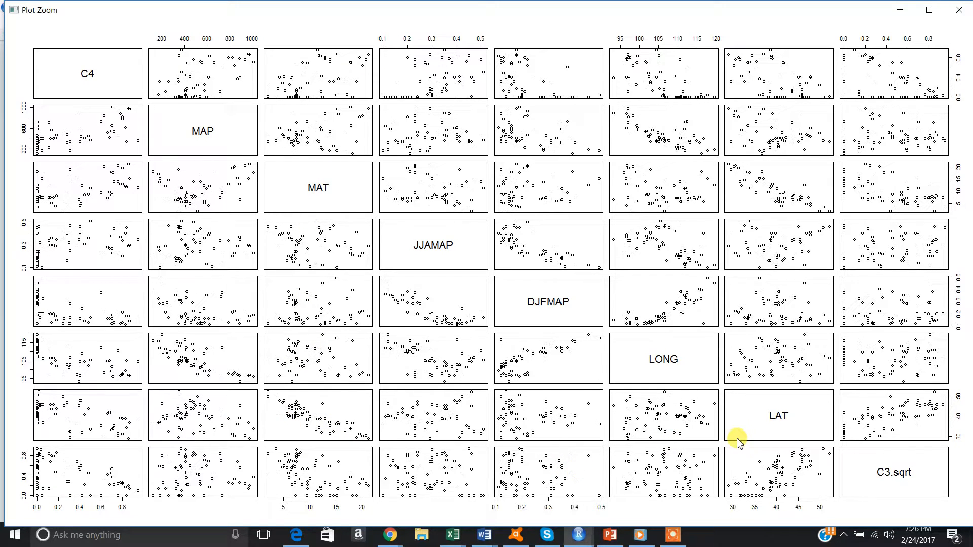
click(901, 10)
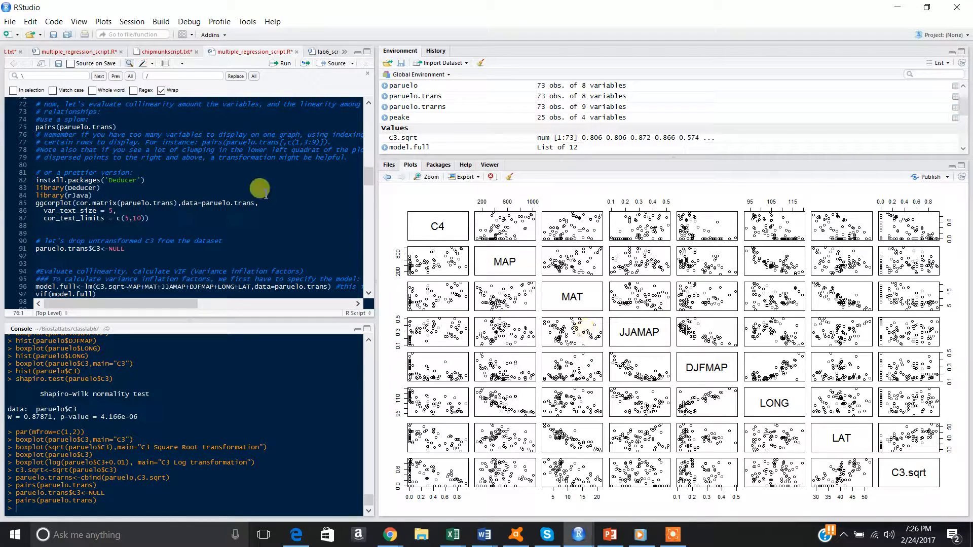
- Review the Deducer ggcorplot code block and the line that drops untransformed C3 from the dataset
drag(147, 225, 28, 184)
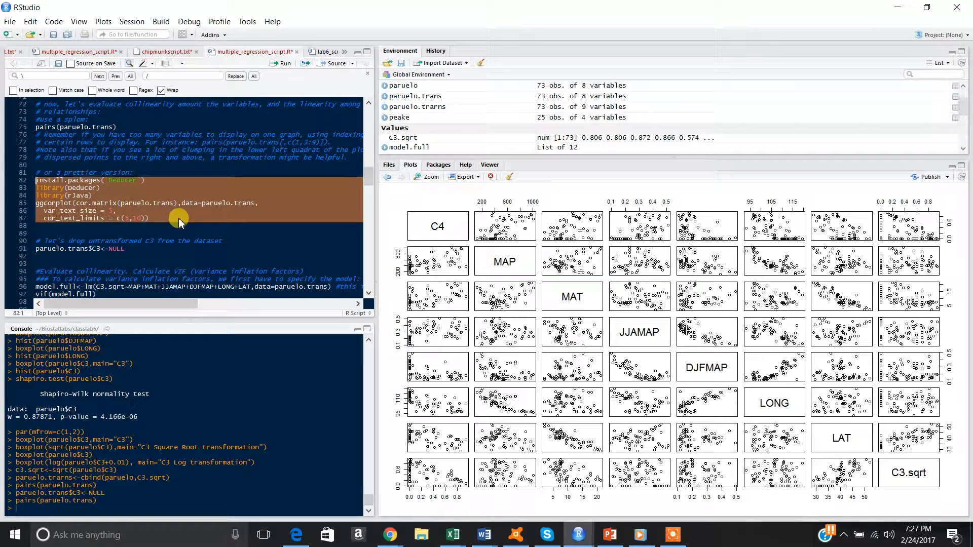
click(85, 129)
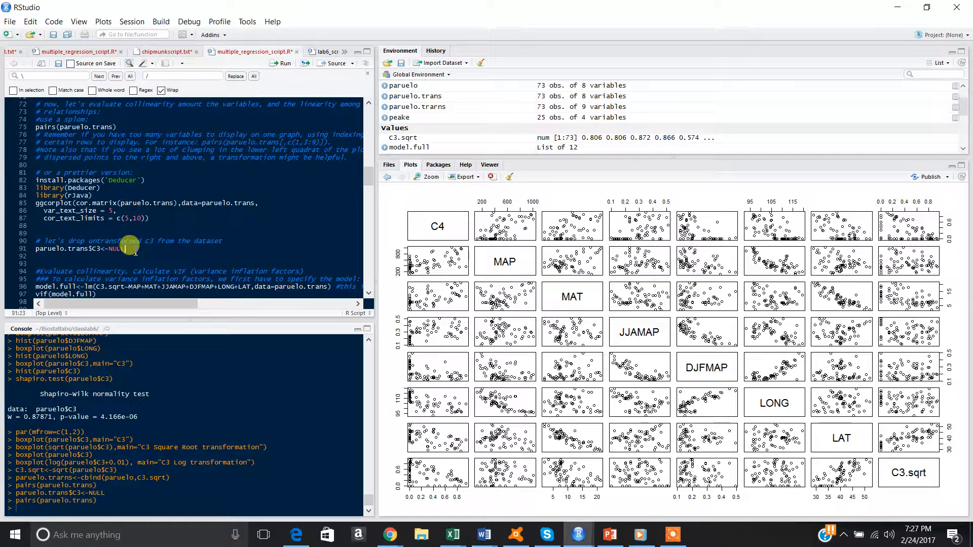
drag(125, 249, 24, 249)
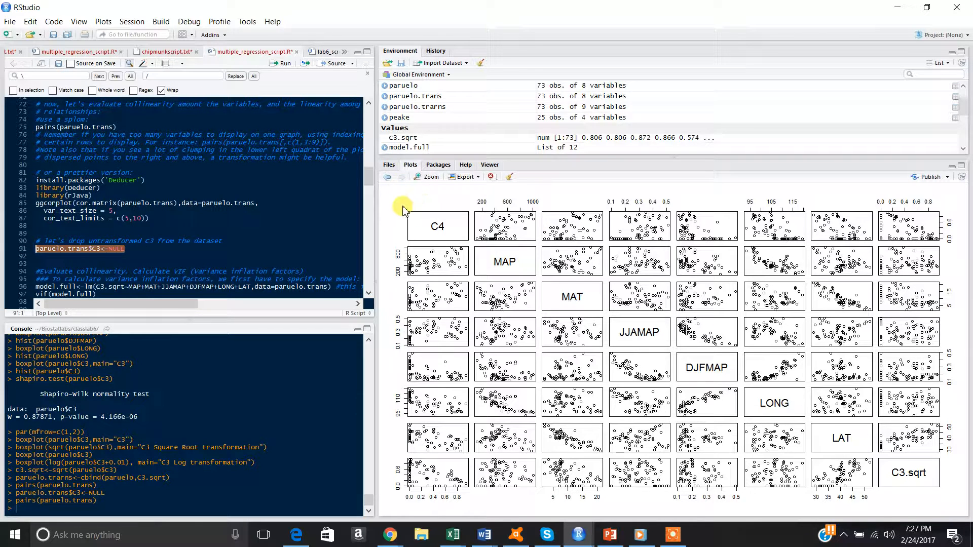
click(283, 233)
- Run the model.full line fitting C3.sqrt on MAP, MAT, JJAMAP, DJFMAP, LONG and LAT with data=paruelo.trans
click(368, 293)
click(368, 293)
click(368, 293)
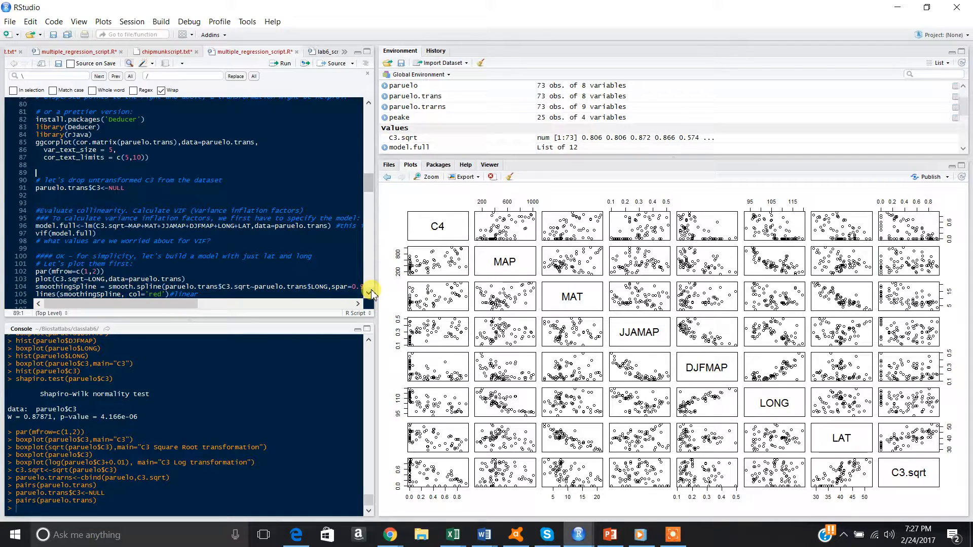
click(183, 233)
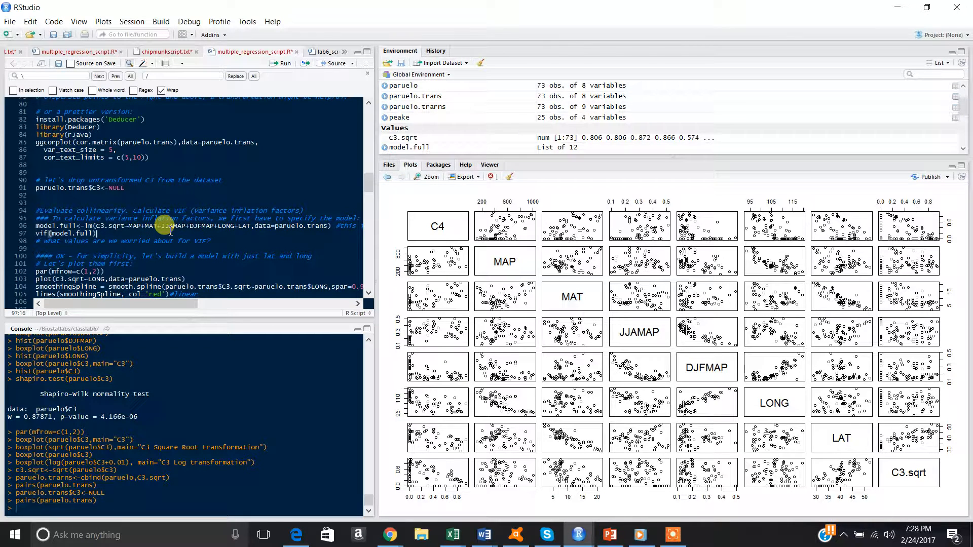
click(232, 226)
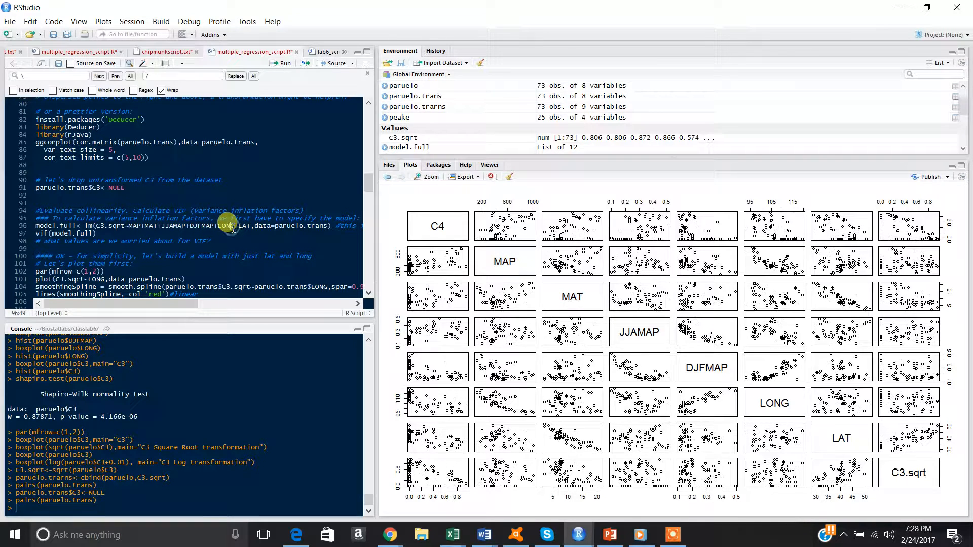
key(ctrl+Return)
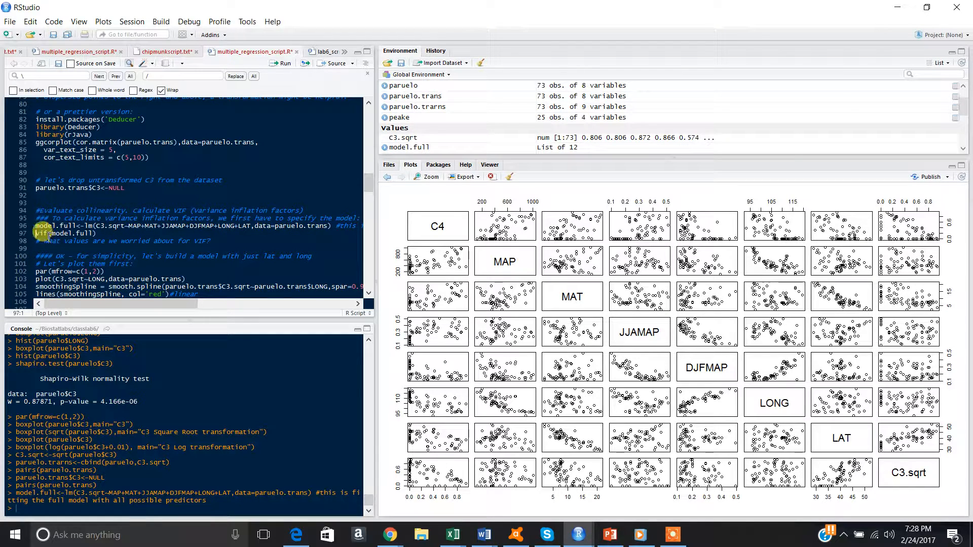
- Run vif(model.full) to calculate the variance inflation factors and examine the value of each predictor
key(ctrl+Return)
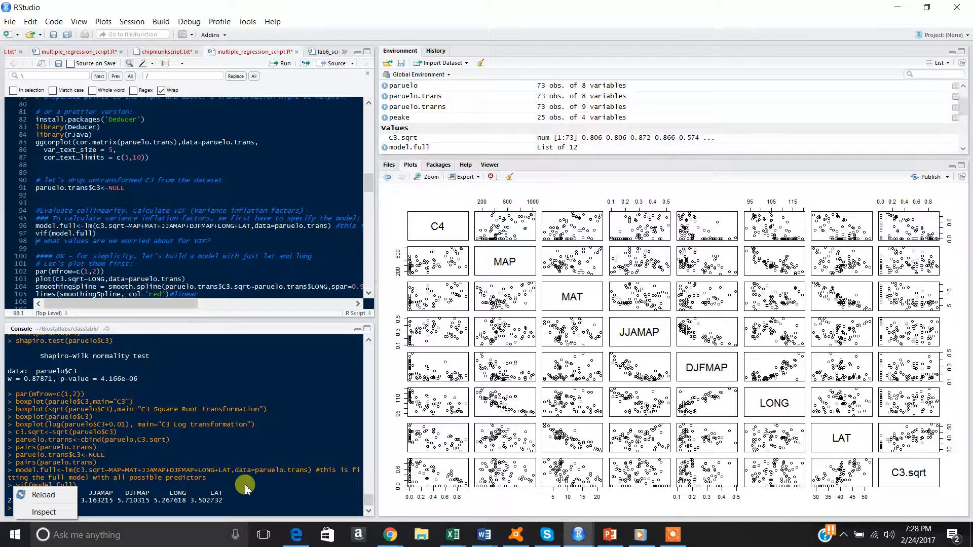
drag(237, 502, 11, 491)
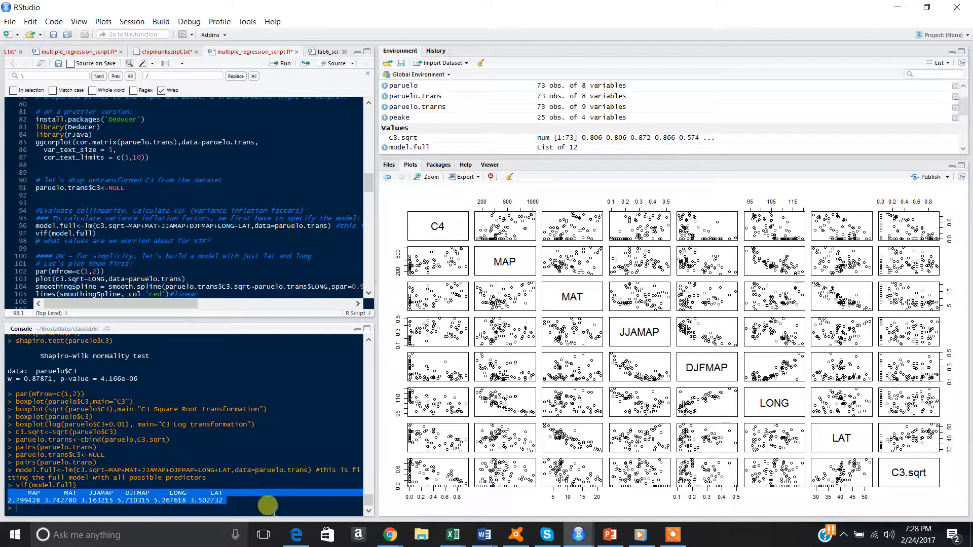
click(245, 506)
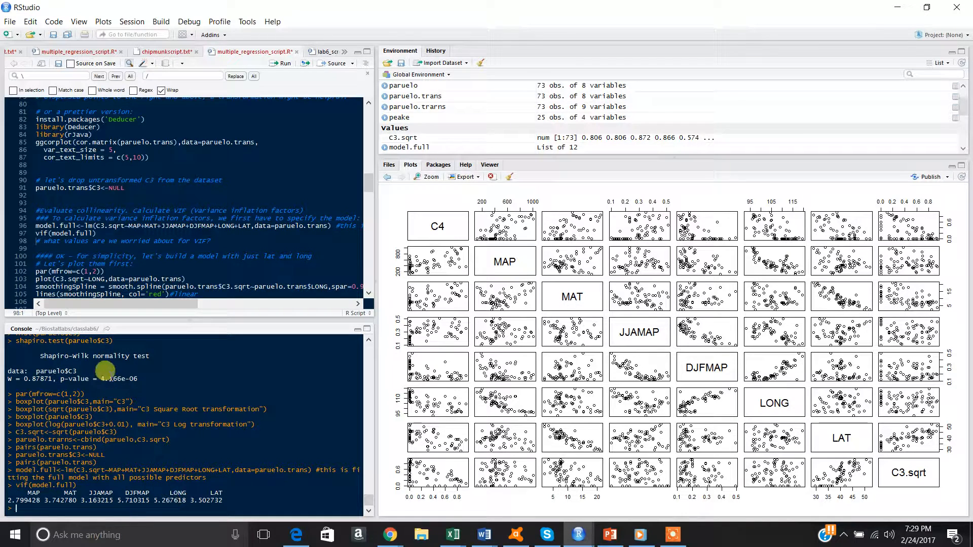
- Run par(mfrow=c(1,2)) and the three lines plotting C3.sqrt against LONG with a red smoothing spline, spar=0.99
click(369, 296)
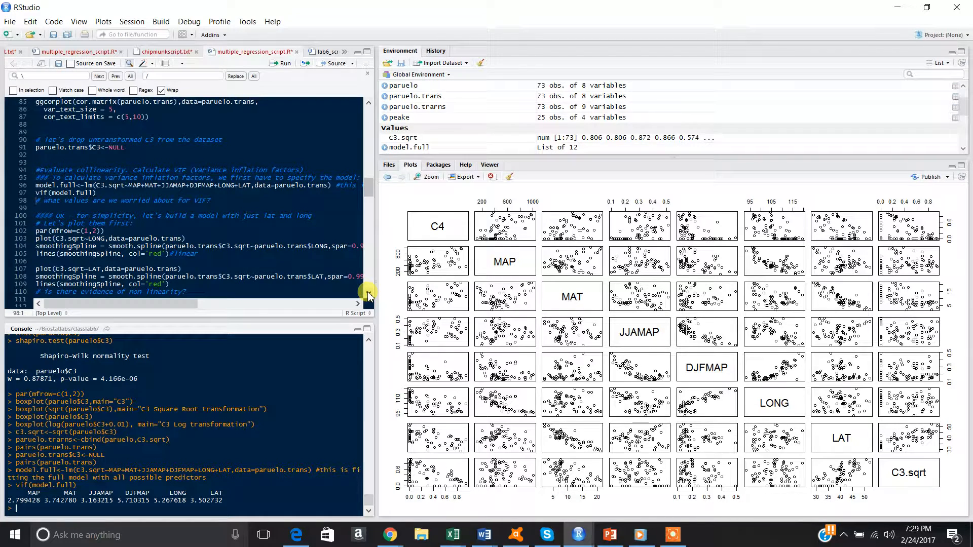
click(369, 296)
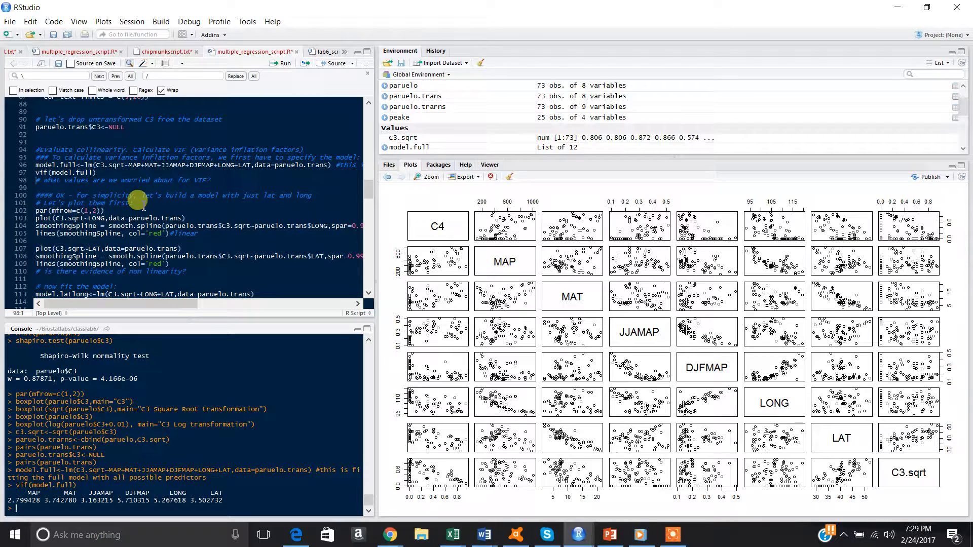
click(59, 209)
key(ctrl+Return)
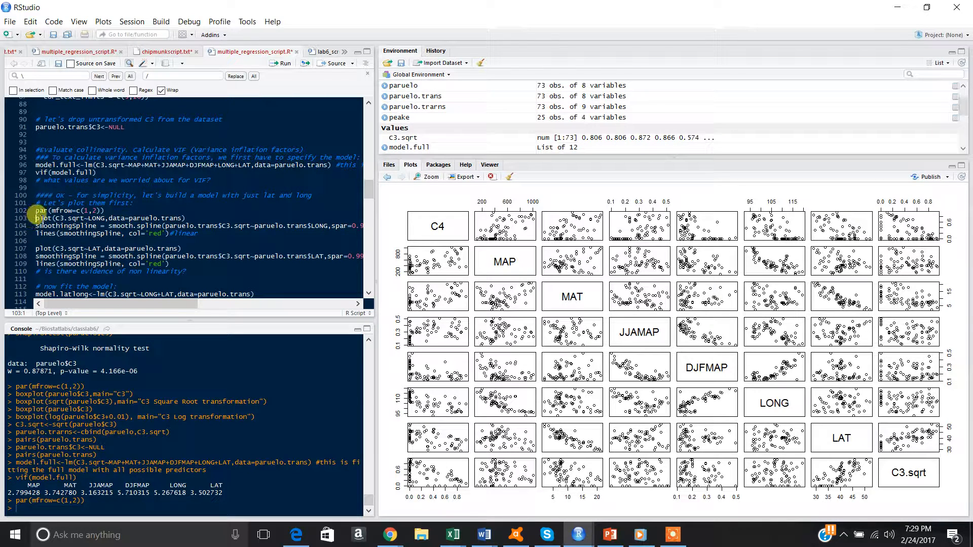
key(ctrl+Return)
key(ctrl+Return)
key(ctrl+Return)
- Run the three lines plotting C3.sqrt against LAT with a red smoothing spline, spar=0.99
key(ctrl+Return)
key(ctrl+Return)
key(ctrl+Return)
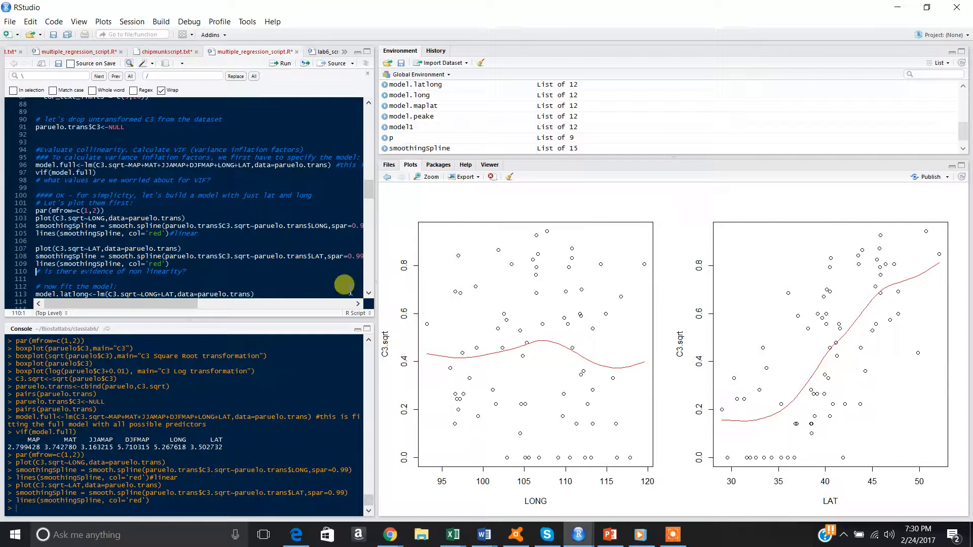
- Fit model.latlong<-lm(C3.sqrt~LONG+LAT,data=paruelo.trans), and run the lines printing the model and its summary
scroll(368, 295, down, 3)
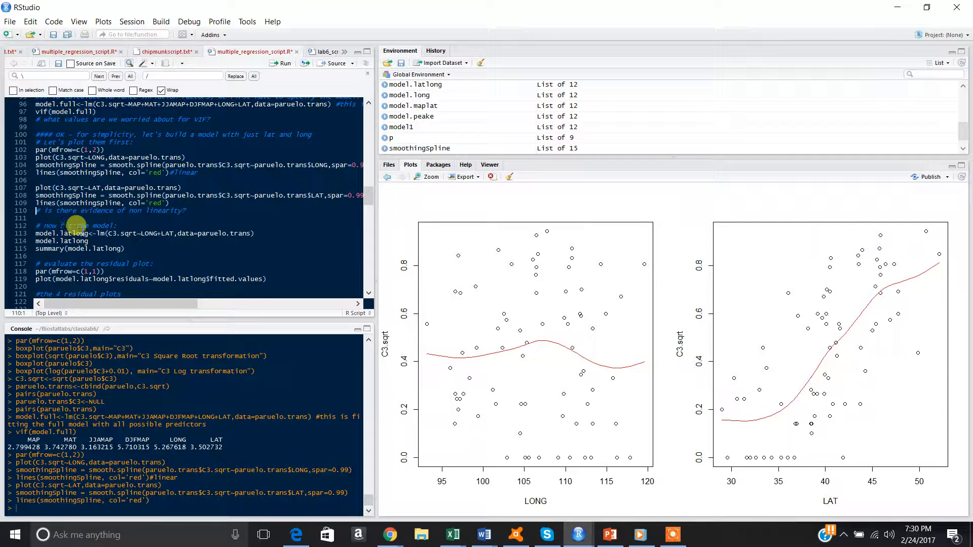
click(129, 233)
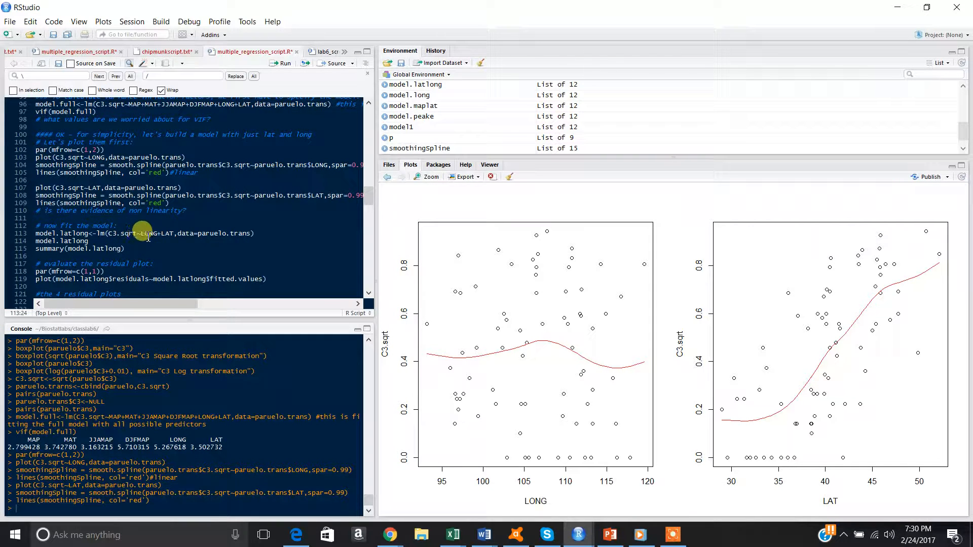
key(ctrl+Return)
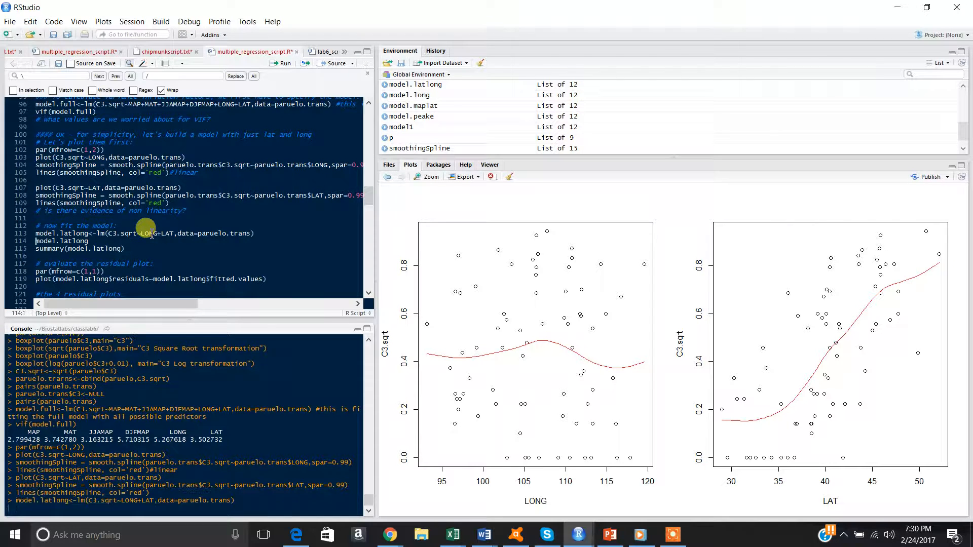
key(ctrl+Return)
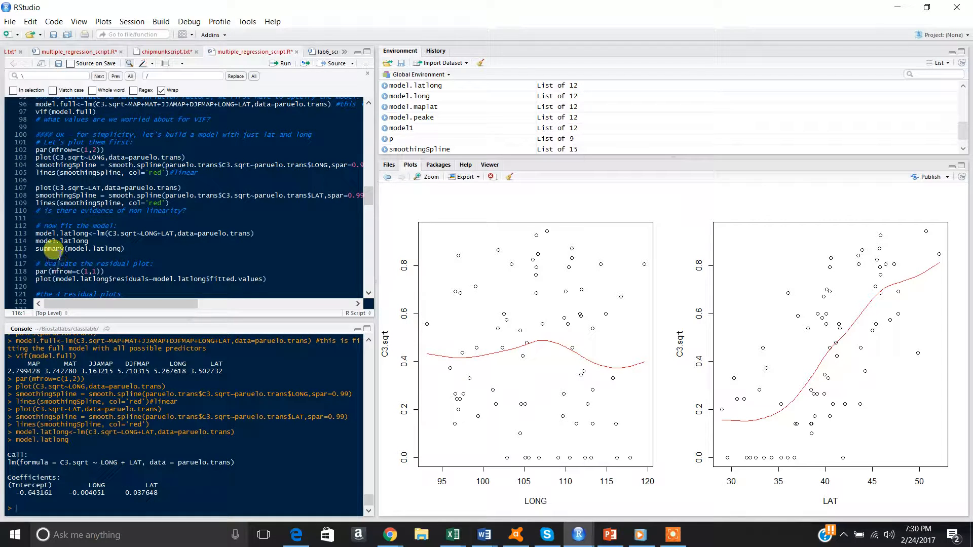
key(ctrl+Return)
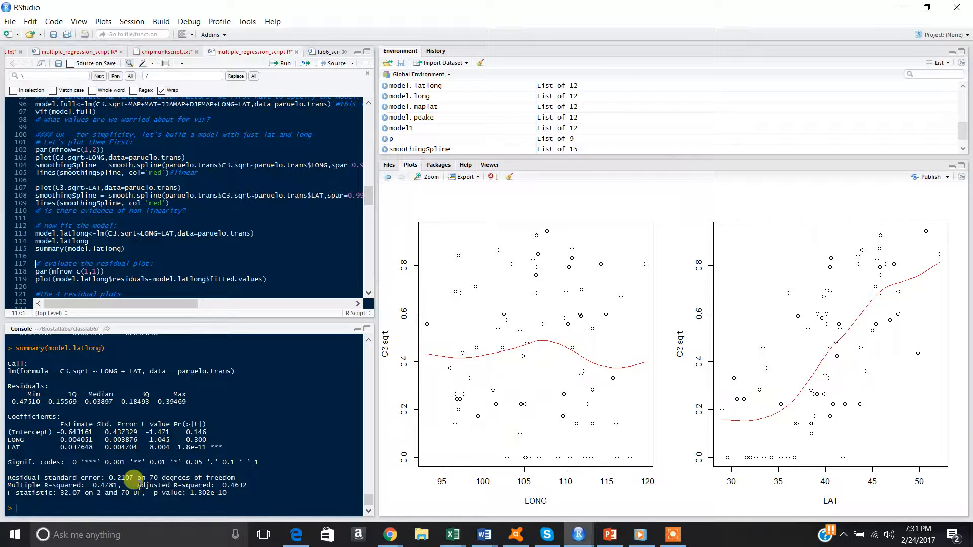
- Examine the adjusted R-squared, the overall p-value and the intercept row in the model.latlong summary
drag(137, 485, 249, 490)
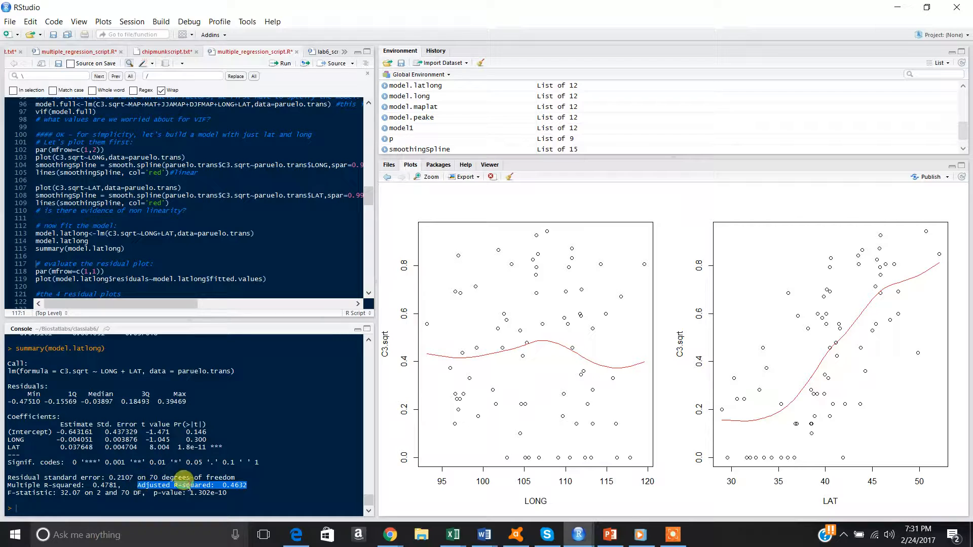
click(254, 474)
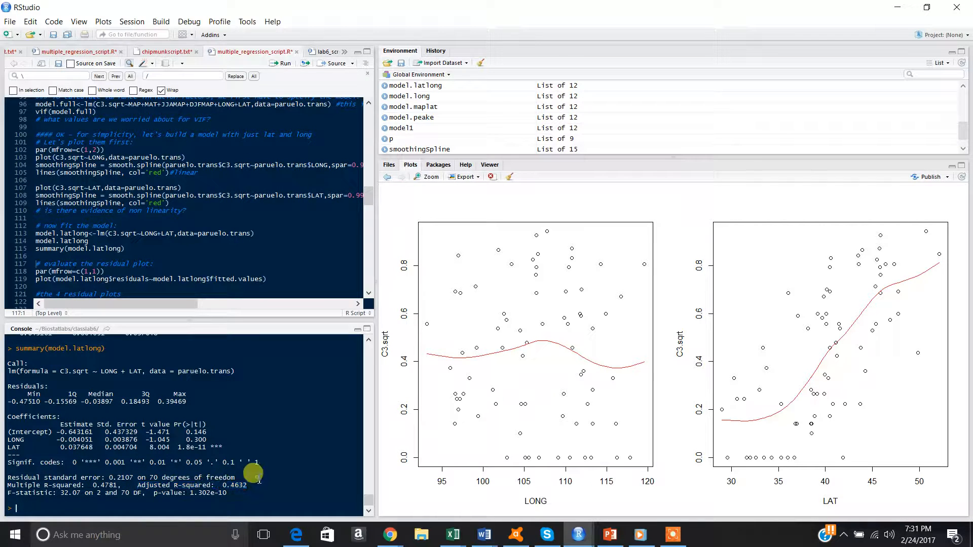
drag(226, 497, 155, 495)
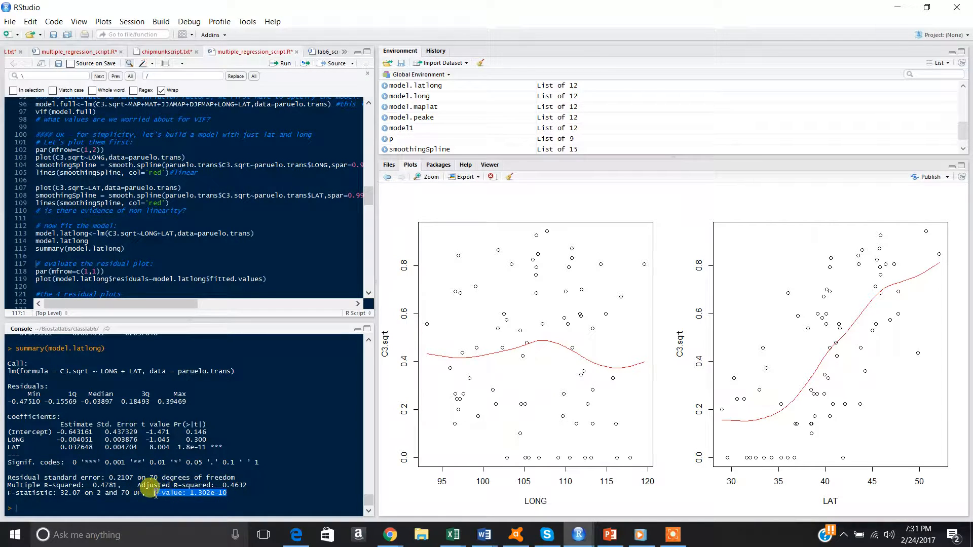
click(227, 498)
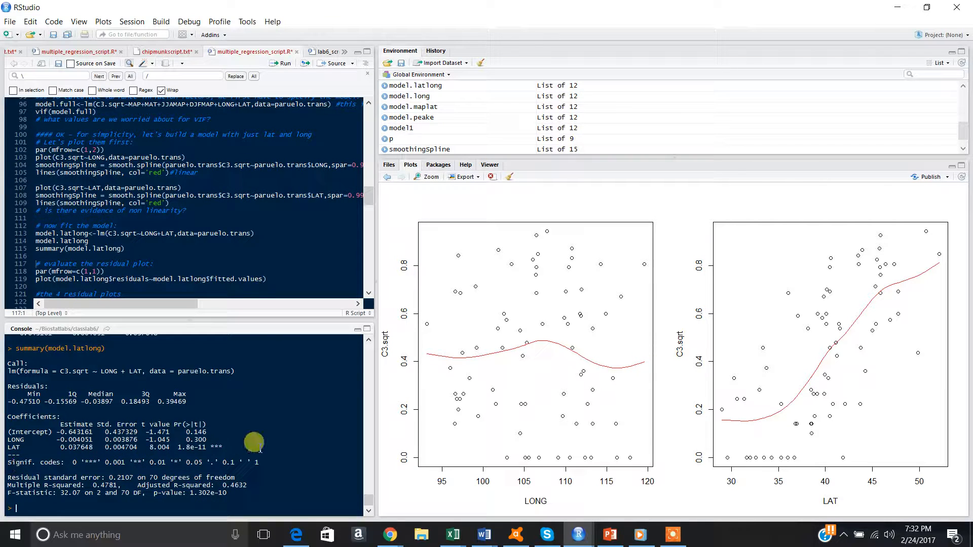
drag(209, 432, 9, 433)
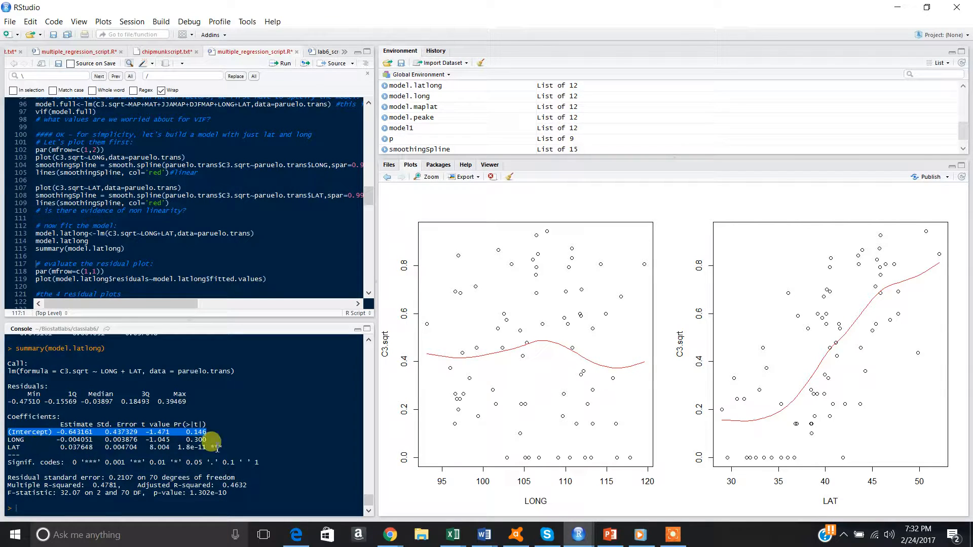
- Examine the LONG and LAT coefficient rows, and run par(mfrow=c(1,1)) and the line plotting model.latlong residuals against fitted values
drag(238, 448, 7, 440)
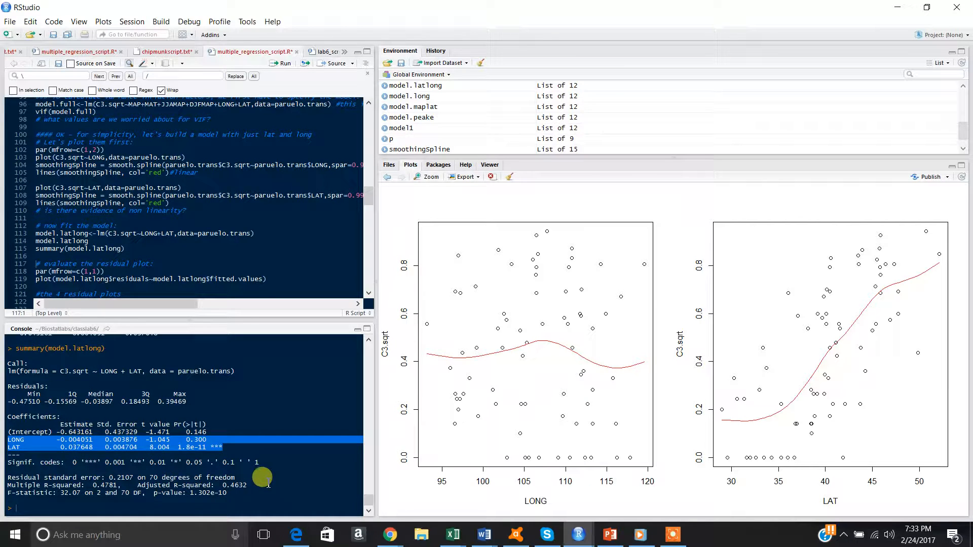
click(259, 478)
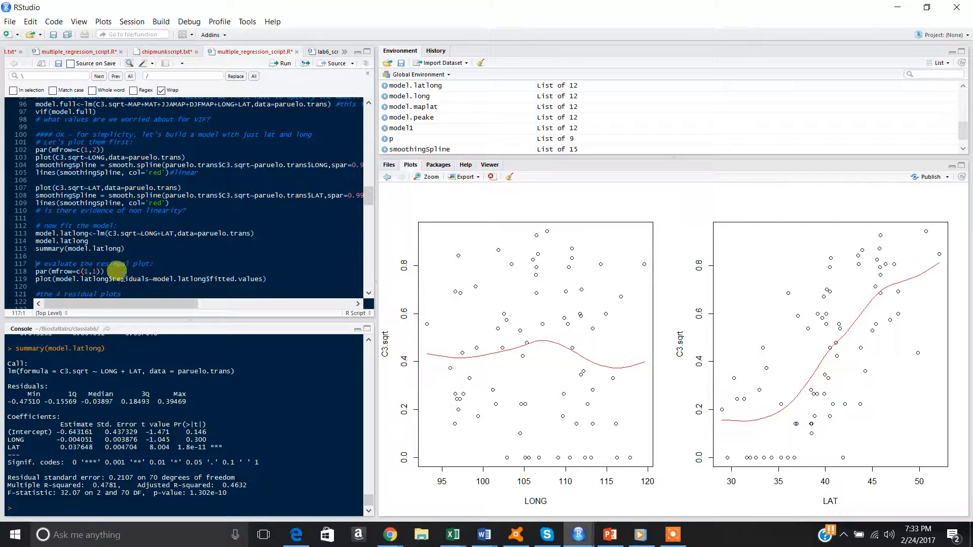
click(61, 272)
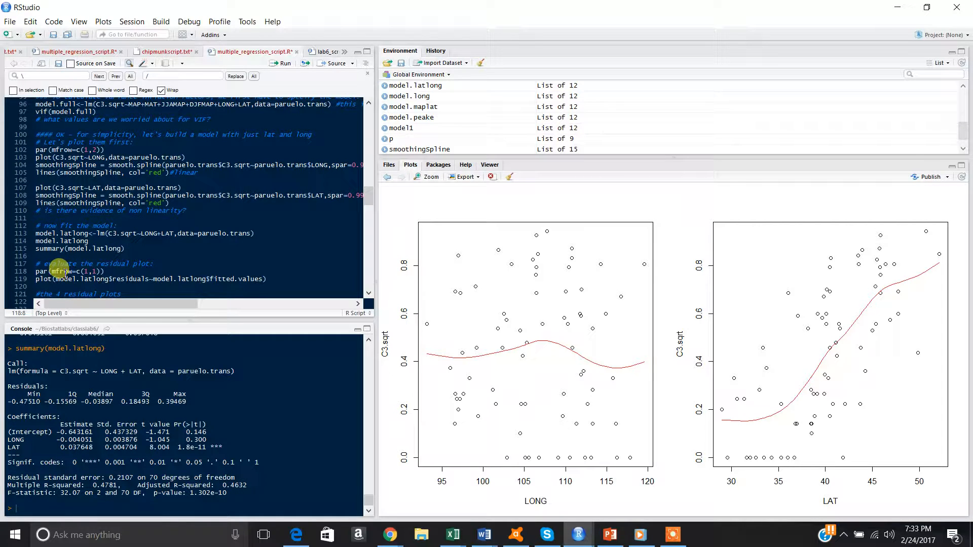
key(ctrl+Return)
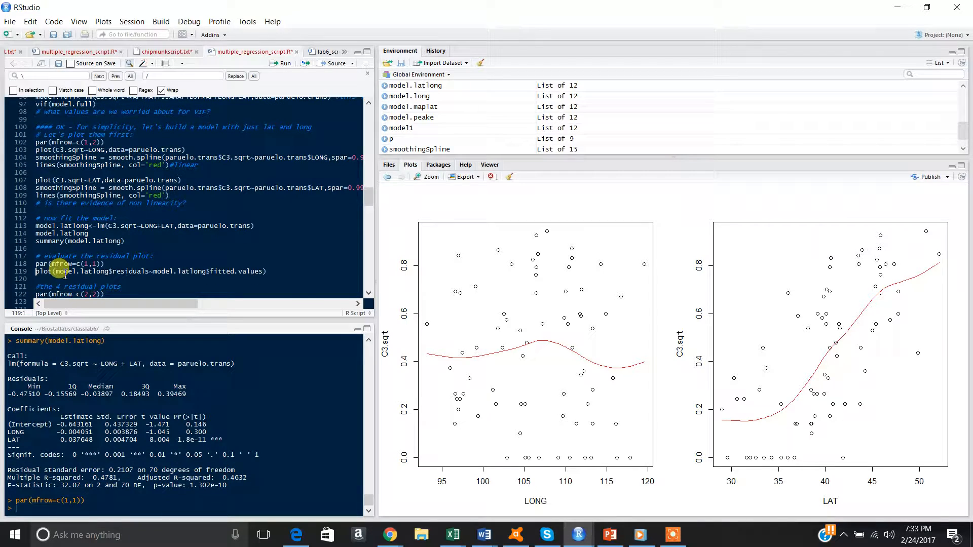
key(ctrl+Return)
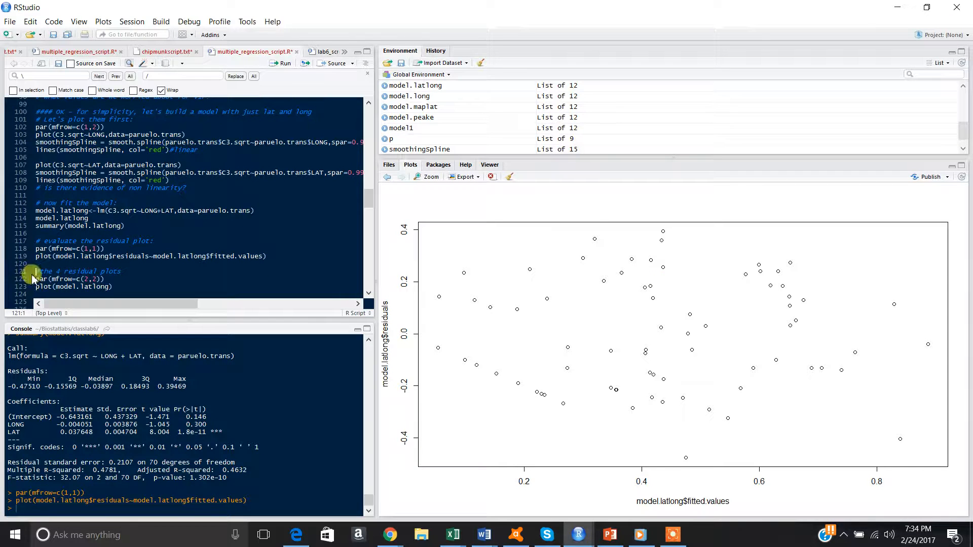
- Run par(mfrow=c(2,2)) and plot(model.latlong) to draw the four residual diagnostic plots
click(369, 294)
click(368, 297)
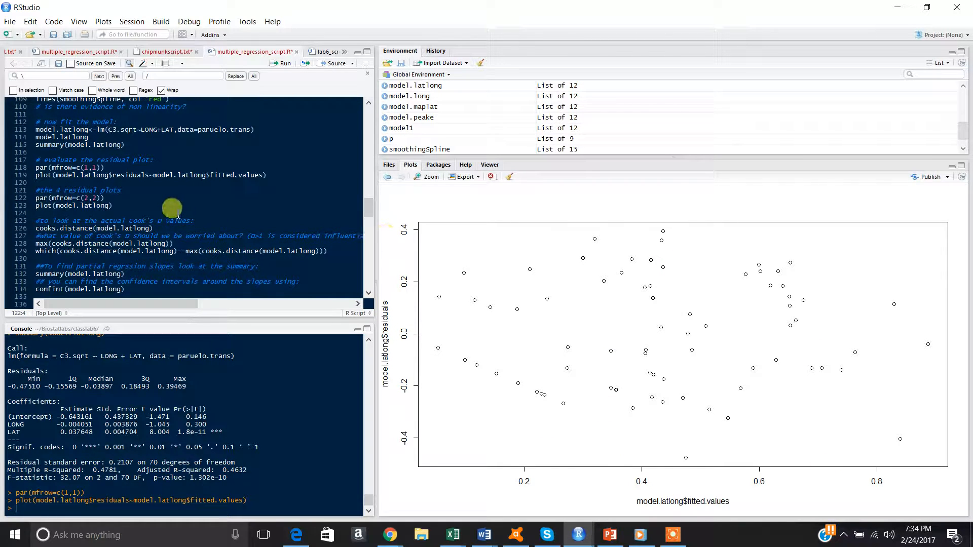
key(ctrl+Return)
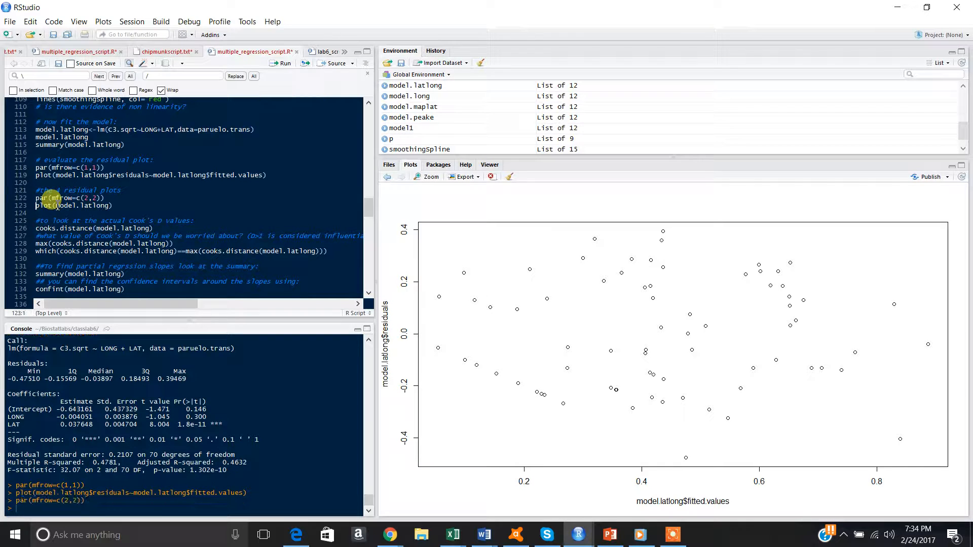
key(ctrl+Return)
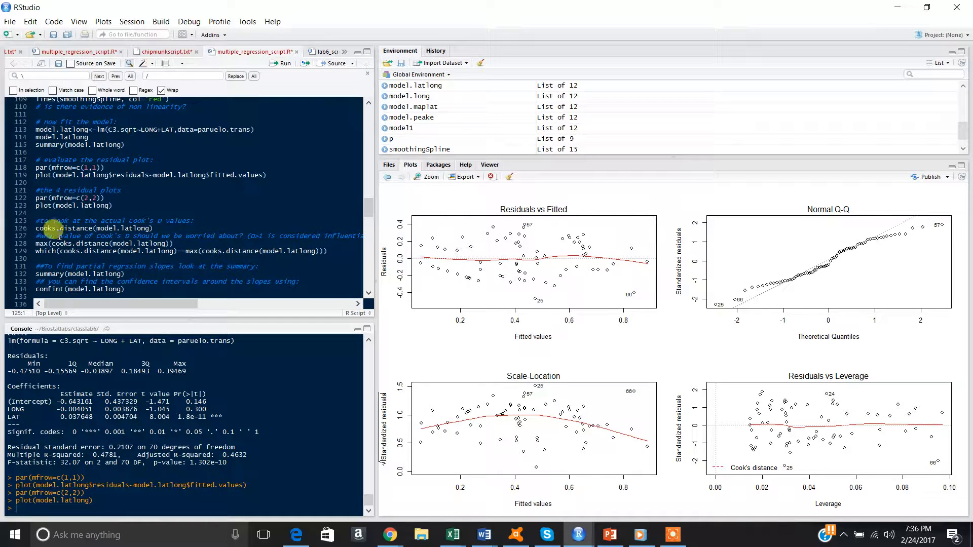
- Run the lines computing Cook's distances for model.latlong, their maximum, and which observation has that maximum
click(56, 229)
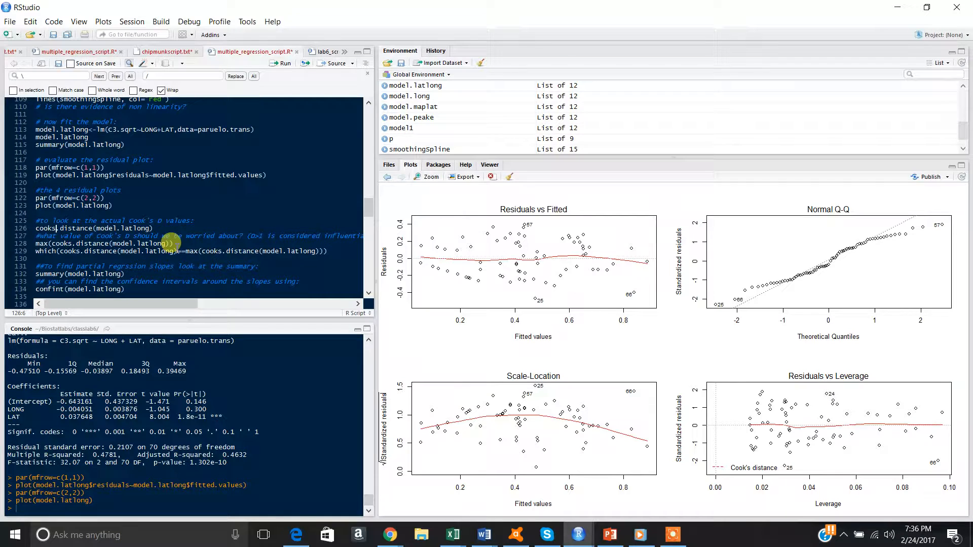
key(ctrl+Return)
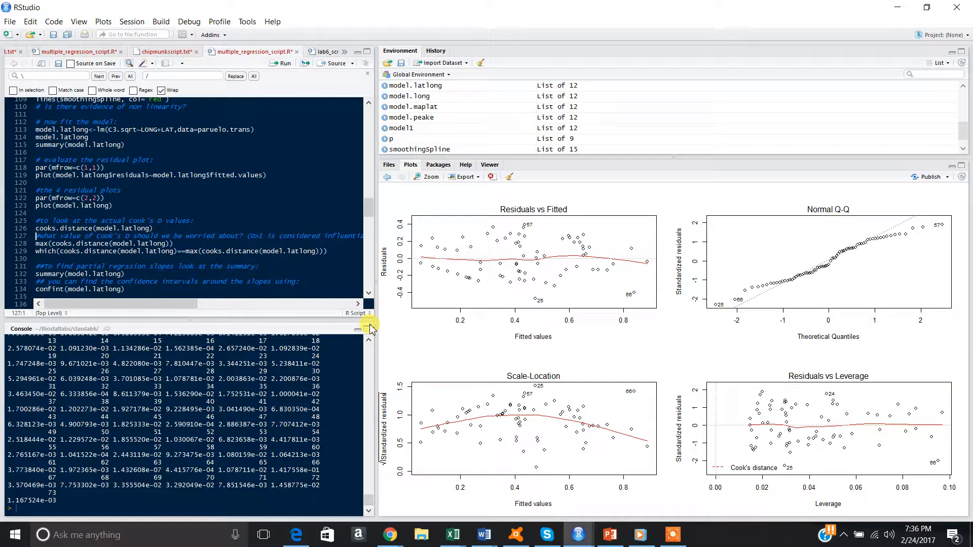
scroll(369, 344, up, 3)
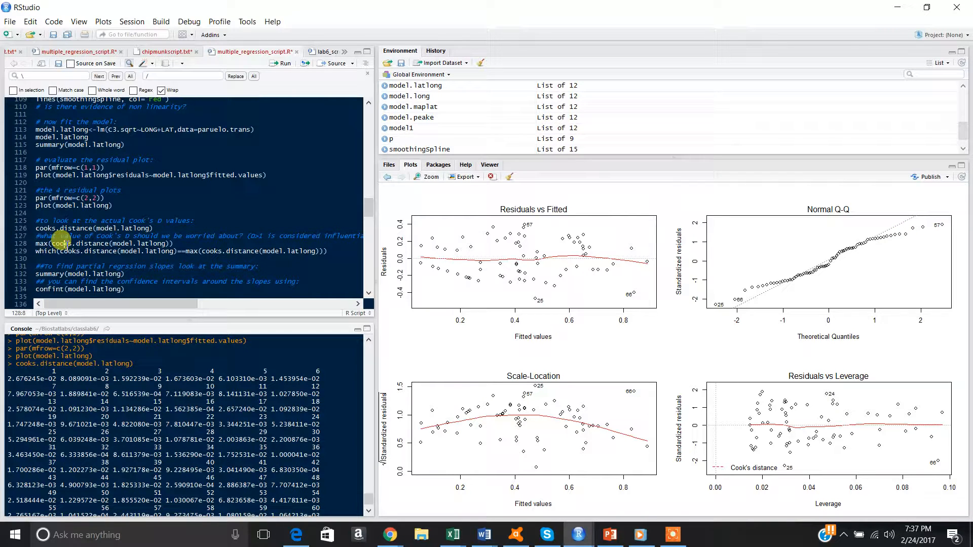
key(ctrl+Return)
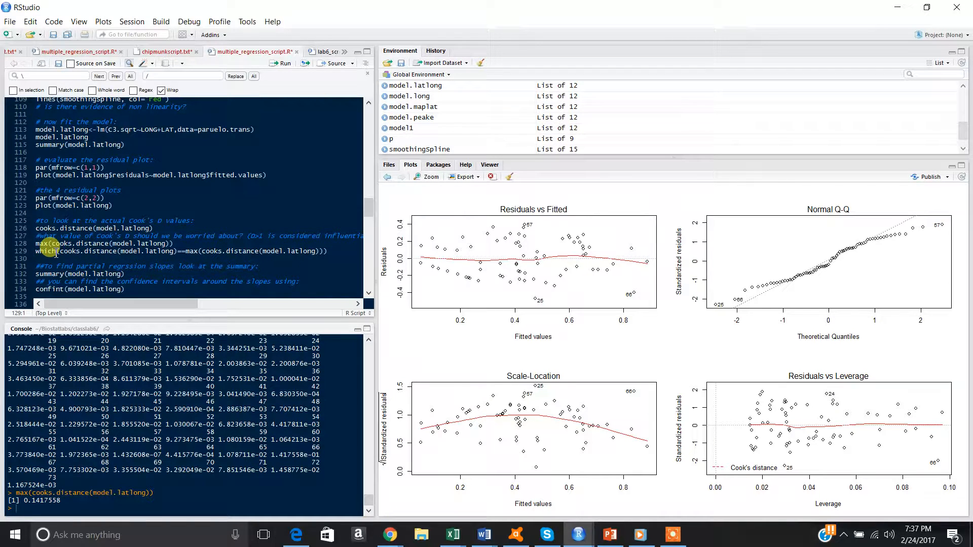
key(ctrl+Return)
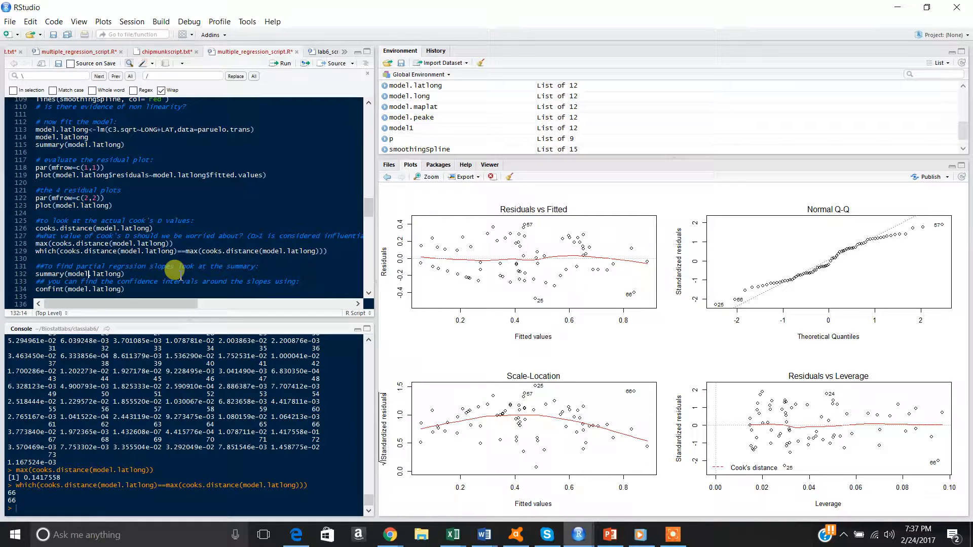
- Run summary(model.latlong) and confint(model.latlong), and examine the confidence intervals of the LAT and LONG slopes
key(ctrl+Return)
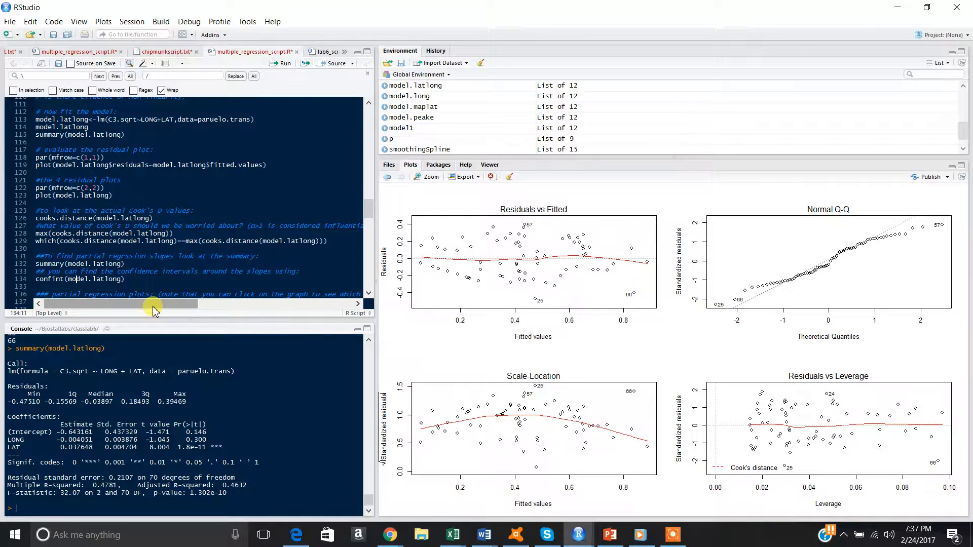
key(ctrl+Return)
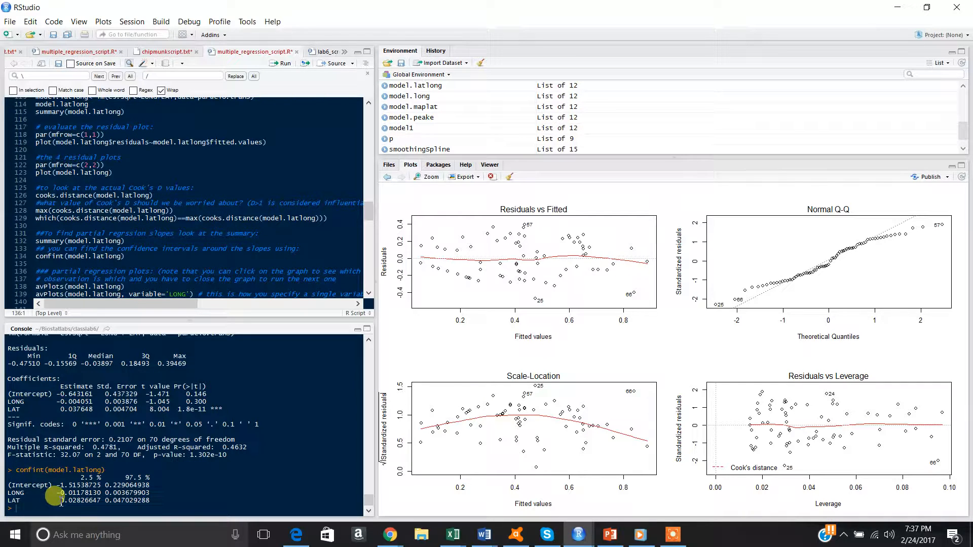
drag(61, 500, 155, 505)
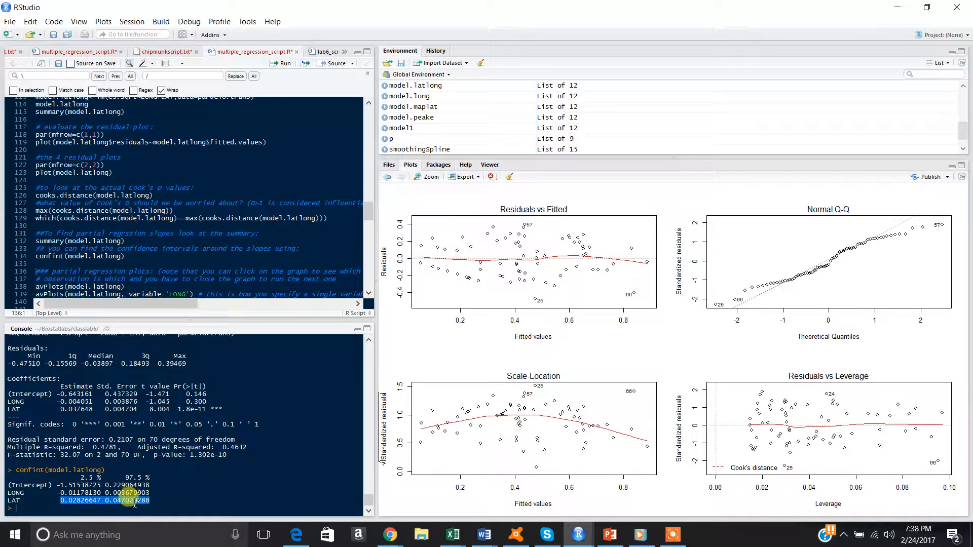
click(56, 500)
mouse_move(54, 494)
mouse_down()
mouse_move(154, 494)
mouse_move(45, 485)
mouse_move(50, 493)
mouse_up()
click(157, 494)
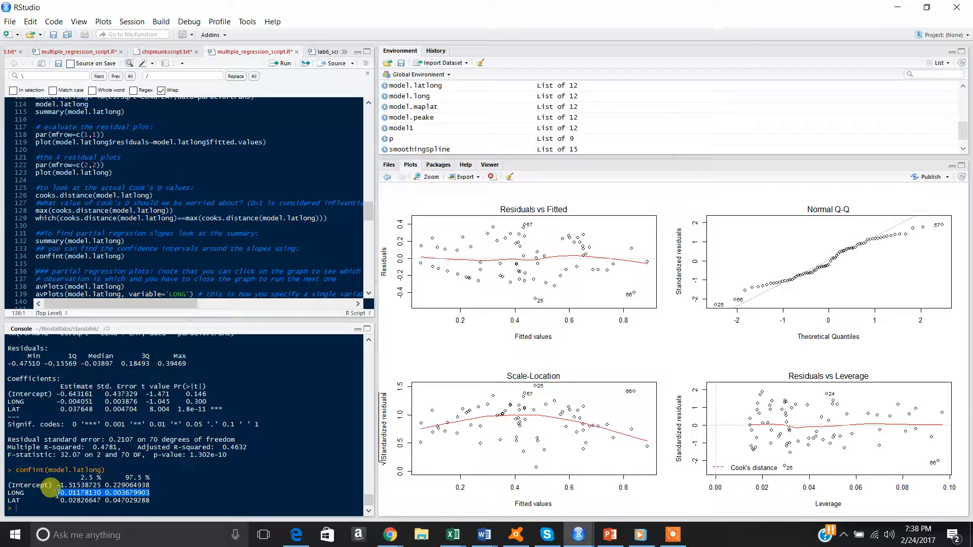
click(29, 495)
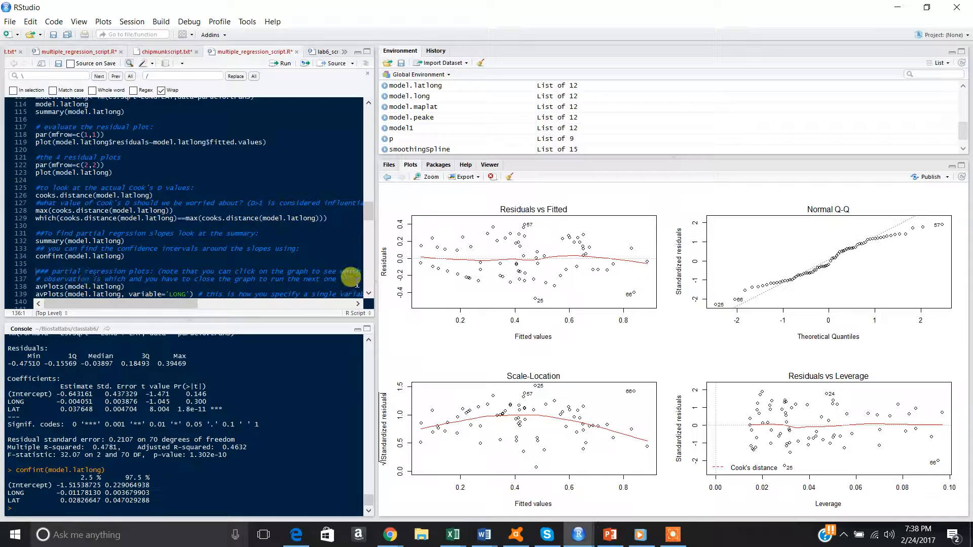
- Run avPlots(model.latlong) for the partial regression plots, and the version restricted to variable='LONG'
scroll(368, 296, down, 2)
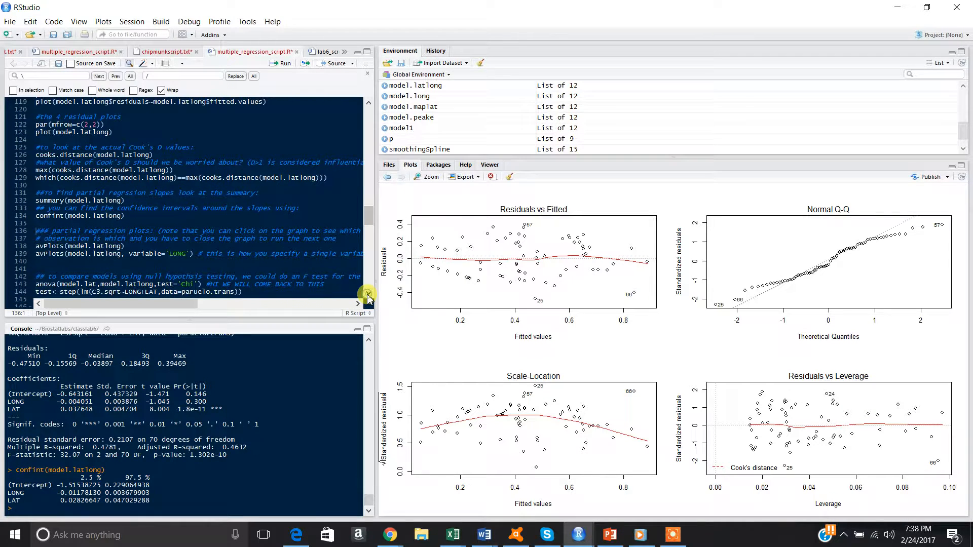
click(62, 247)
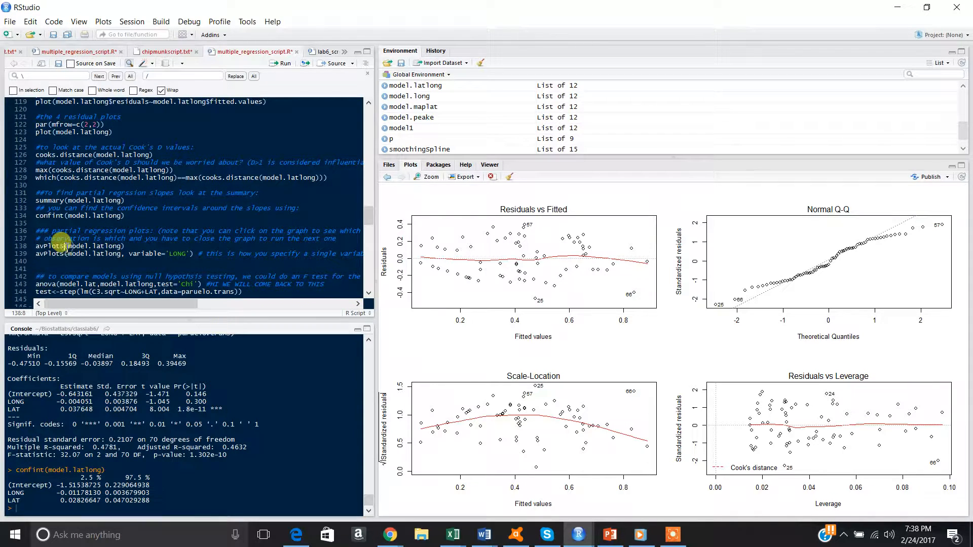
key(ctrl+Return)
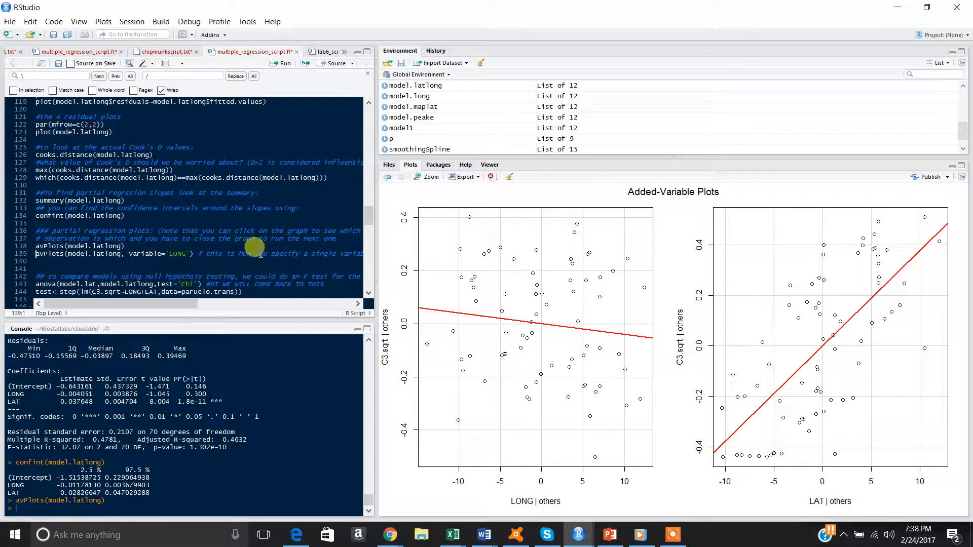
drag(129, 254, 190, 257)
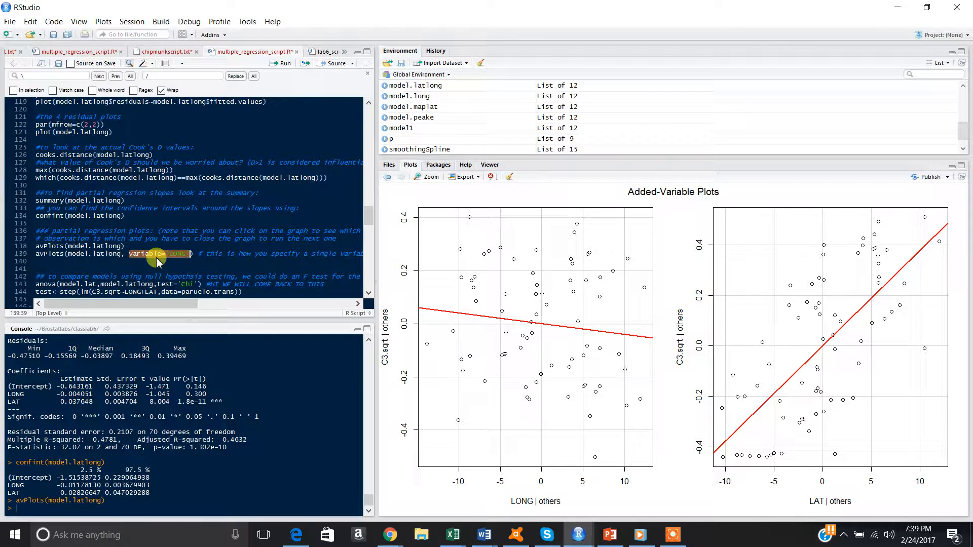
click(81, 256)
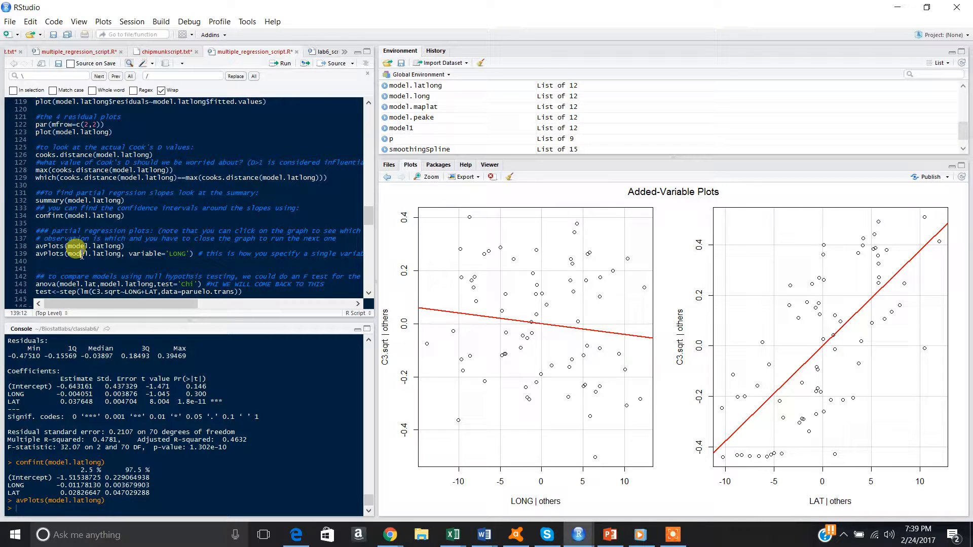
key(ctrl+Return)
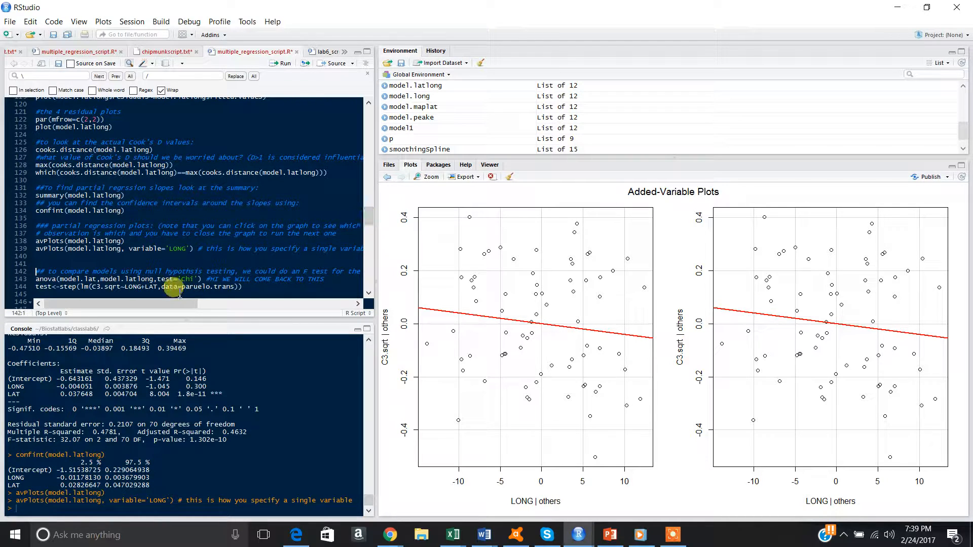
- Run the four model selection lines fitting model.lat, model.long, model.latlong and model.maplat on paruelo.trans
click(368, 294)
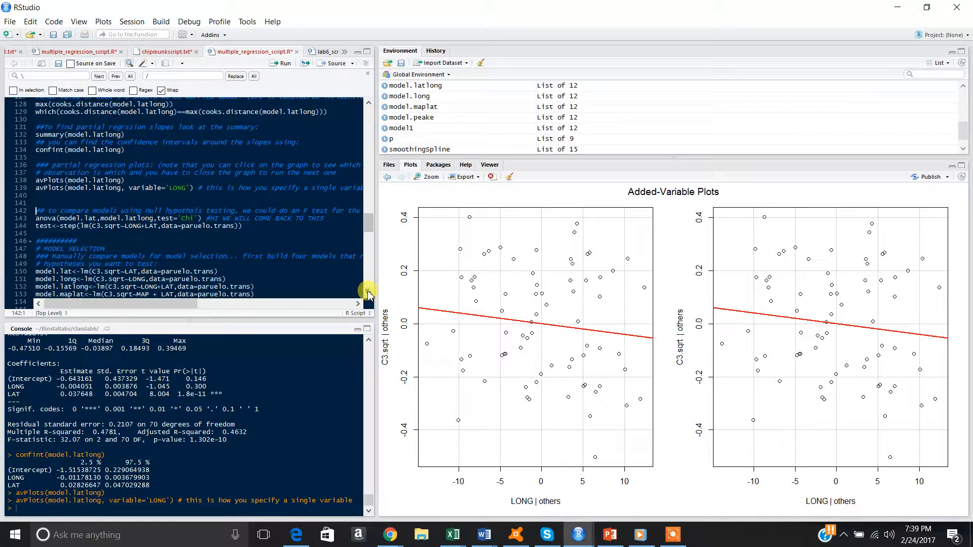
click(368, 294)
click(368, 293)
click(368, 294)
click(368, 293)
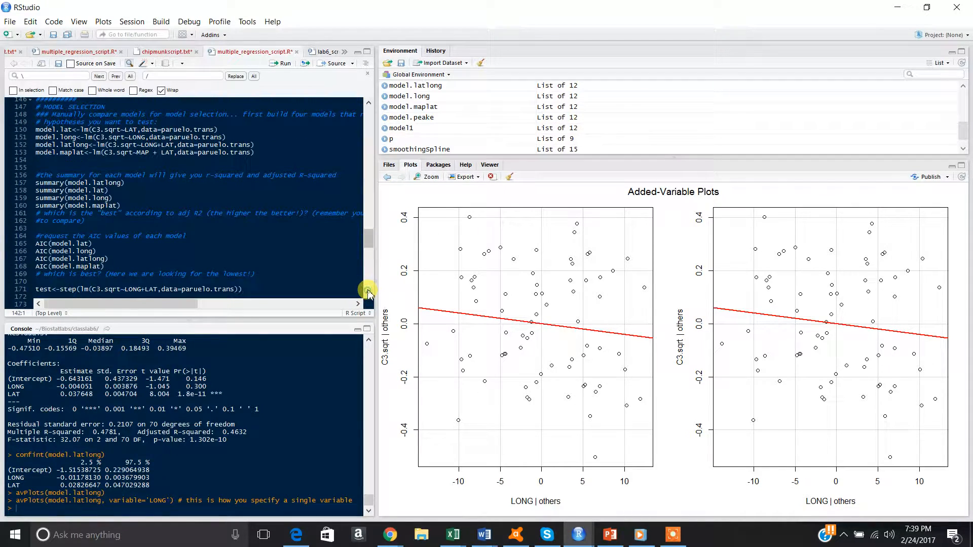
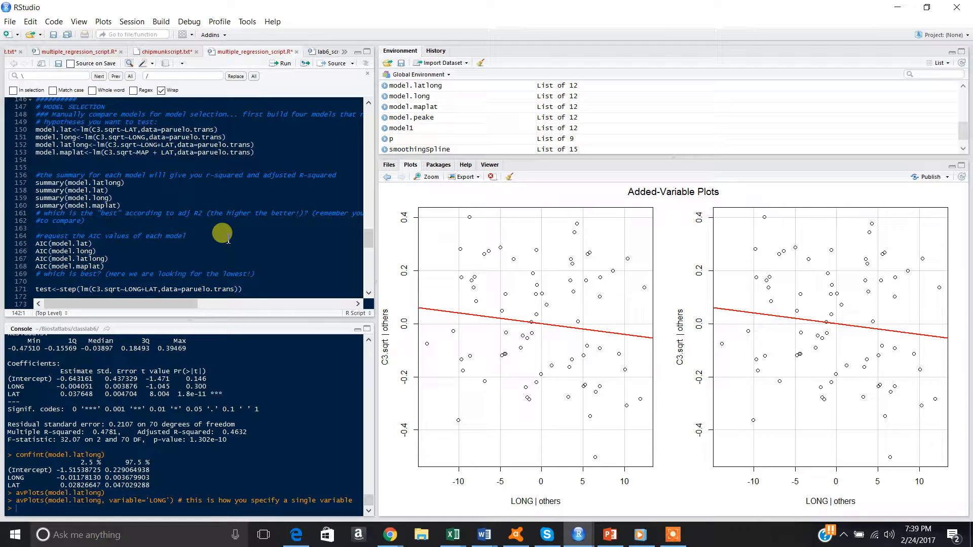
click(112, 129)
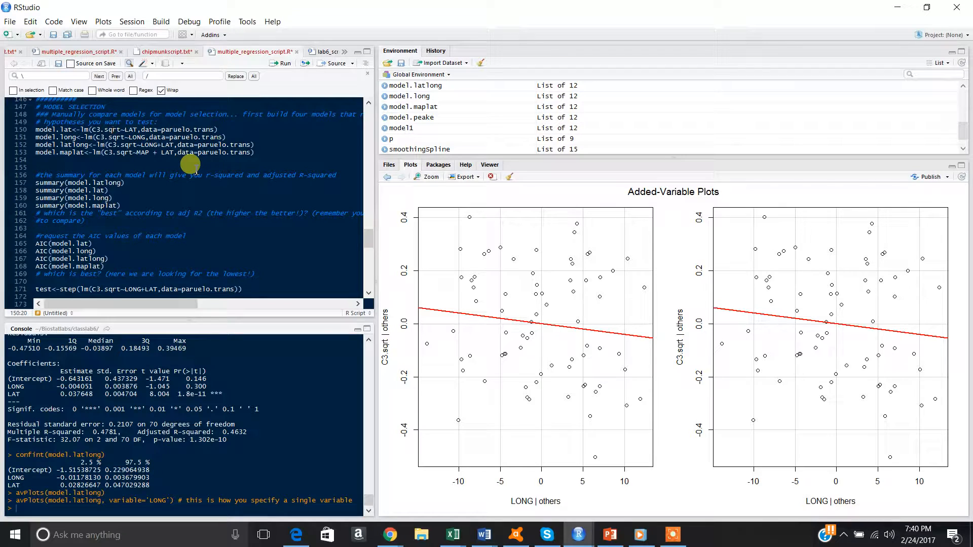
text(7)
key(BackSpace)
key(ctrl+Return)
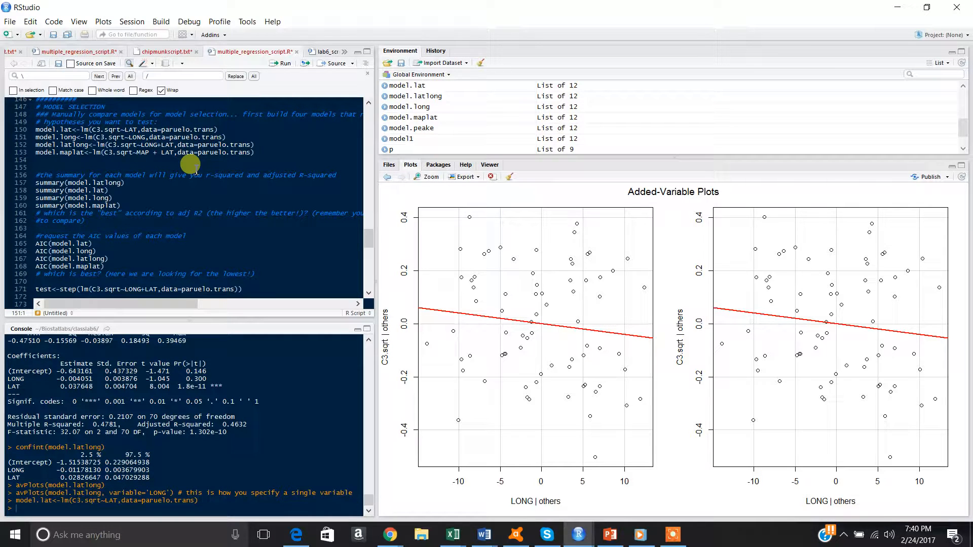
key(ctrl+Return)
key(ctrl+Return)
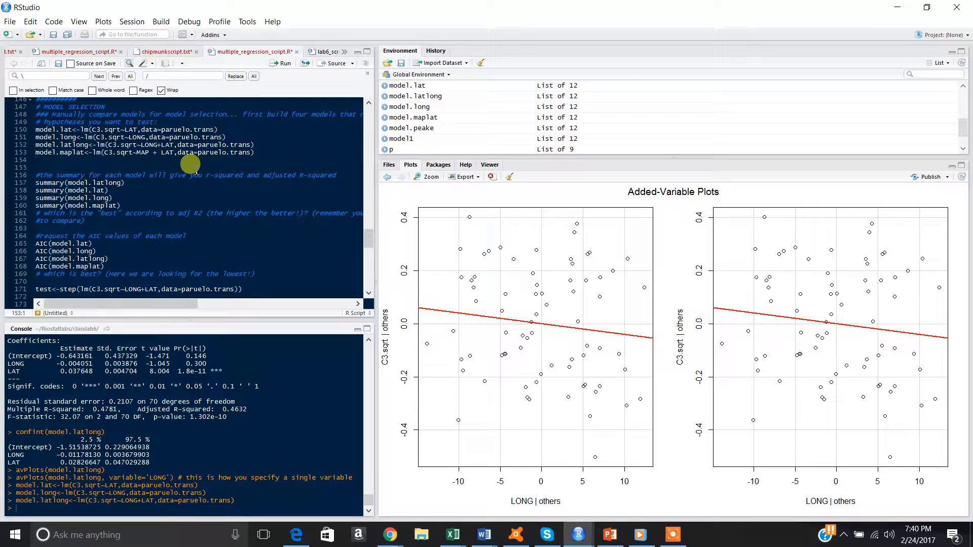
key(ctrl+Return)
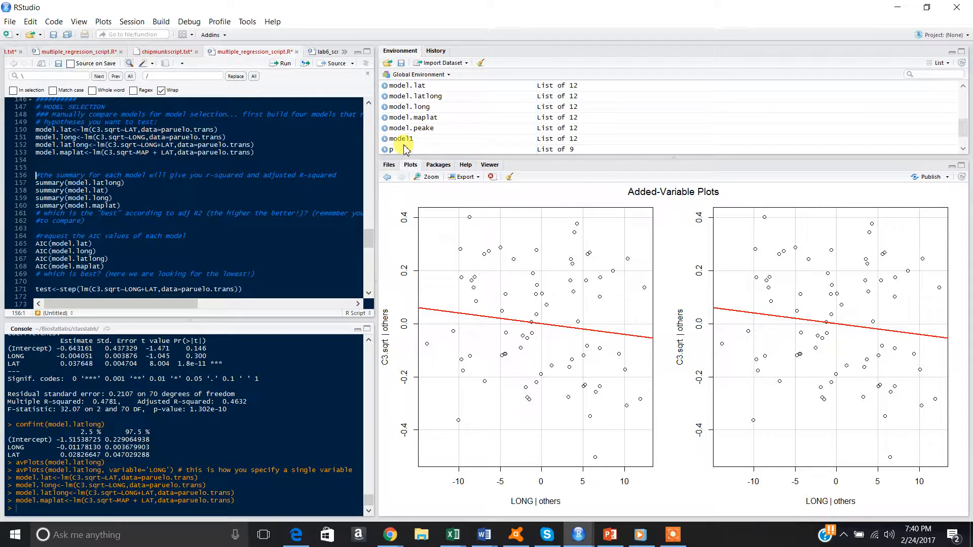
- Run the summaries of model.latlong, model.lat, model.long and model.maplat together, and examine the adjusted R-squared of model.maplat
drag(121, 206, 30, 180)
key(ctrl+Return)
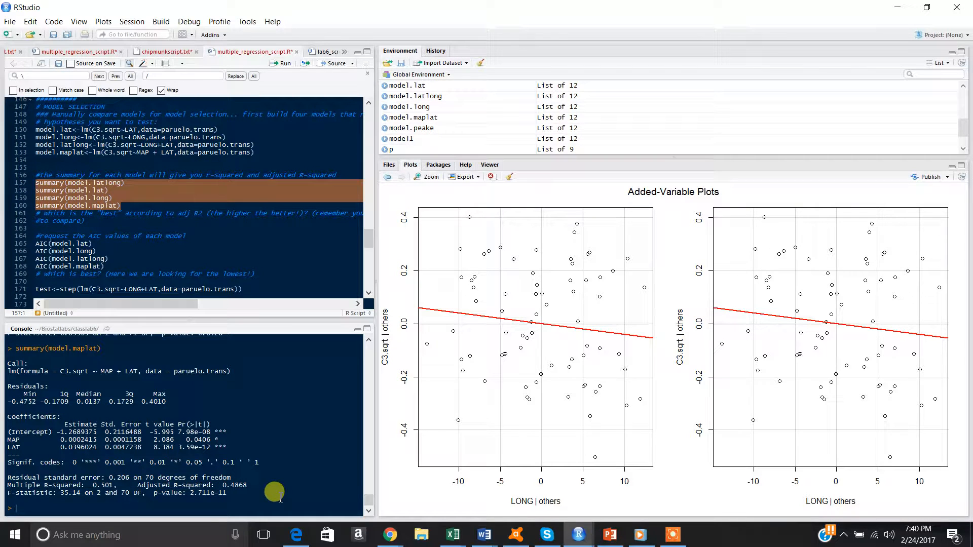
drag(250, 486, 138, 485)
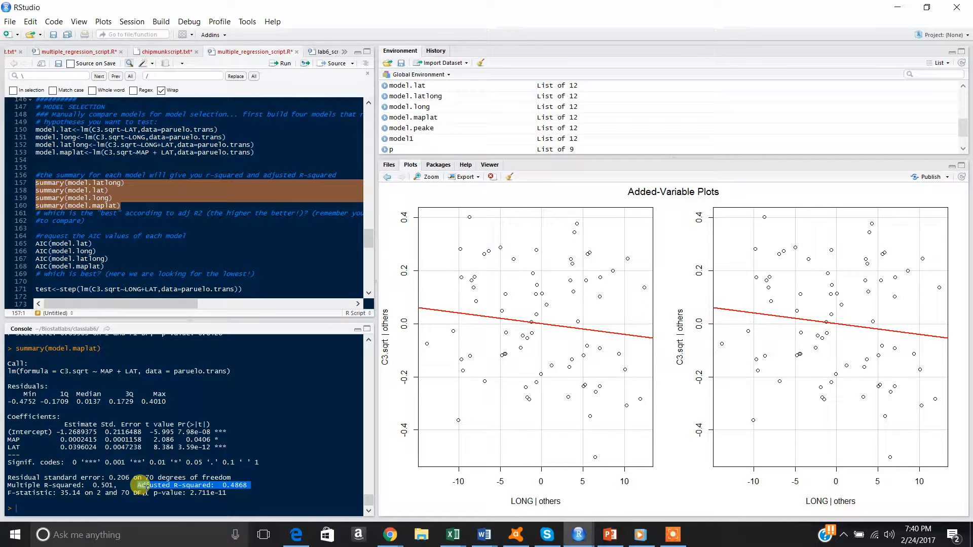
click(254, 489)
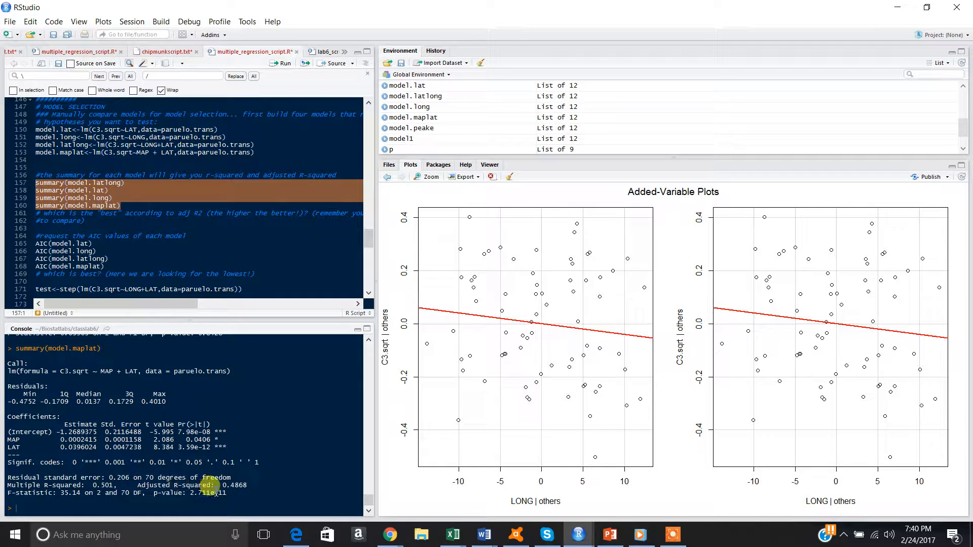
- Rerun model.long<-lm(C3.sqrt~LONG,data=paruelo.trans) from the console history
key(Up)
key(Up)
key(Up)
key(Up)
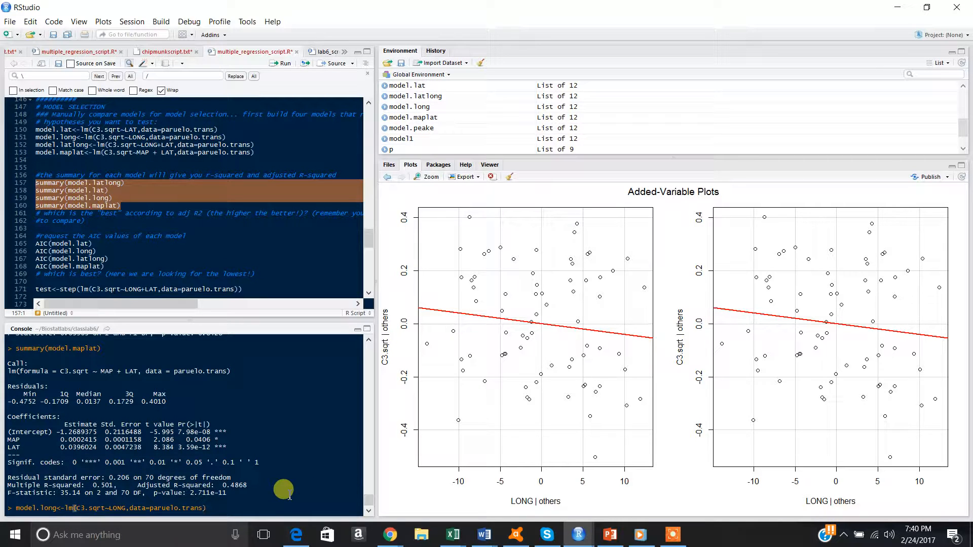
key(Return)
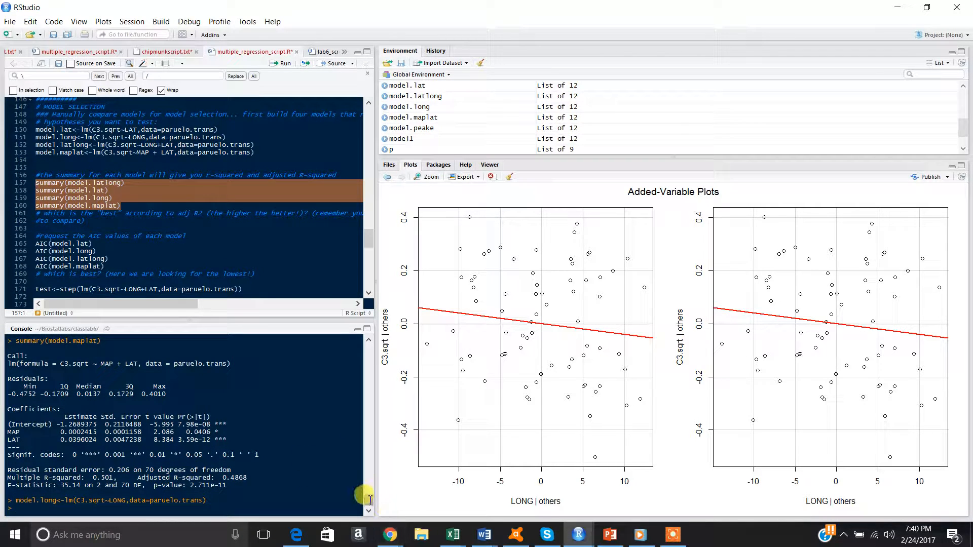
key(ctrl+Return)
- Examine the console summaries of model.latlong and model.lat, marking the adjusted R-squared of model.lat
scroll(366, 494, up, 10)
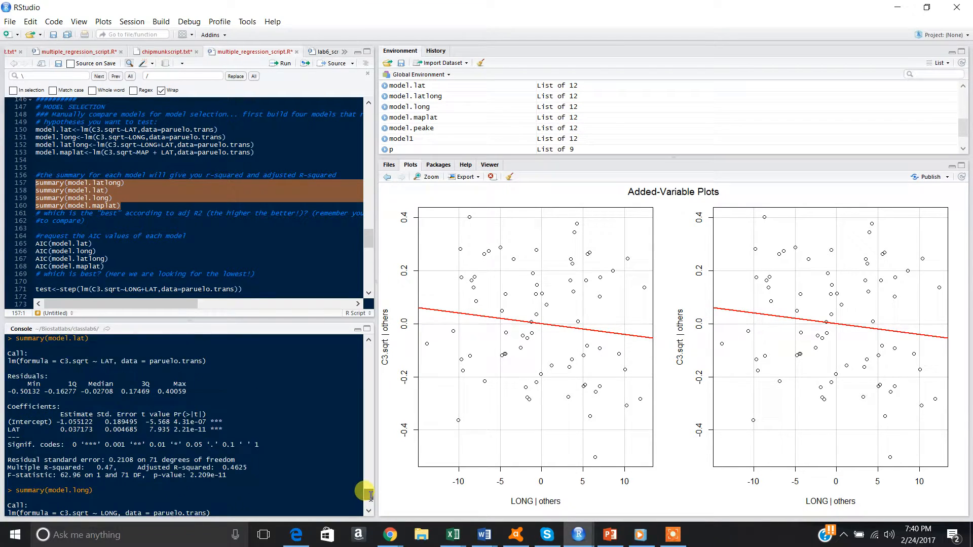
scroll(366, 490, down, 8)
scroll(366, 491, up, 7)
scroll(365, 491, down, 2)
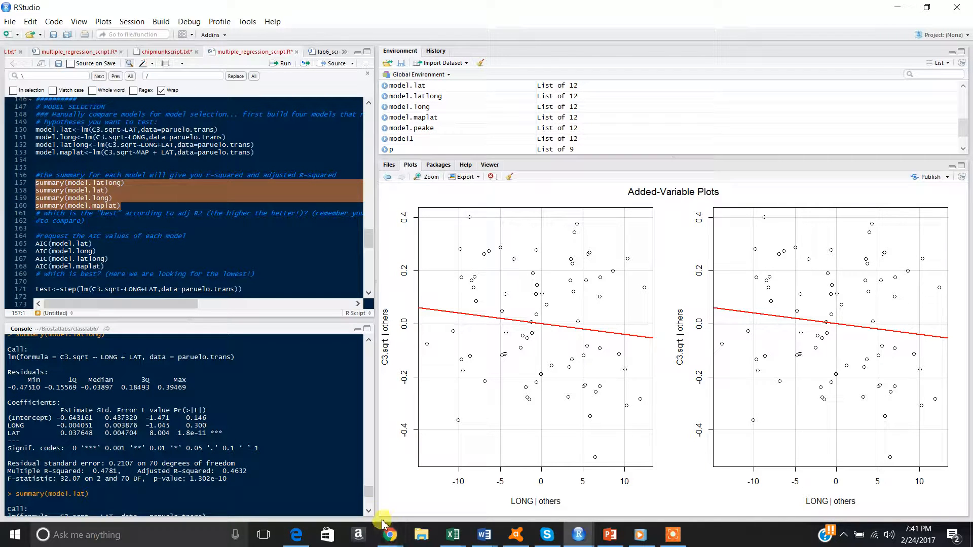
scroll(368, 510, down, 2)
scroll(368, 512, down, 3)
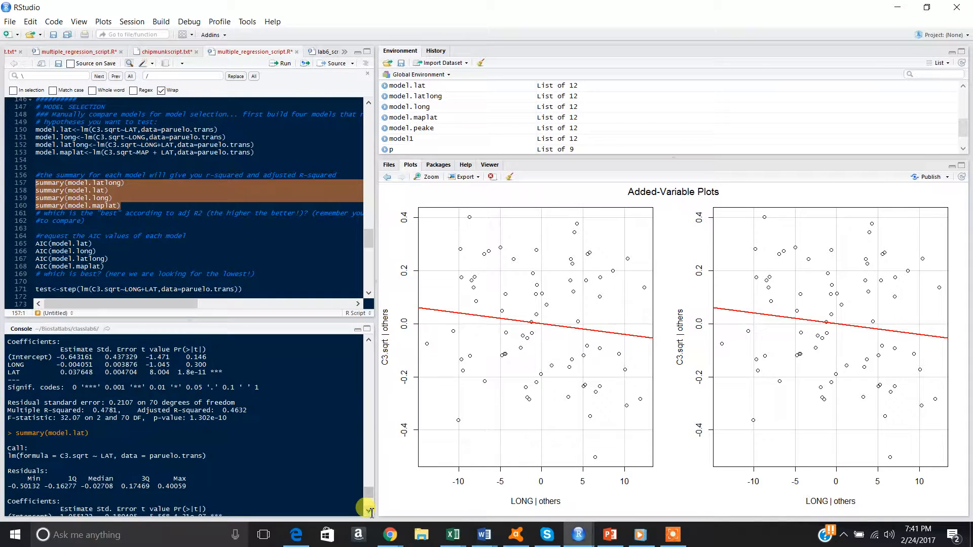
click(369, 512)
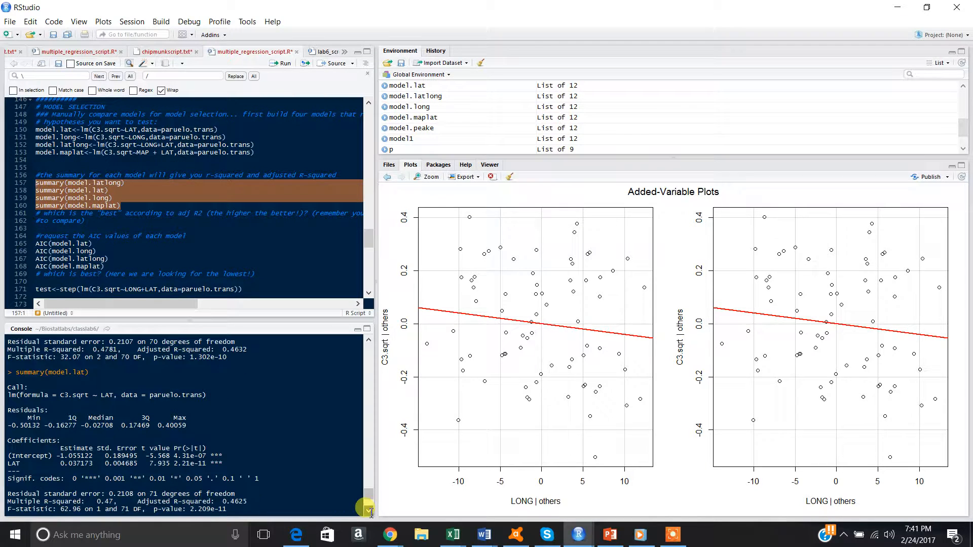
click(370, 512)
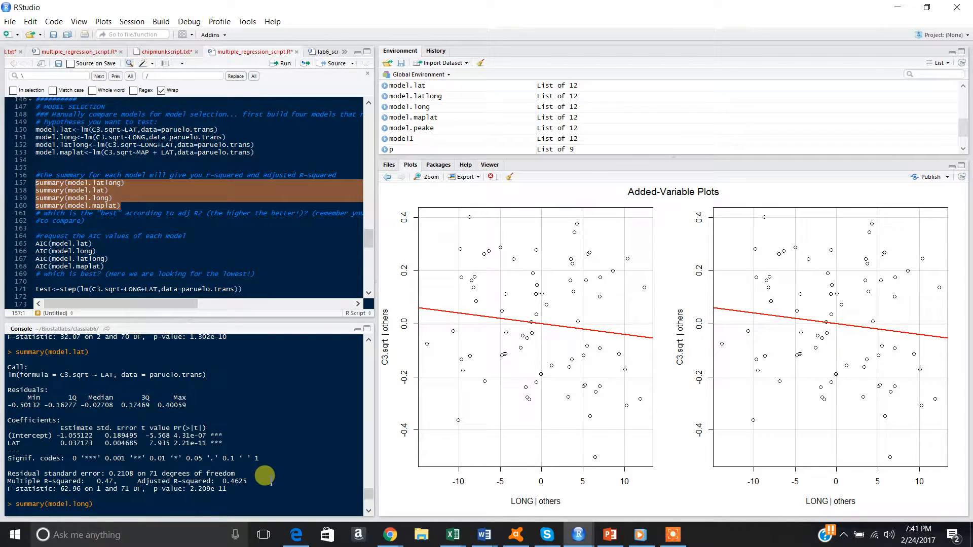
drag(136, 481, 251, 484)
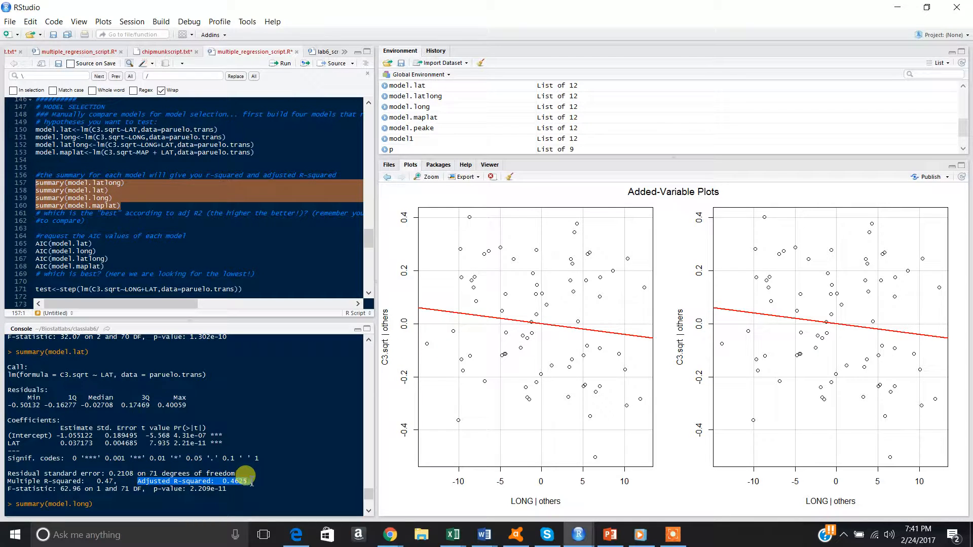
- Examine the adjusted R-squared in the console summary of model.long
click(369, 510)
click(369, 510)
click(369, 510)
click(369, 510)
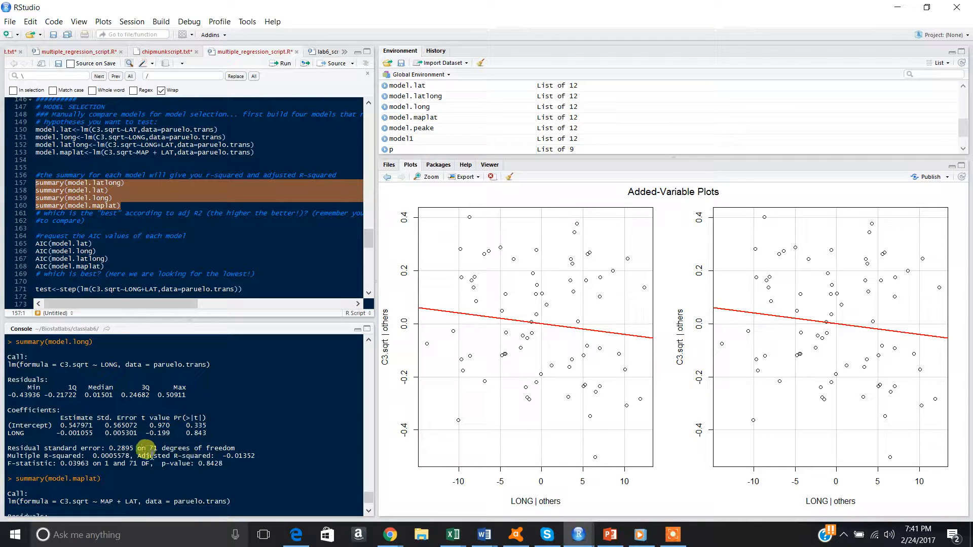
drag(141, 454, 262, 460)
click(284, 479)
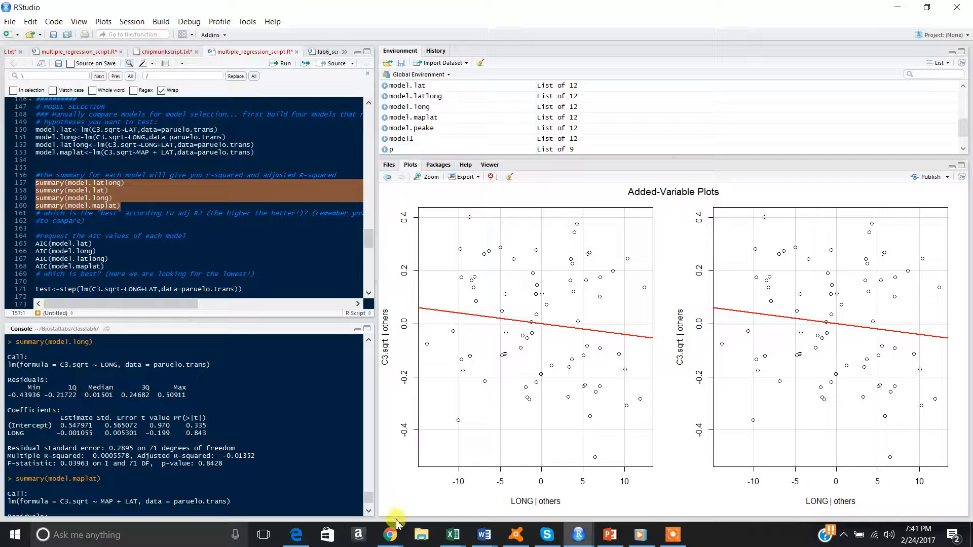
- Return to the summary of model.latlong and examine its adjusted R-squared for comparison with model.lat
click(368, 341)
drag(369, 342, 368, 342)
drag(247, 471, 137, 471)
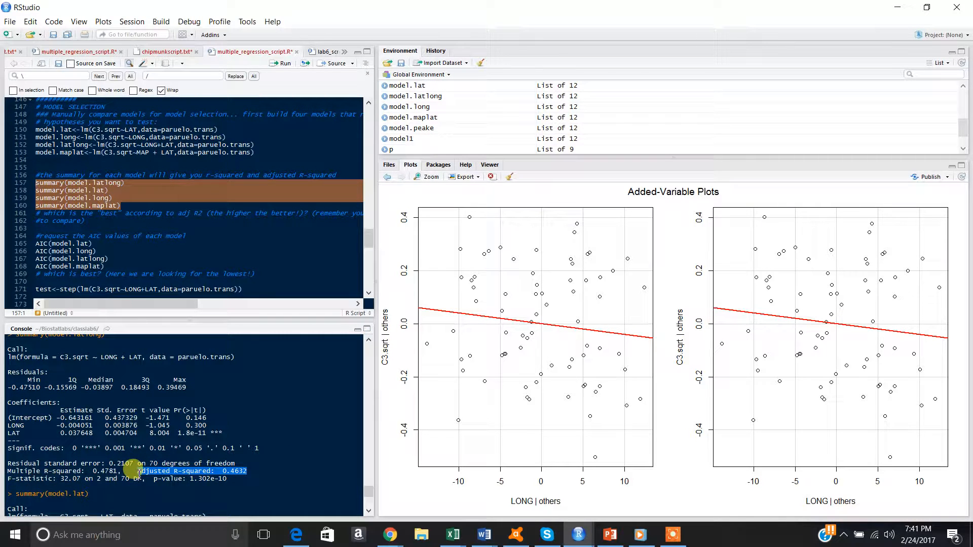
click(312, 481)
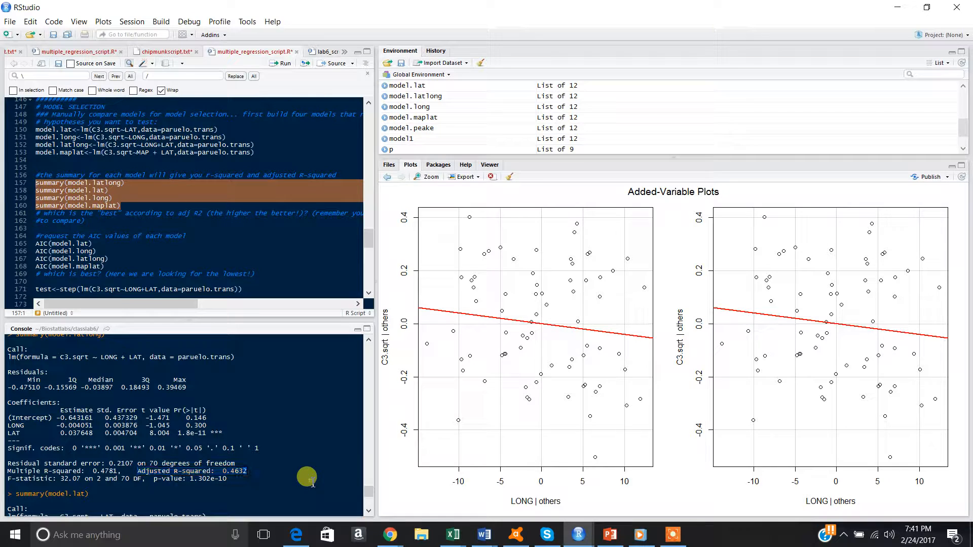
drag(368, 511, 368, 511)
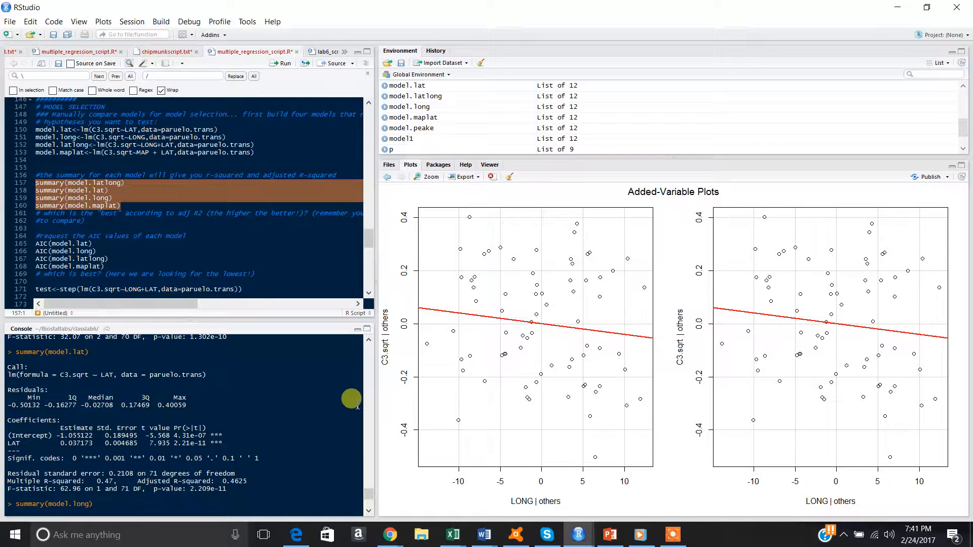
- Examine the adjusted R-squared in the summary of model.maplat and mark the model's name
click(369, 510)
click(370, 510)
click(370, 510)
click(369, 511)
click(370, 510)
click(370, 511)
click(369, 511)
click(370, 510)
click(369, 511)
click(369, 510)
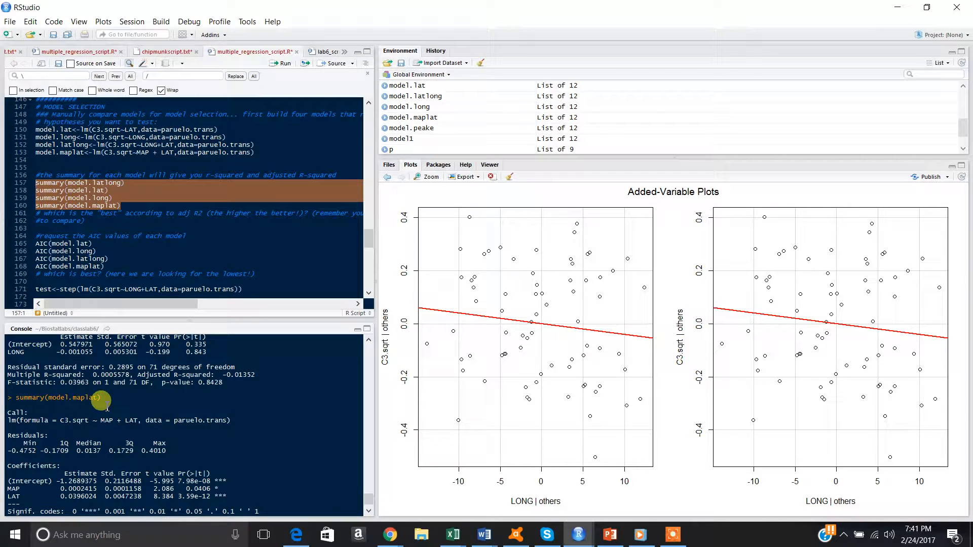
click(369, 510)
click(369, 510)
click(369, 511)
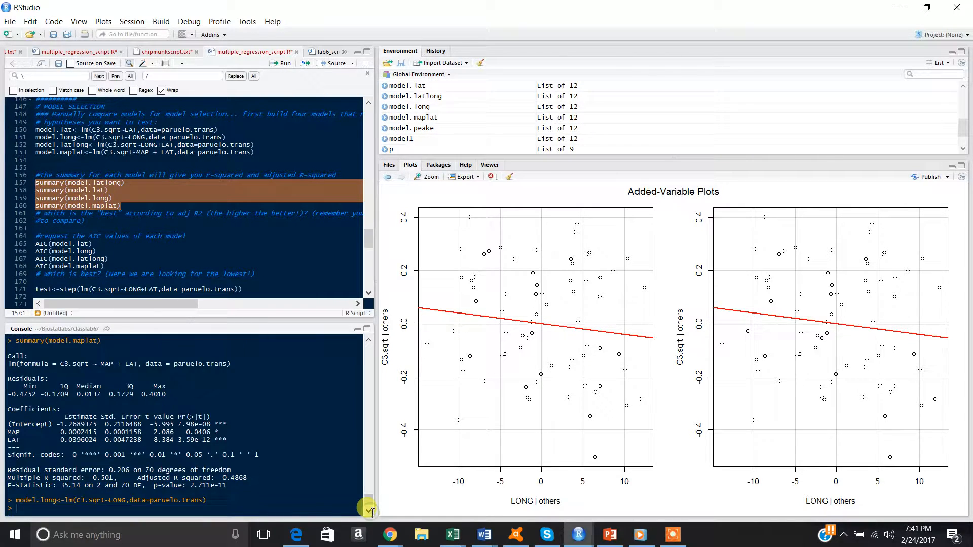
drag(248, 478, 135, 476)
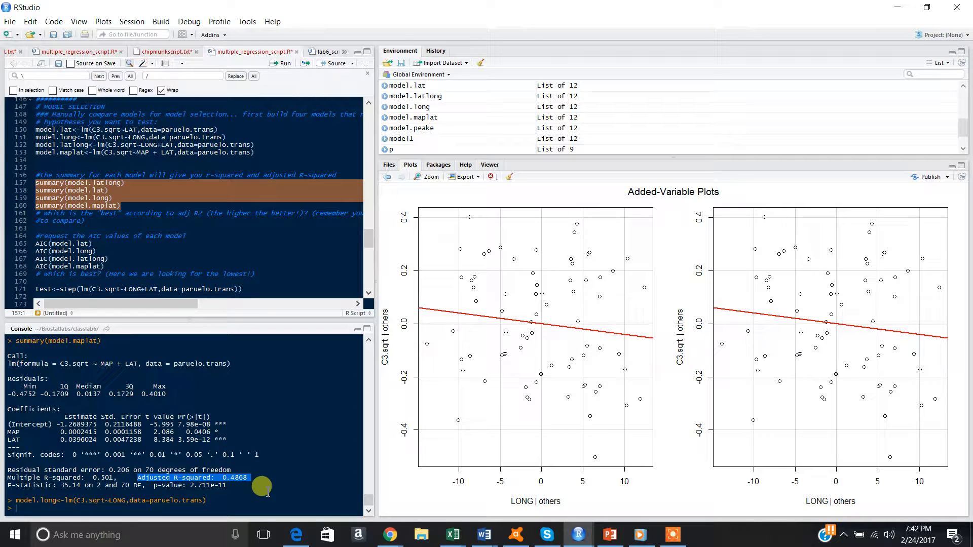
drag(104, 340, 47, 344)
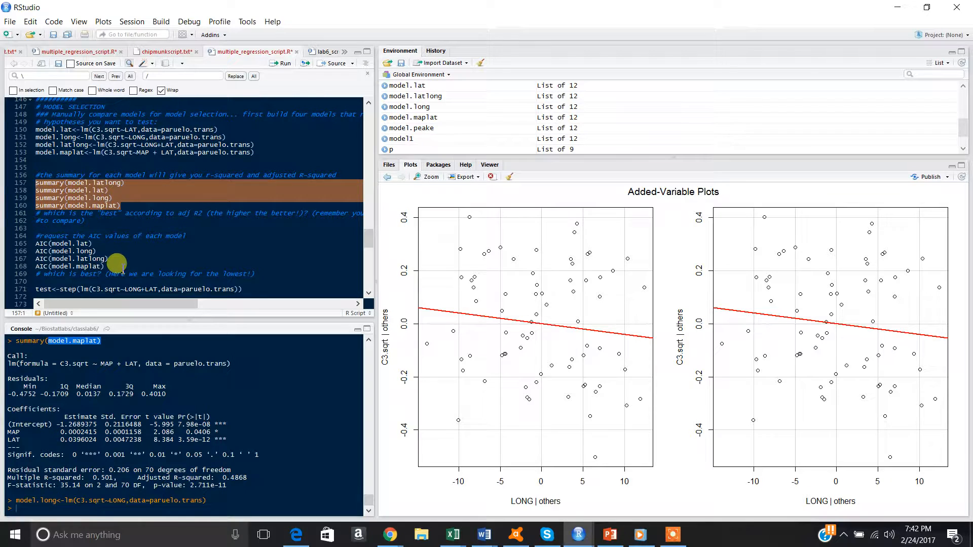
- Run the AIC lines for model.lat, model.long, model.latlong and model.maplat together, and examine the AIC of model.maplat
drag(105, 266, 29, 249)
key(ctrl+Return)
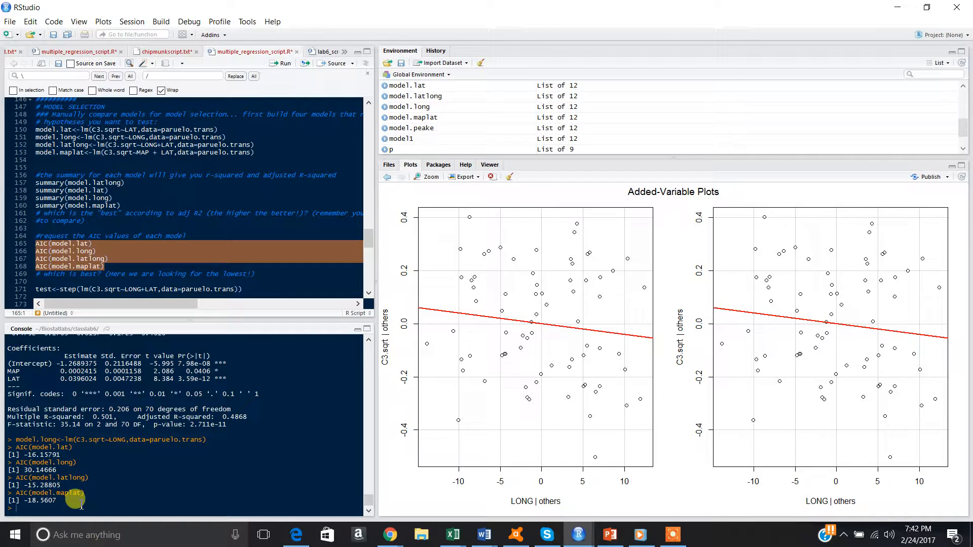
drag(61, 502, 8, 492)
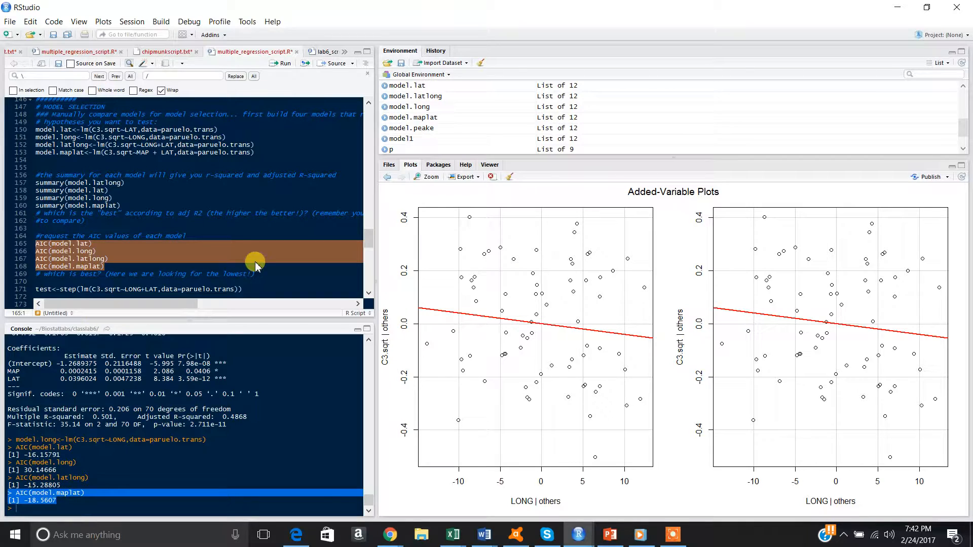
- Run the stepwise selection line test<-step(lm(C3.sqrt~LONG+LAT,data=paruelo.trans))
click(263, 281)
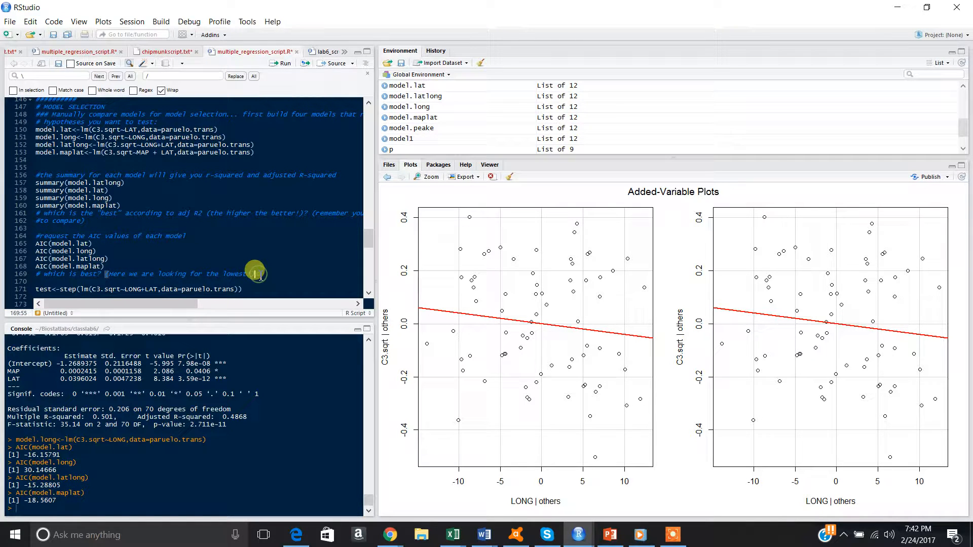
key(Down)
key(Down)
key(Down)
key(Down)
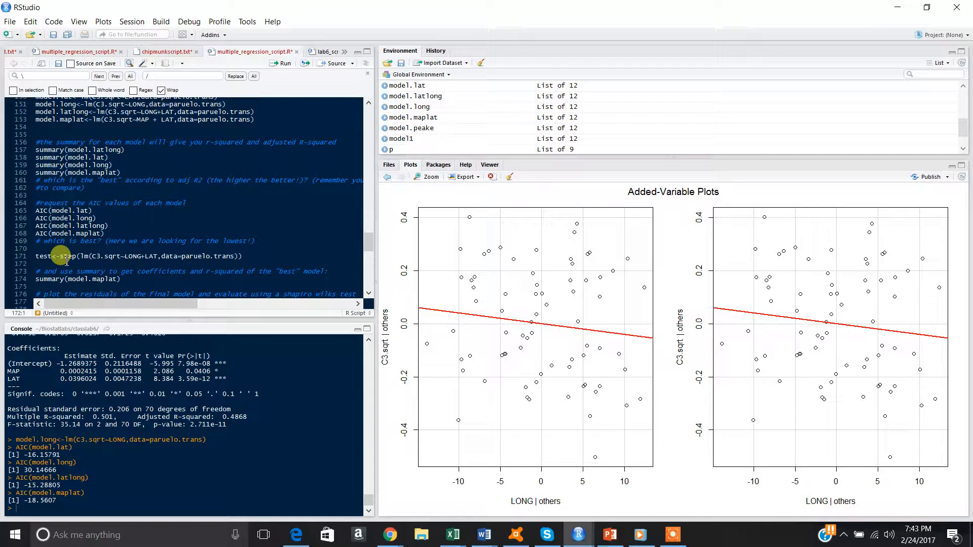
mouse_move(65, 256)
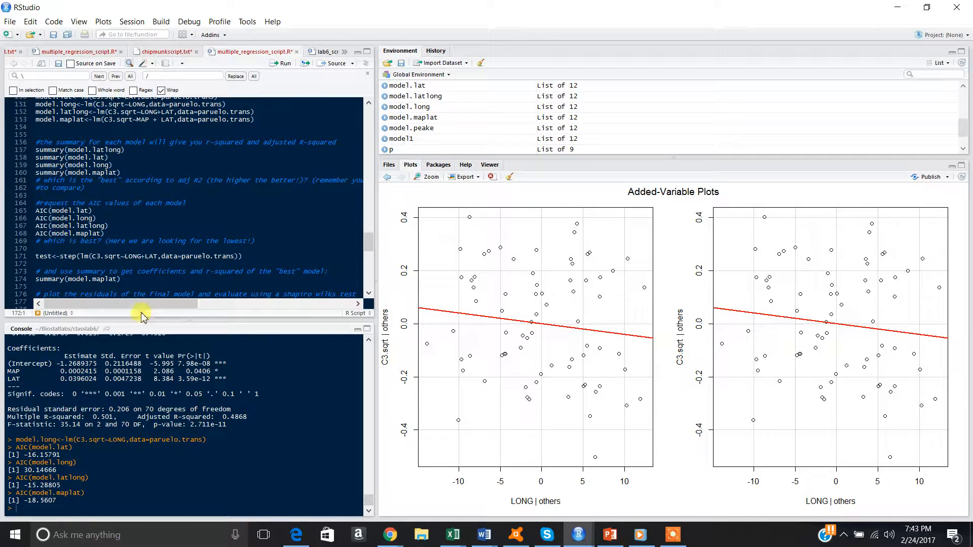
click(95, 255)
key(ctrl+Return)
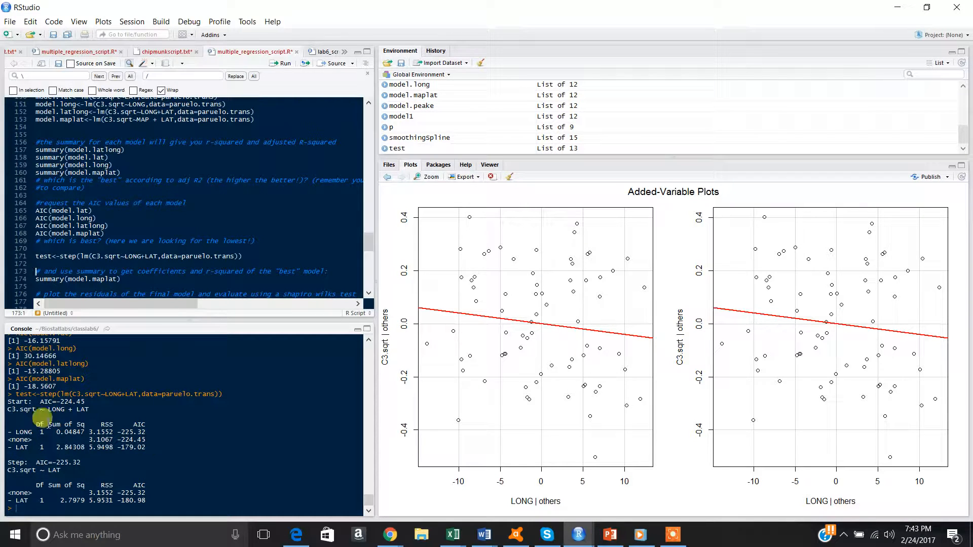
- Compare the AIC values and model formulas of the starting model and the reduced model in the stepwise output
drag(40, 402, 85, 401)
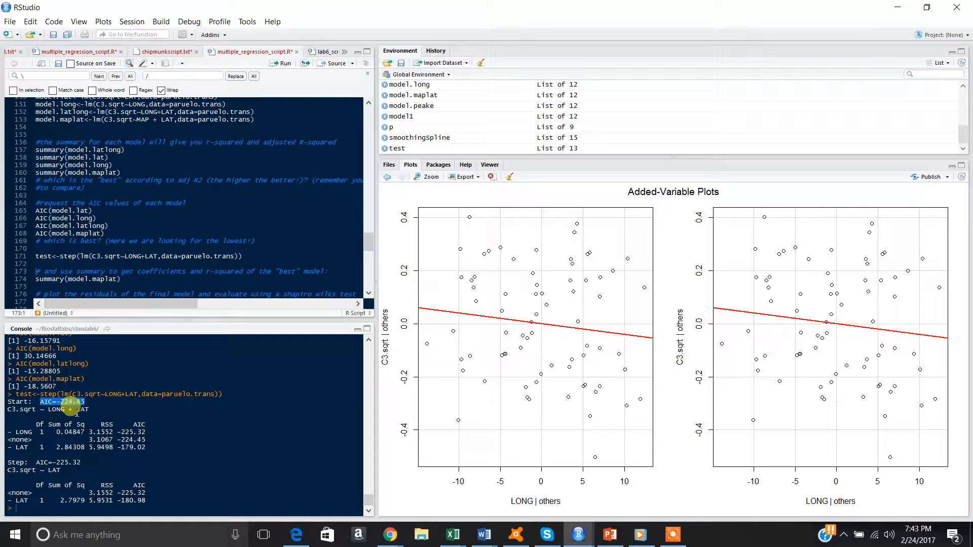
click(94, 476)
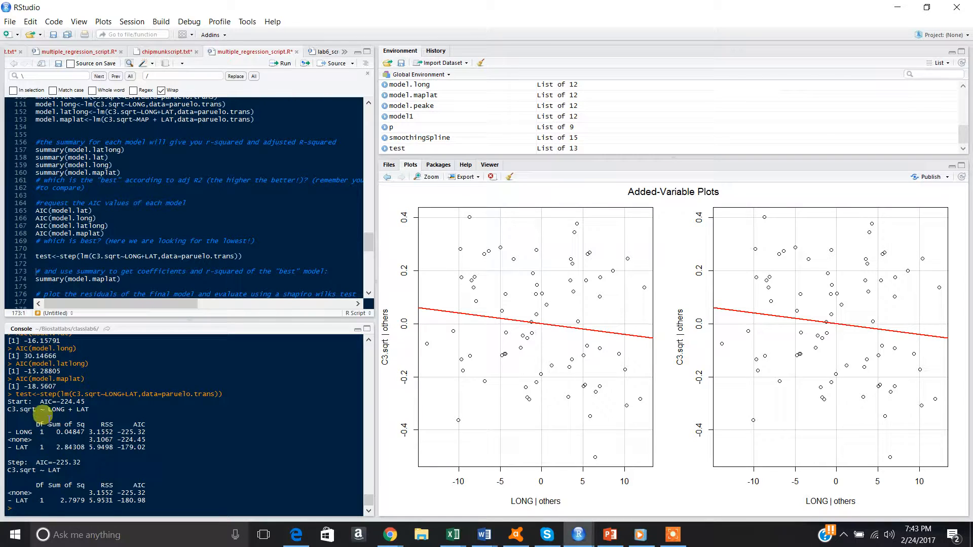
drag(65, 471, 83, 465)
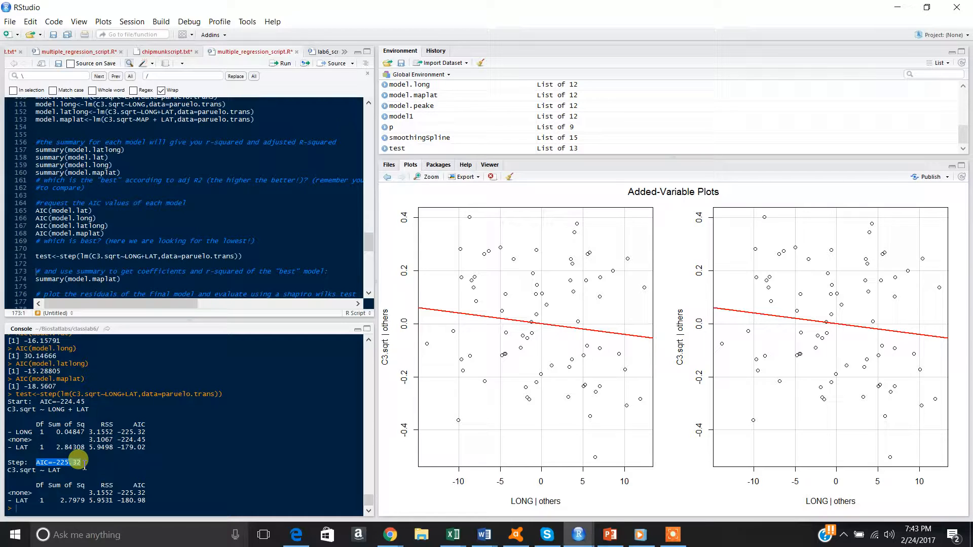
drag(89, 409, 11, 409)
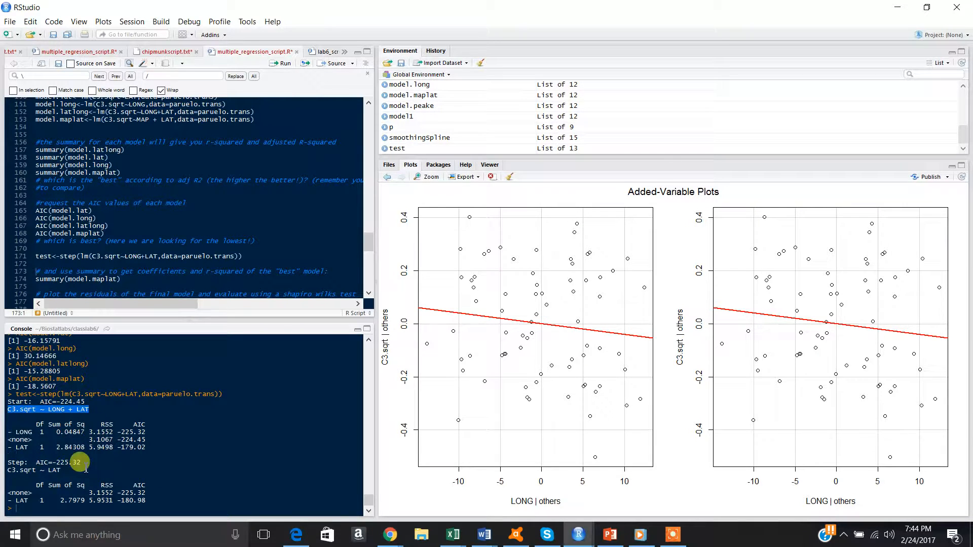
drag(69, 471, 31, 471)
click(147, 485)
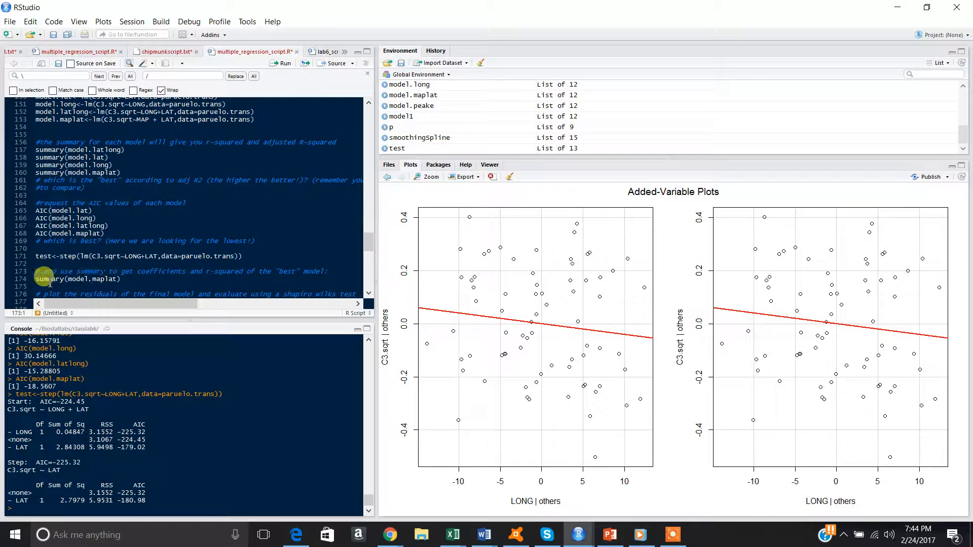
- Run summary(model.maplat), and examine its overall p-value, adjusted R-squared and the MAP and LAT coefficients
key(ctrl+Return)
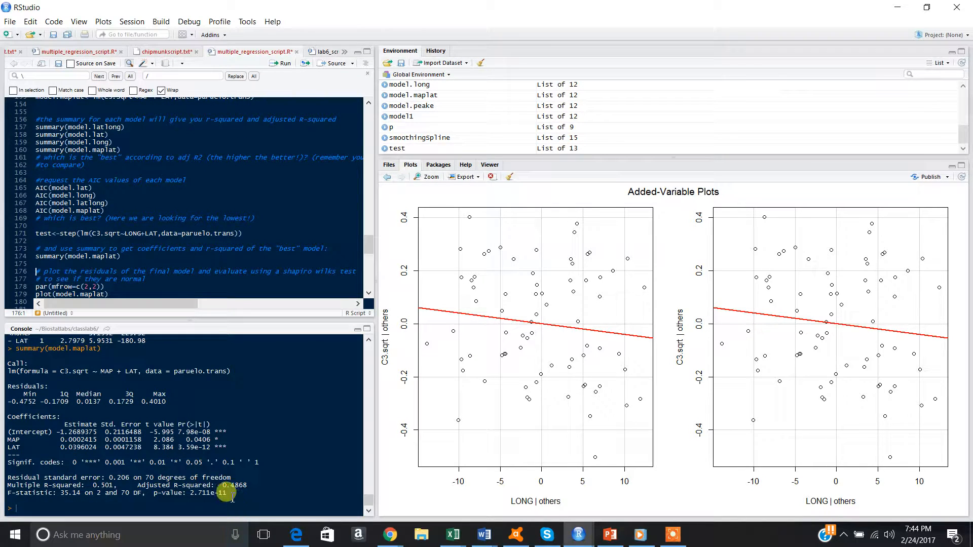
drag(228, 493, 158, 493)
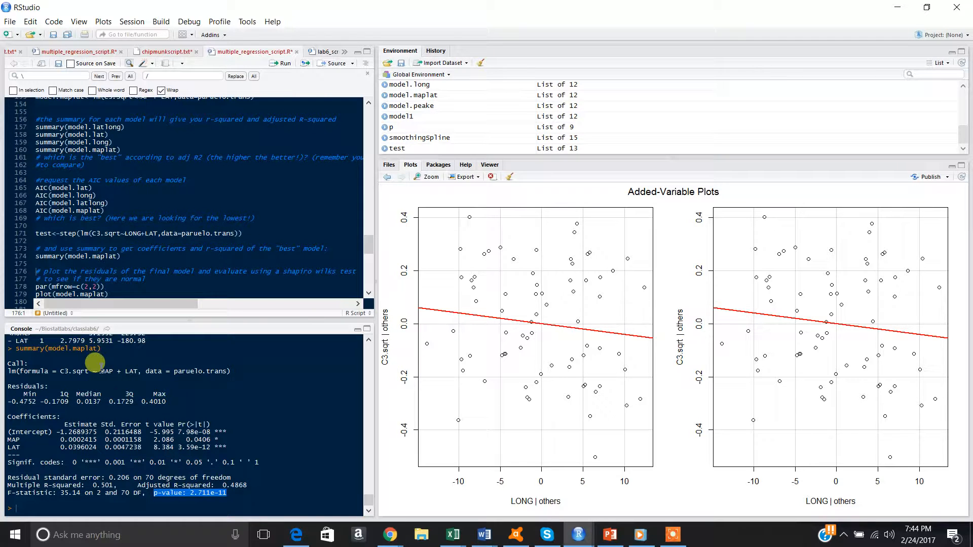
click(246, 504)
drag(137, 484, 259, 484)
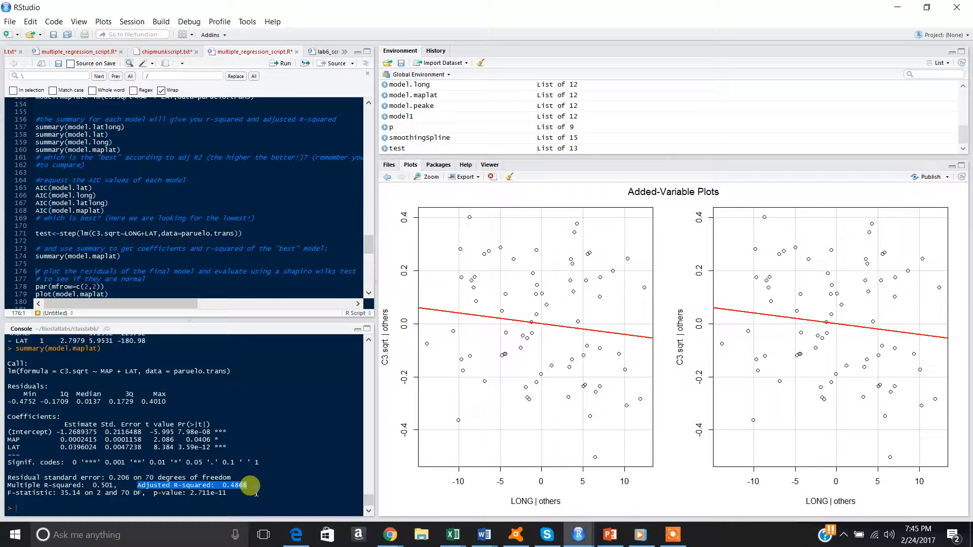
click(254, 490)
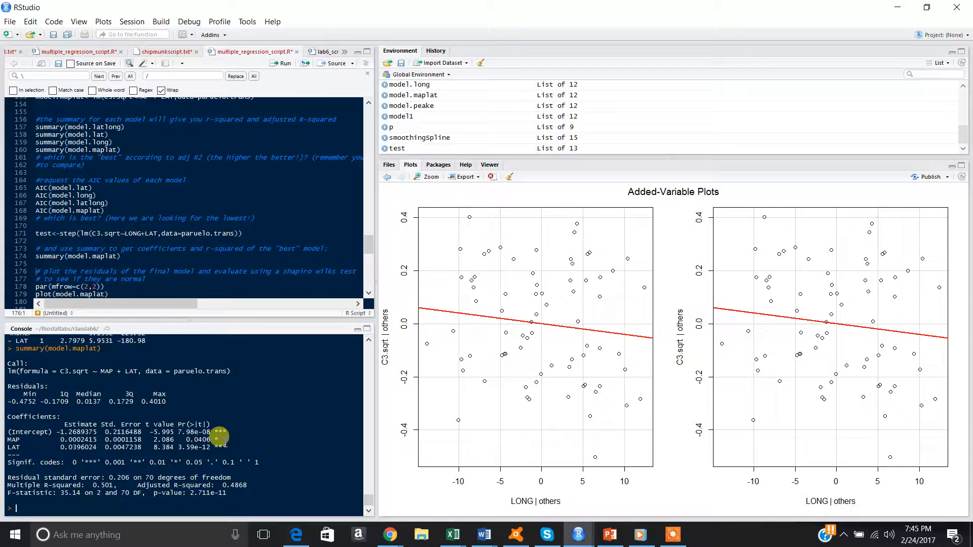
drag(242, 452, 9, 440)
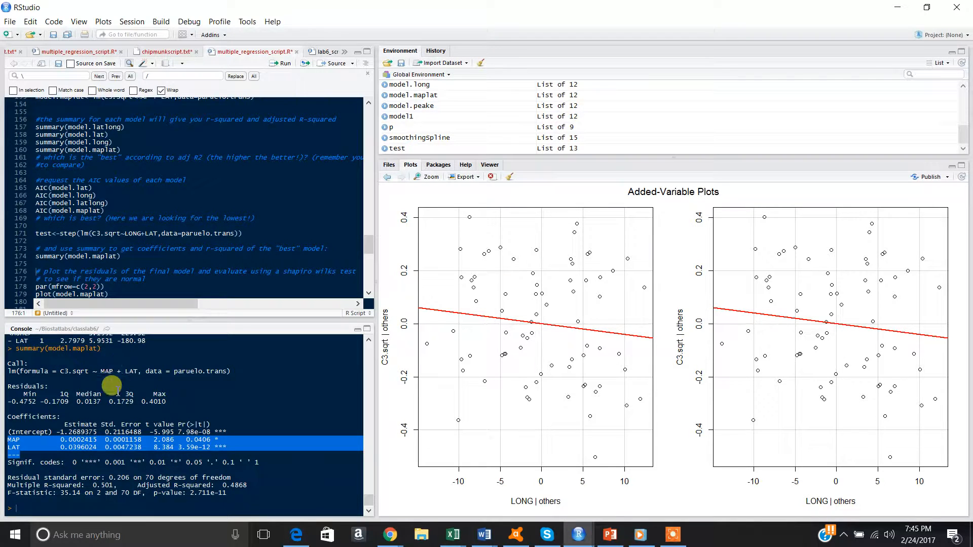
click(299, 484)
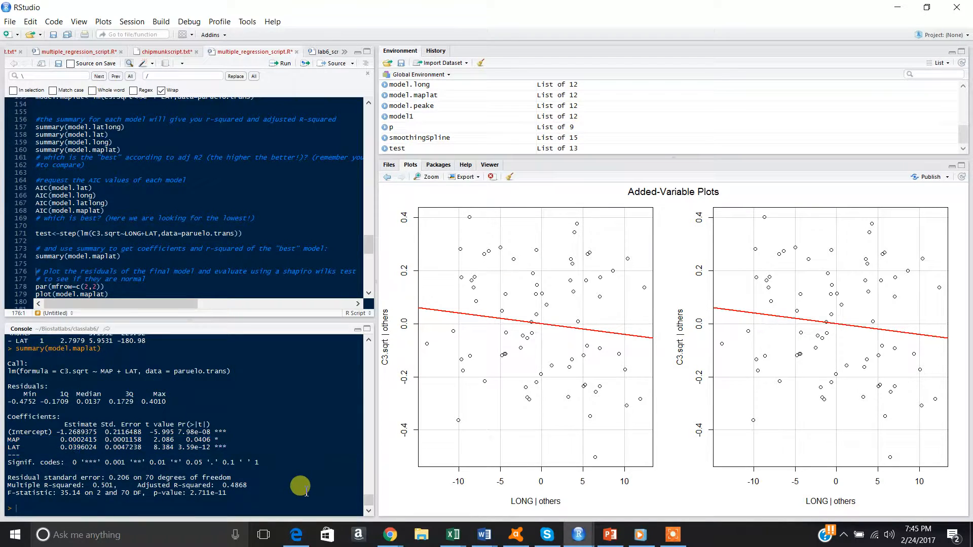
- Run par(mfrow=c(2,2)) and plot(model.maplat) to draw the final model's diagnostic plots in a 2-by-2 layout
click(109, 287)
key(Down)
key(Down)
key(Down)
key(Down)
key(Down)
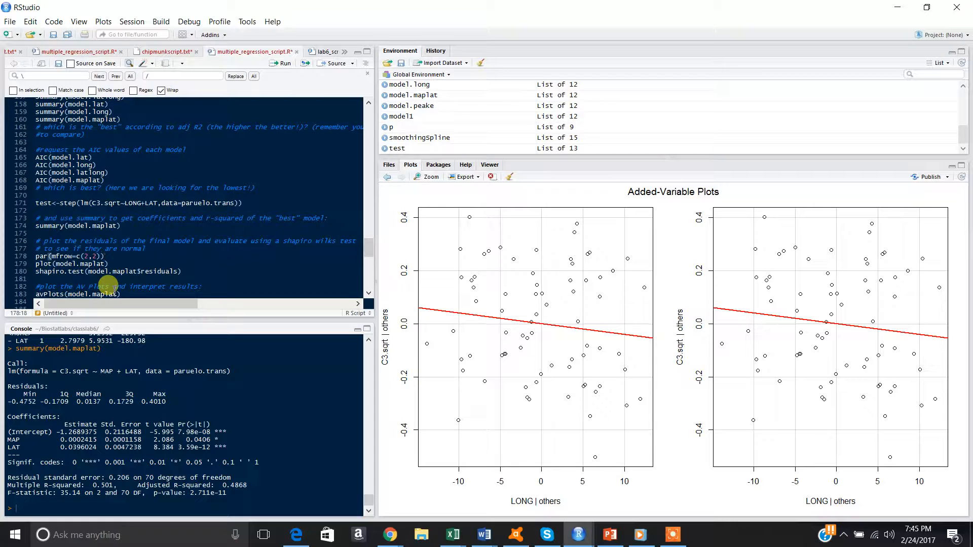
key(ctrl+Return)
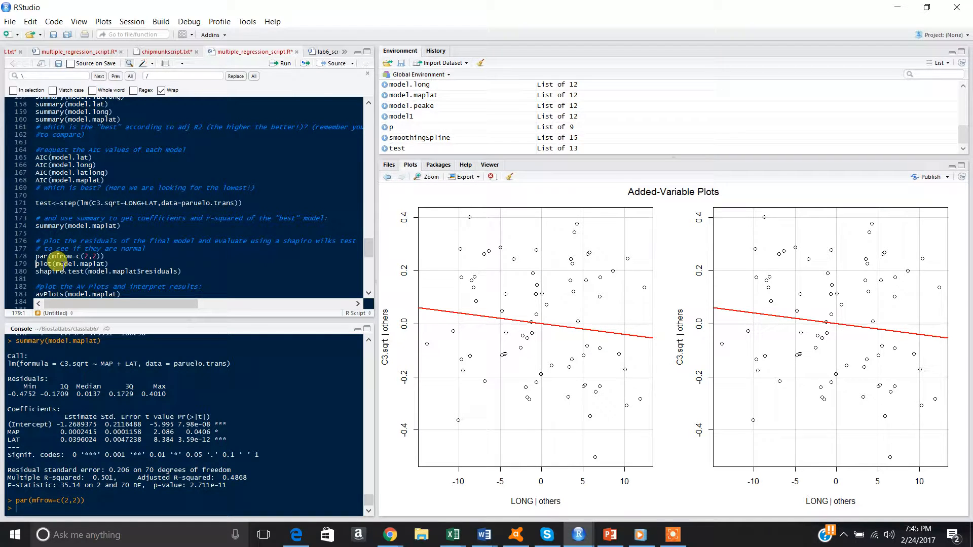
key(ctrl+Return)
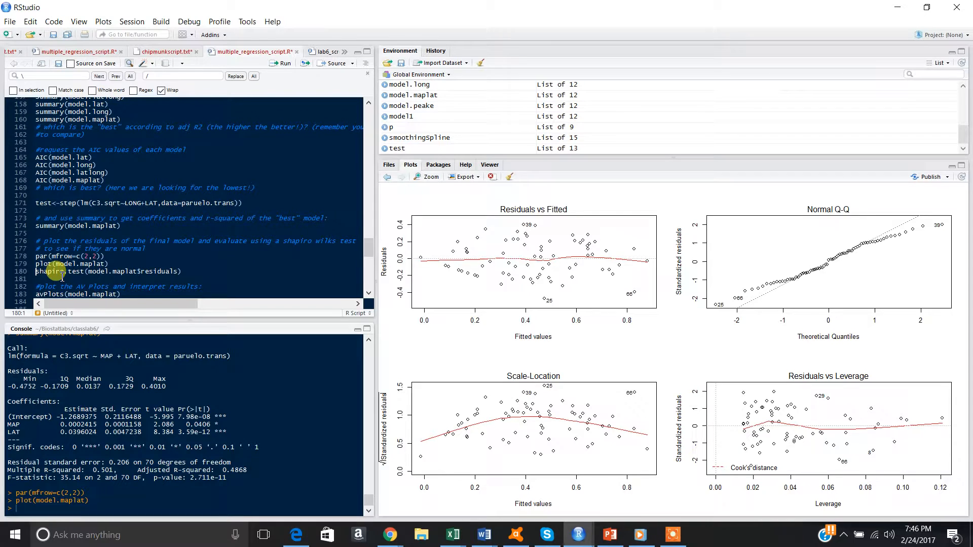
- Run shapiro.test(model.maplat$residuals), and examine the W statistic and p-value in its output
key(ctrl+Return)
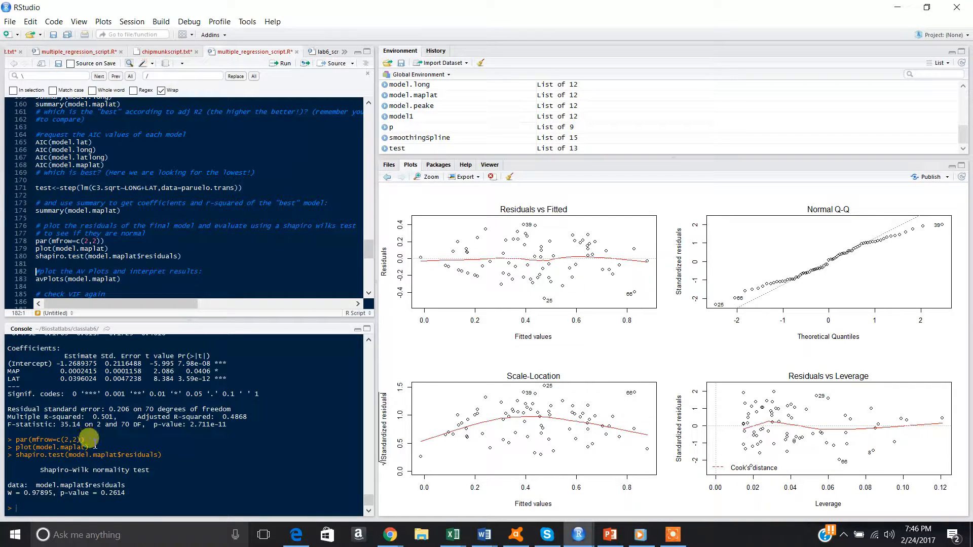
drag(126, 492, 17, 490)
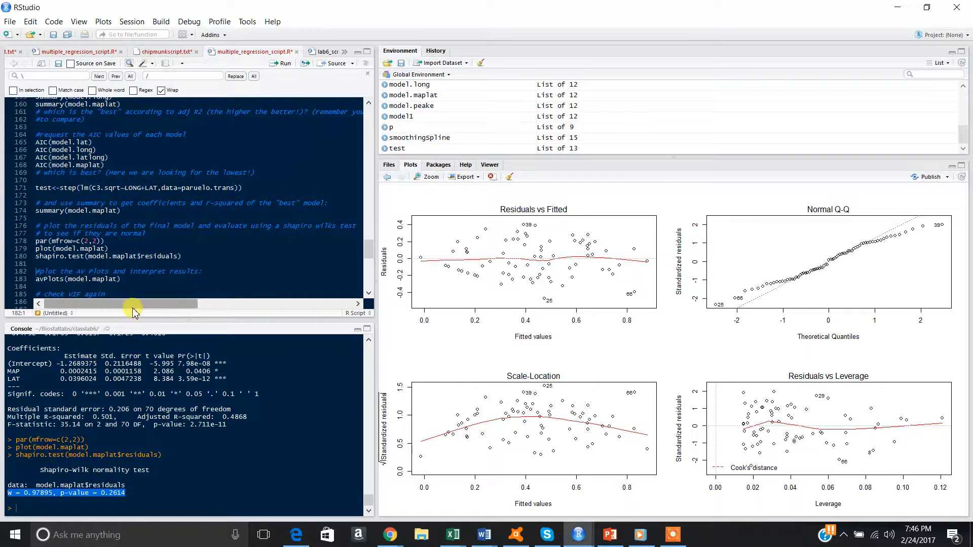
- Run avPlots(model.maplat) and vif(model.maplat), and examine the VIF values for MAP and LAT
click(122, 280)
key(ctrl+Return)
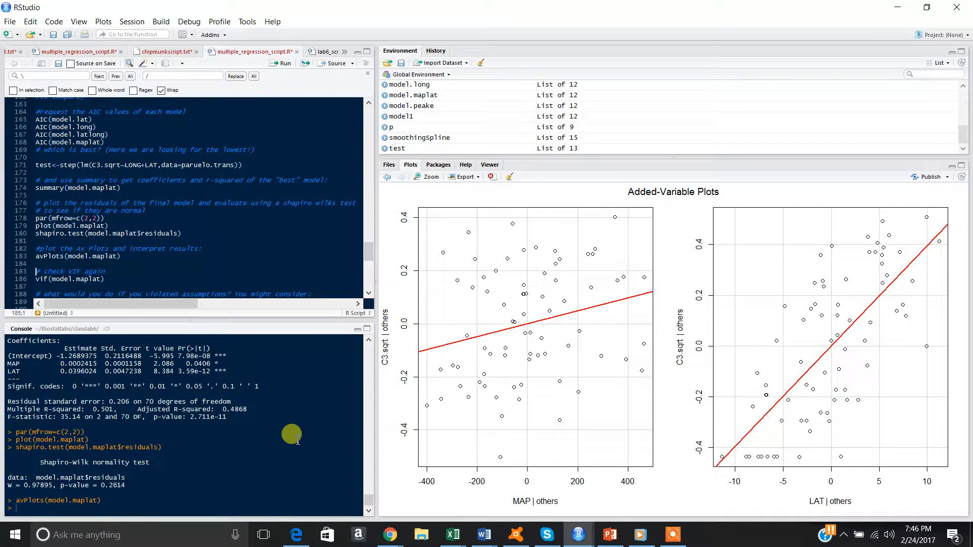
click(59, 279)
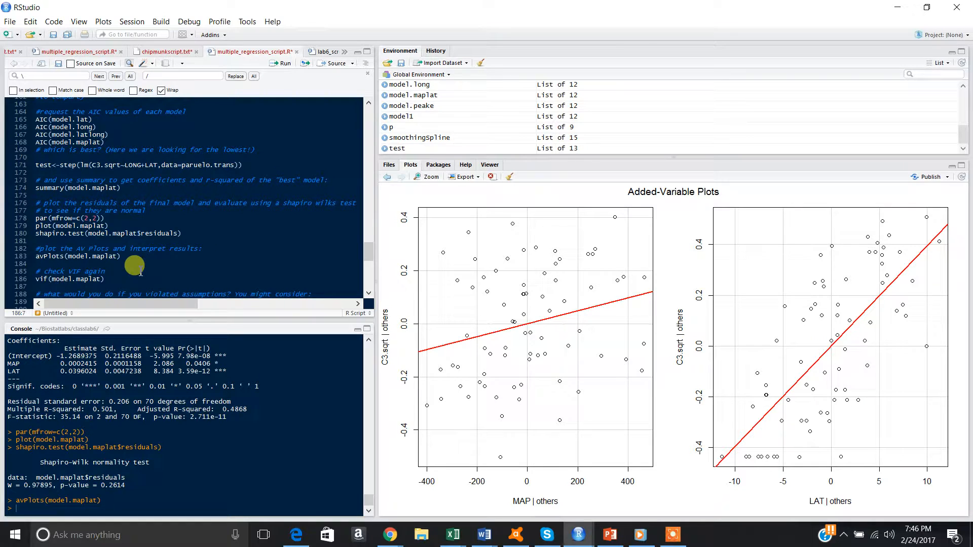
key(ctrl+Return)
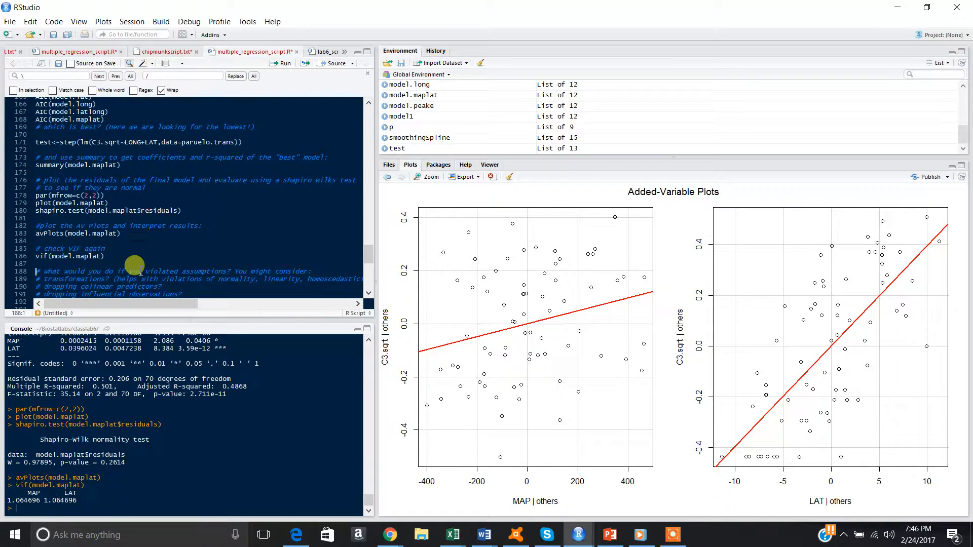
drag(95, 500, 8, 501)
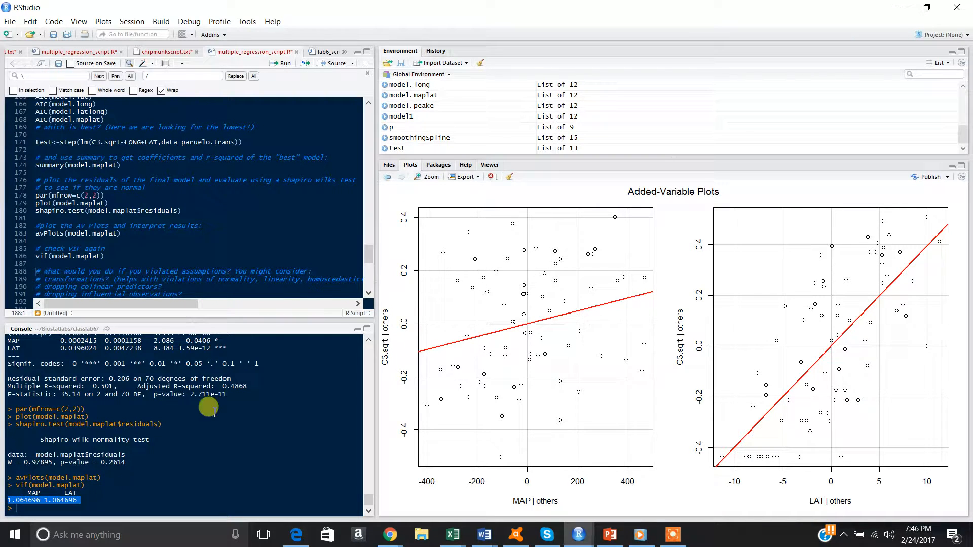
- Run the line anova(model.lat,model.latlong,test='Chi') that compares the nested models, and examine its p-value
click(369, 296)
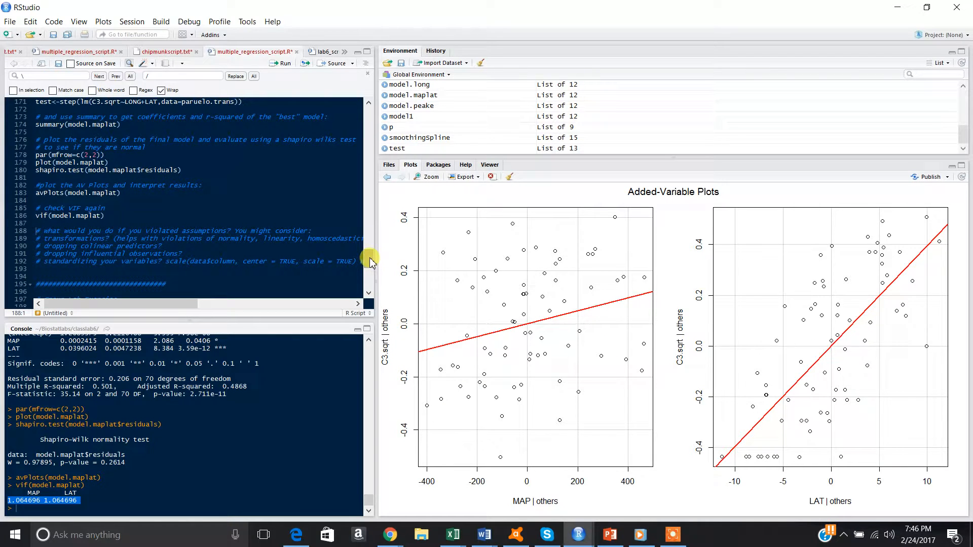
drag(370, 259, 369, 219)
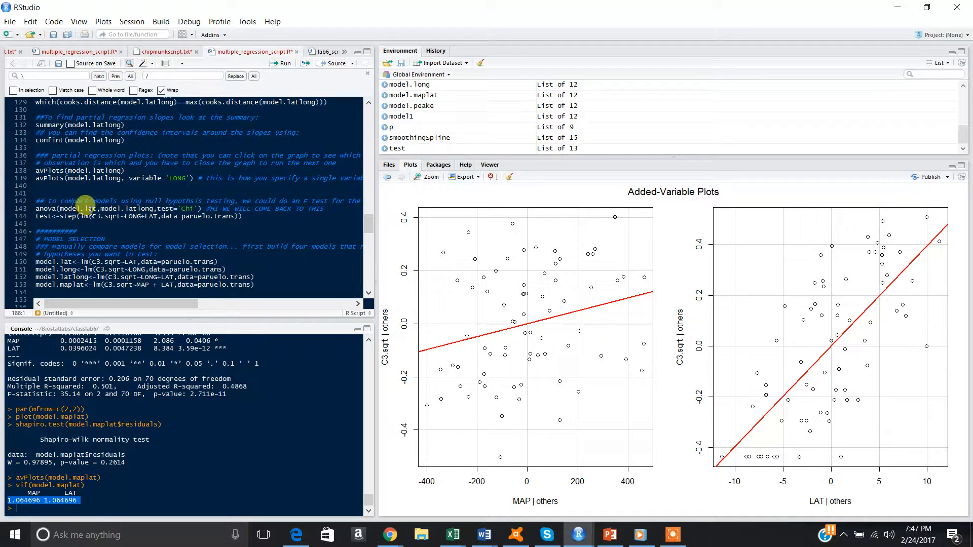
click(85, 201)
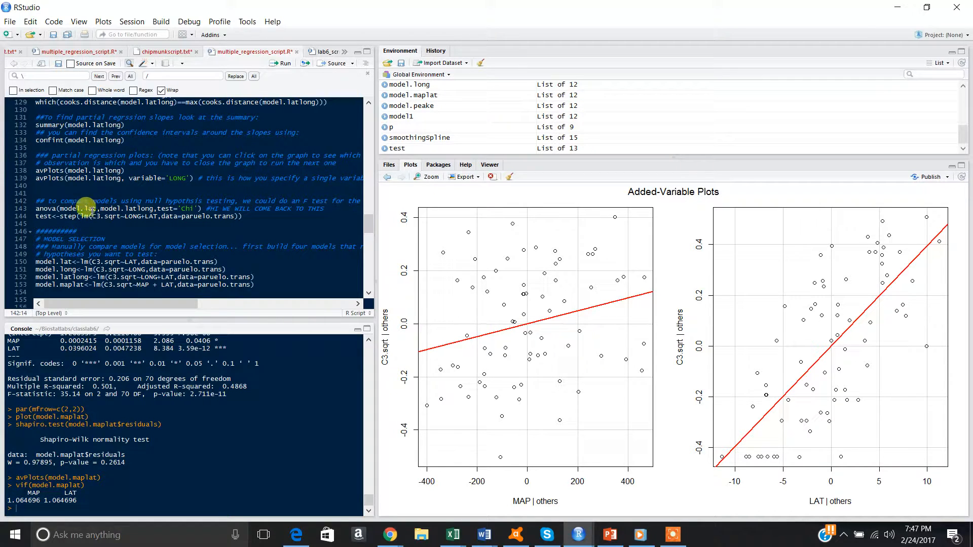
key(ctrl+Return)
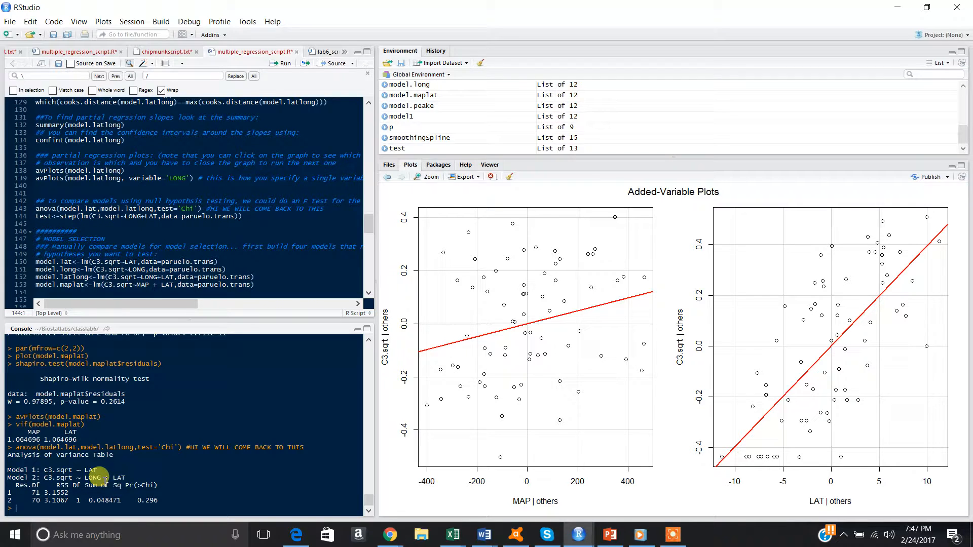
drag(137, 501, 166, 501)
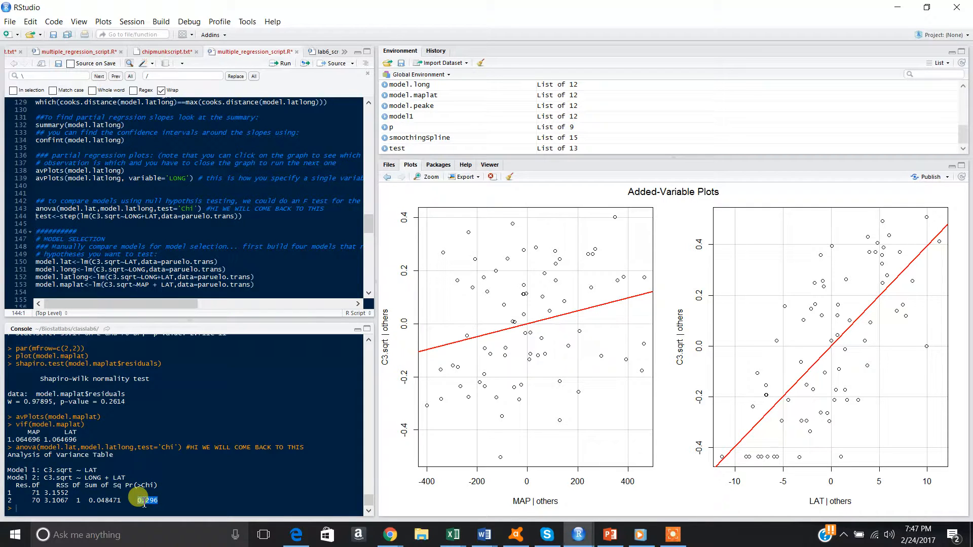
- Review the script from the model selection section to the Group Lab Exercise, including the comments on handling violated assumptions
click(272, 280)
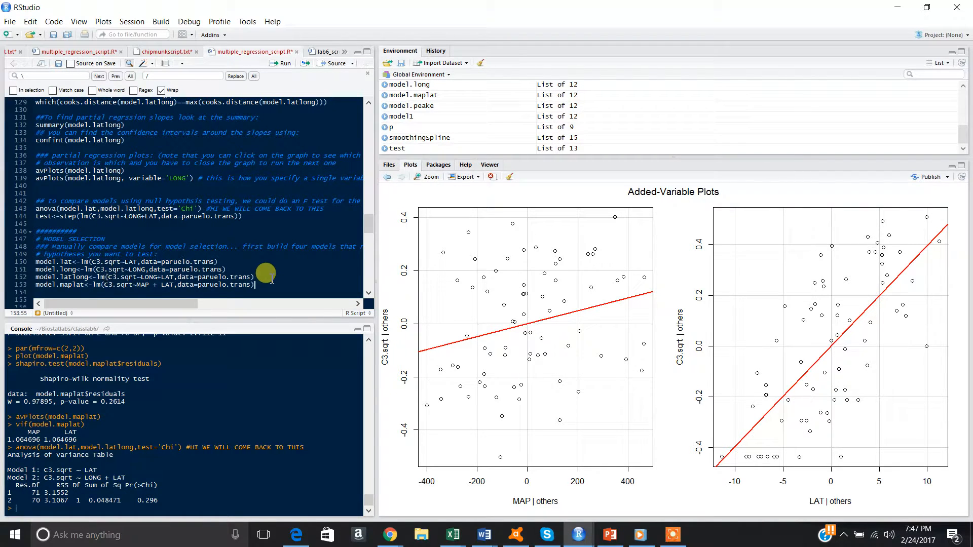
key(ctrl+End)
key(Down)
key(Down)
key(Down)
key(Down)
key(Down)
key(Down)
key(Down)
key(Down)
key(Down)
key(Down)
key(Down)
key(Down)
key(Down)
key(Down)
key(Down)
key(Down)
key(Down)
key(Down)
key(Down)
key(Down)
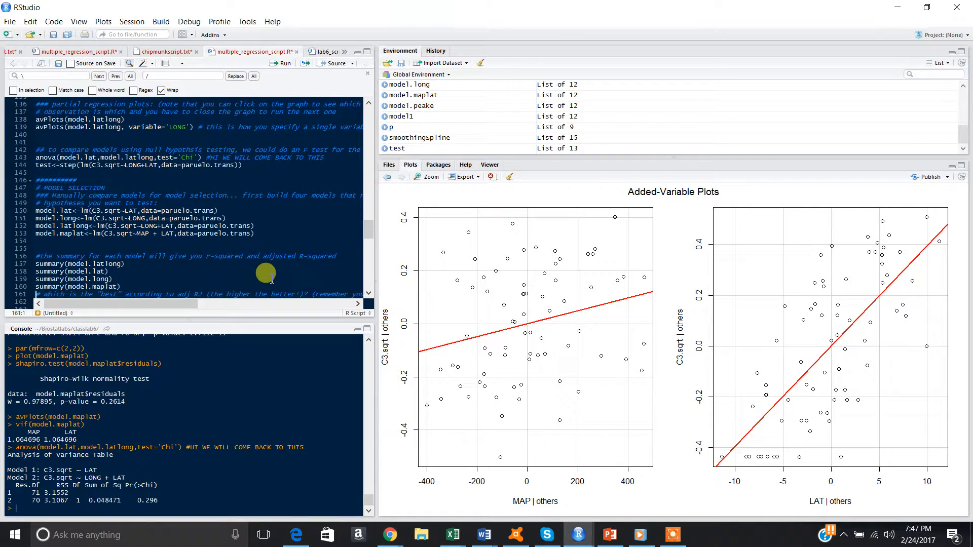
key(Down)
key(Down)
key(Down)
key(Down)
key(Down)
key(Down)
key(Down)
key(Down)
key(Down)
key(Down)
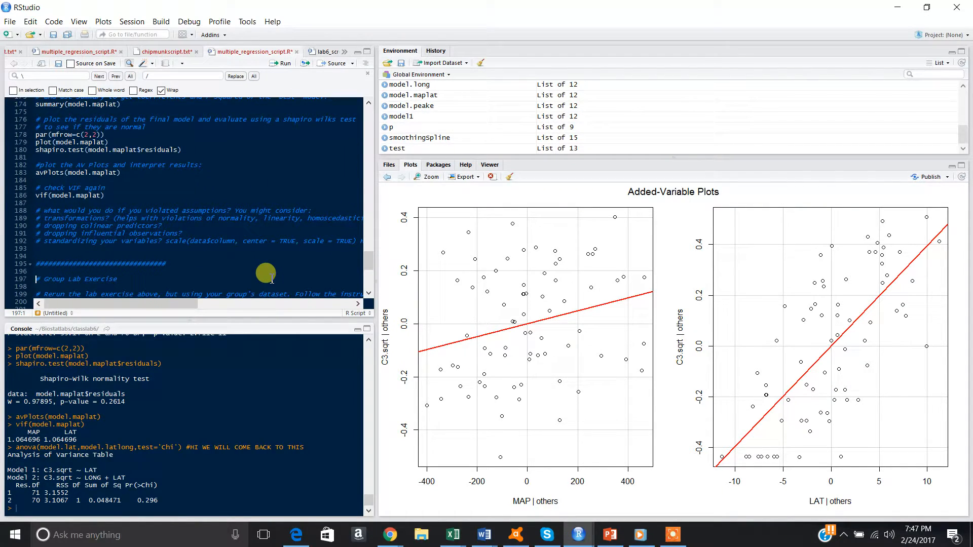
key(Up)
key(Up)
key(Up)
key(Up)
key(Up)
key(Up)
key(Up)
key(Up)
key(Up)
key(Up)
key(Up)
key(Up)
key(Up)
key(Up)
key(Up)
key(Up)
key(Up)
key(Up)
key(Up)
key(Up)
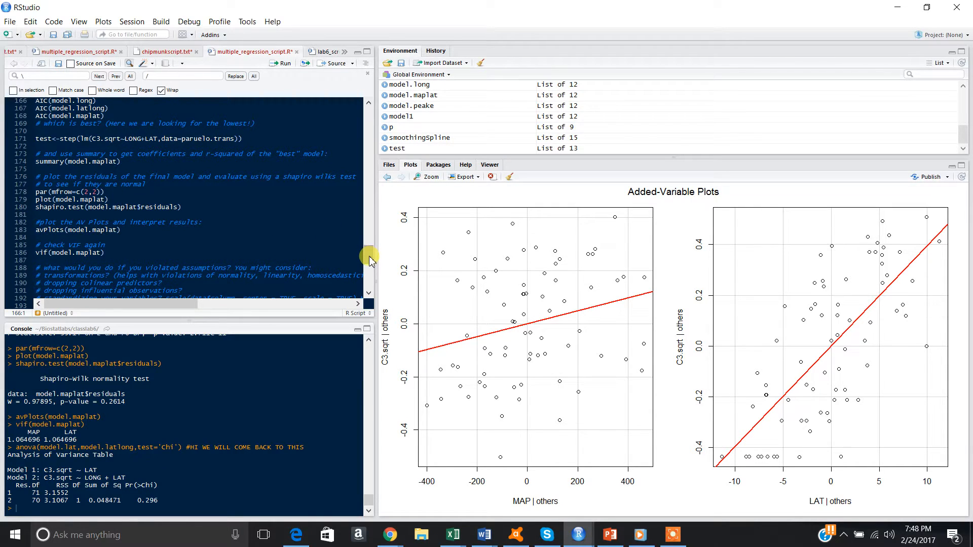
drag(369, 259, 370, 264)
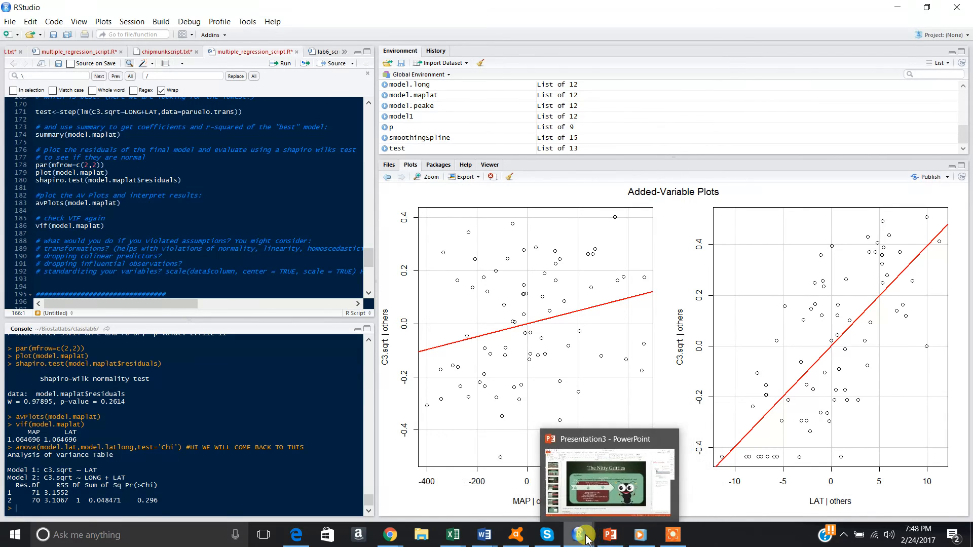
click(673, 535)
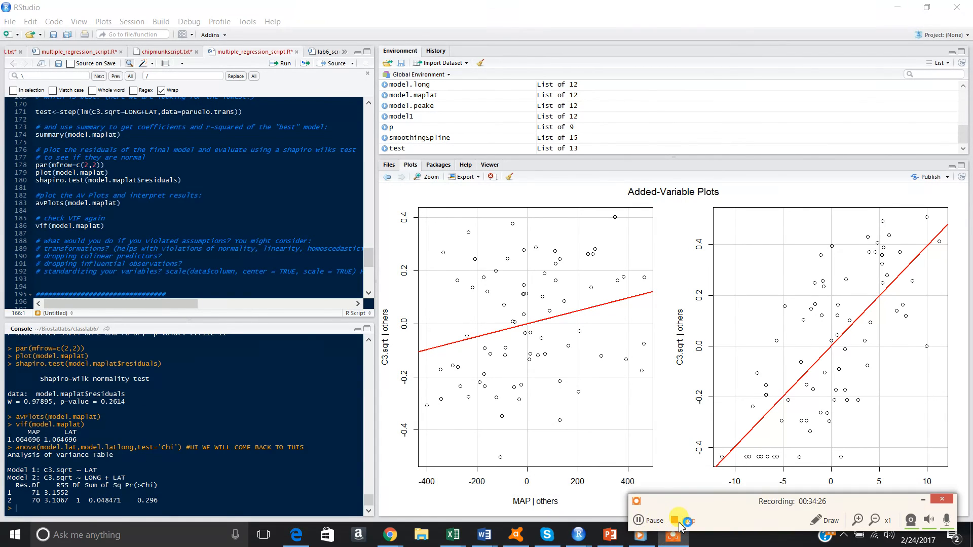